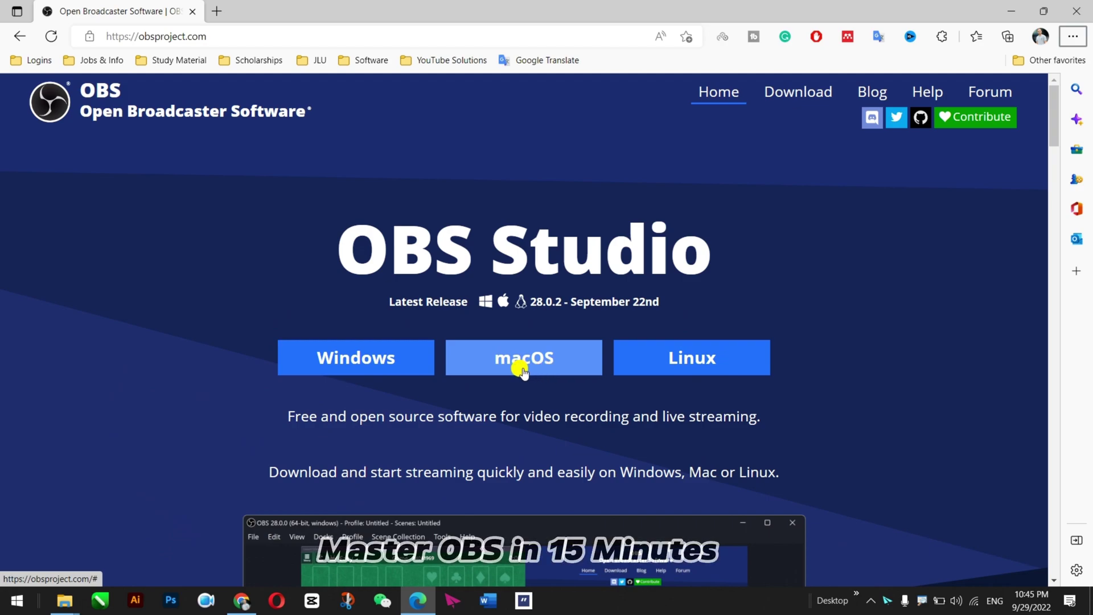
Download the Windows installer of OBS Studio 28.0.2 and cancel the extra zip download
click(344, 360)
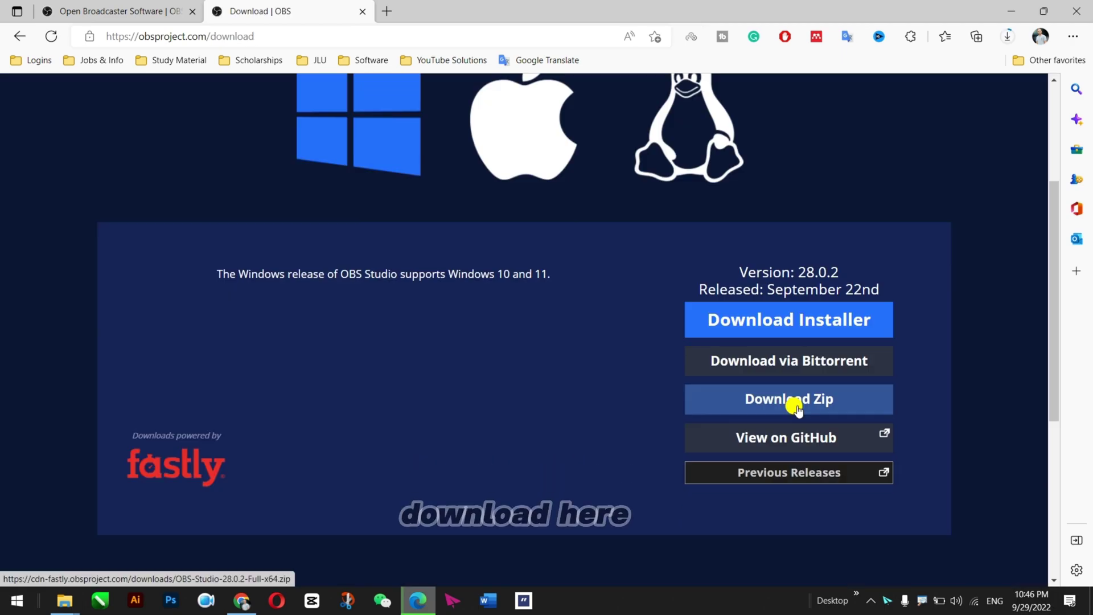
click(796, 405)
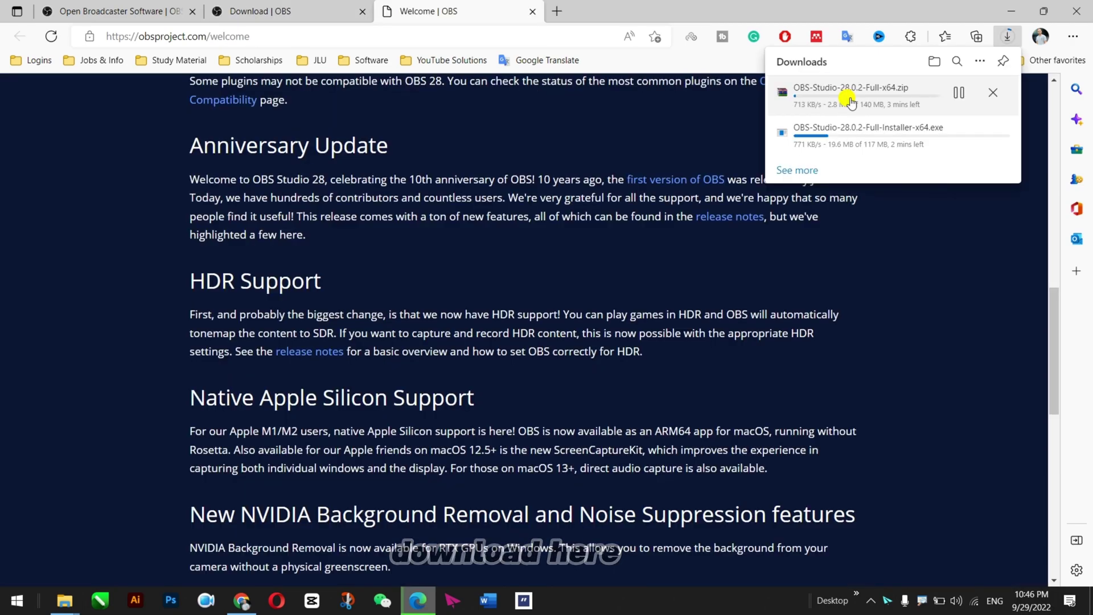
click(993, 92)
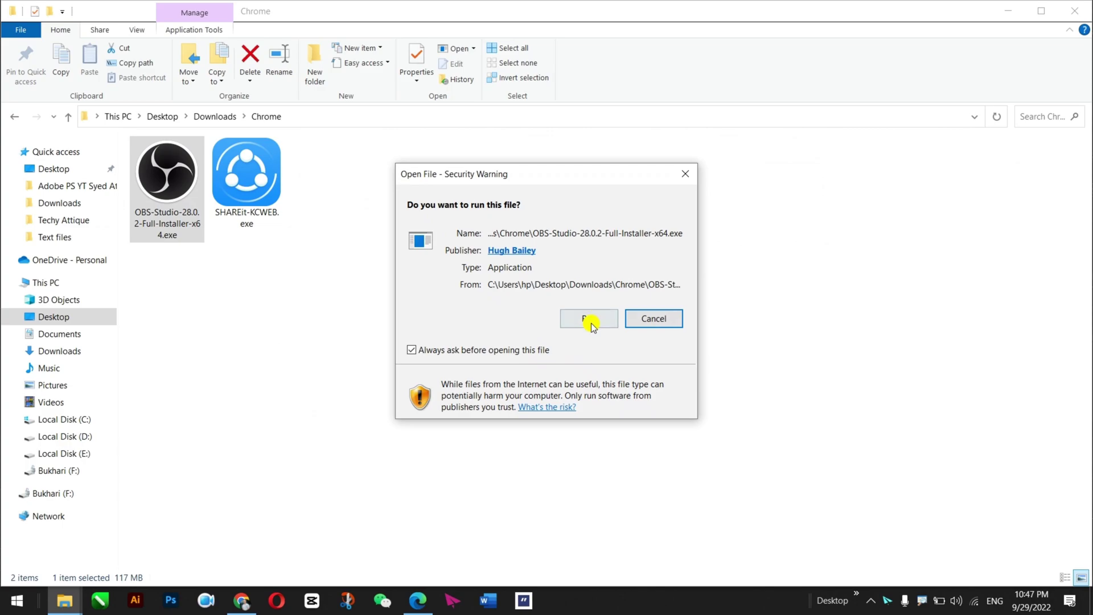
Run the downloaded OBS Studio 28.0.2 installer and complete the setup with its default options
click(589, 319)
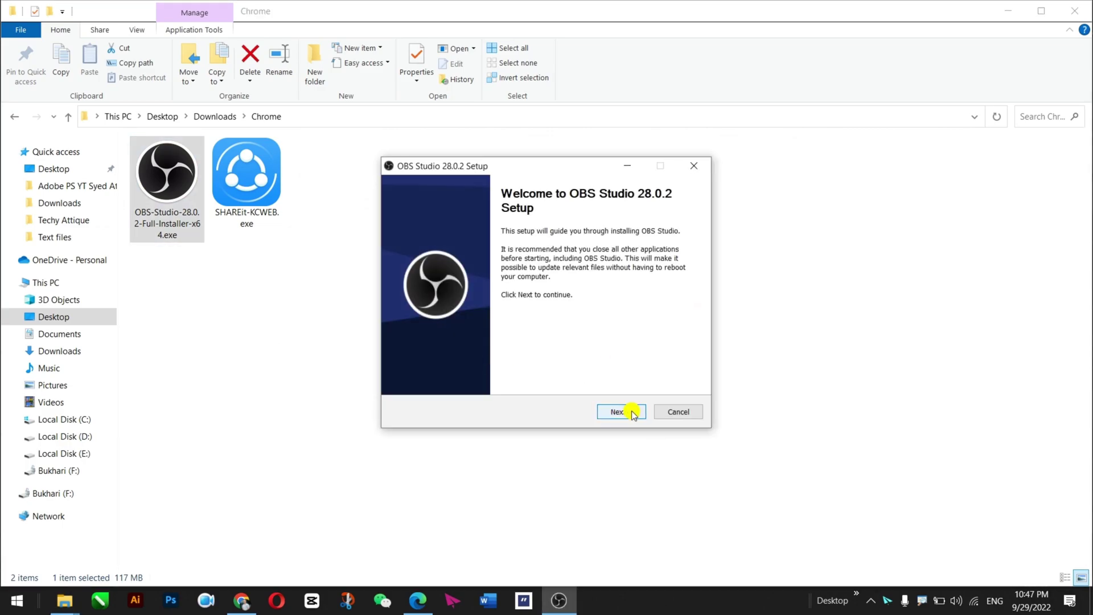
click(621, 412)
click(623, 411)
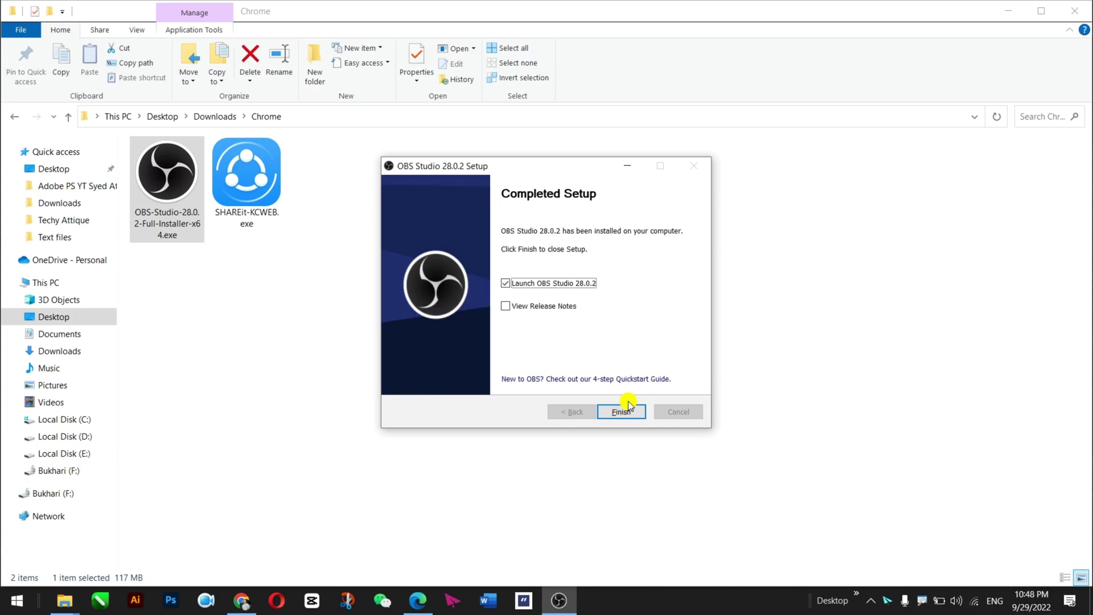
click(621, 411)
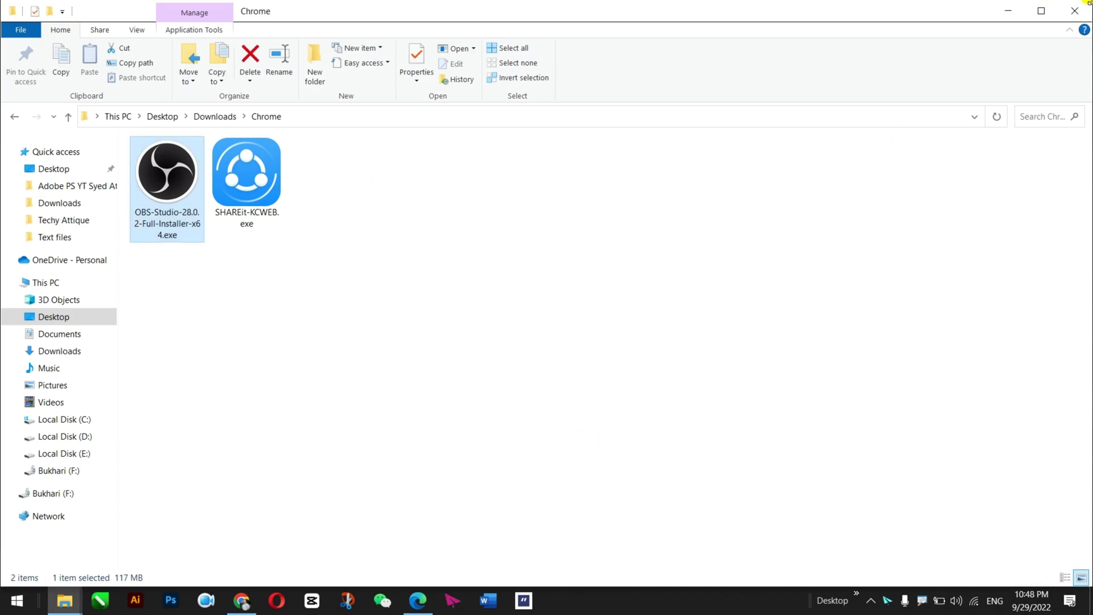
Launch OBS Studio from the desktop and set the Auto-Configuration Wizard to optimize just for recording
click(1076, 12)
double_click(31, 447)
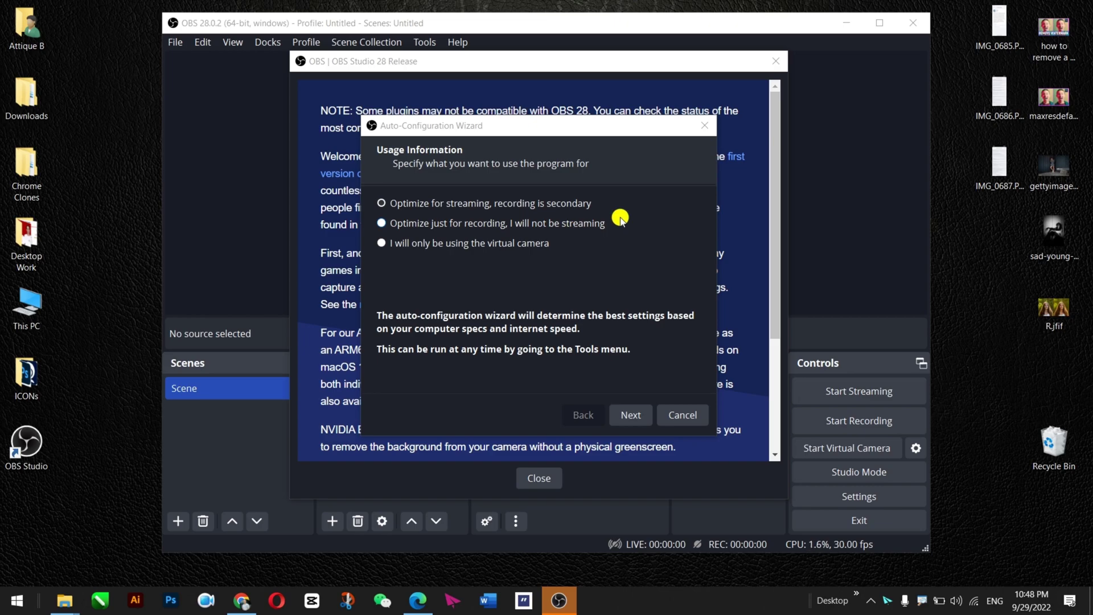
click(548, 222)
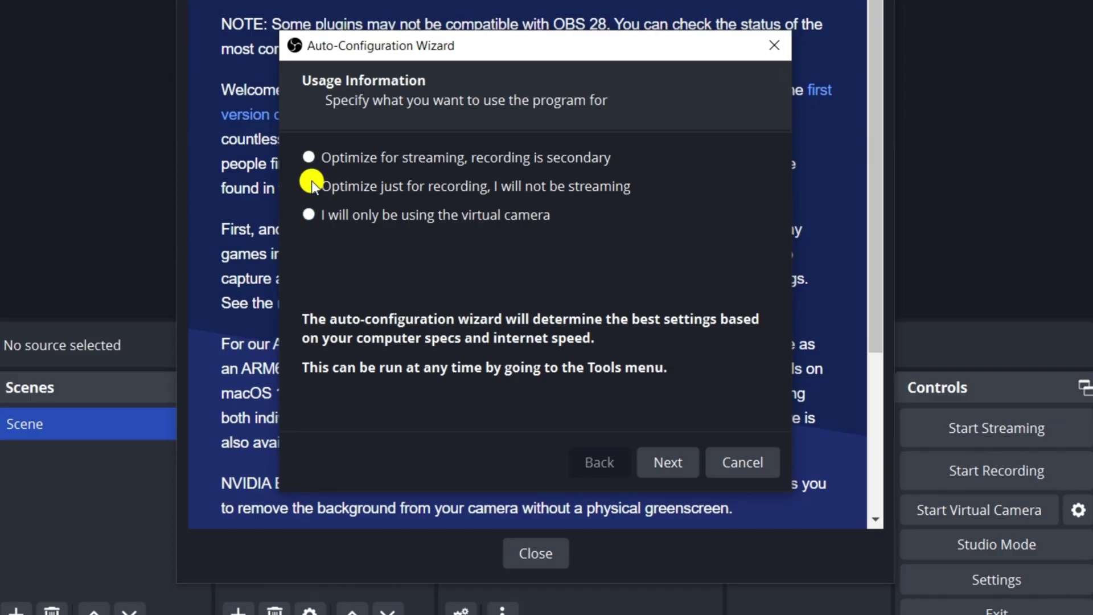
click(684, 455)
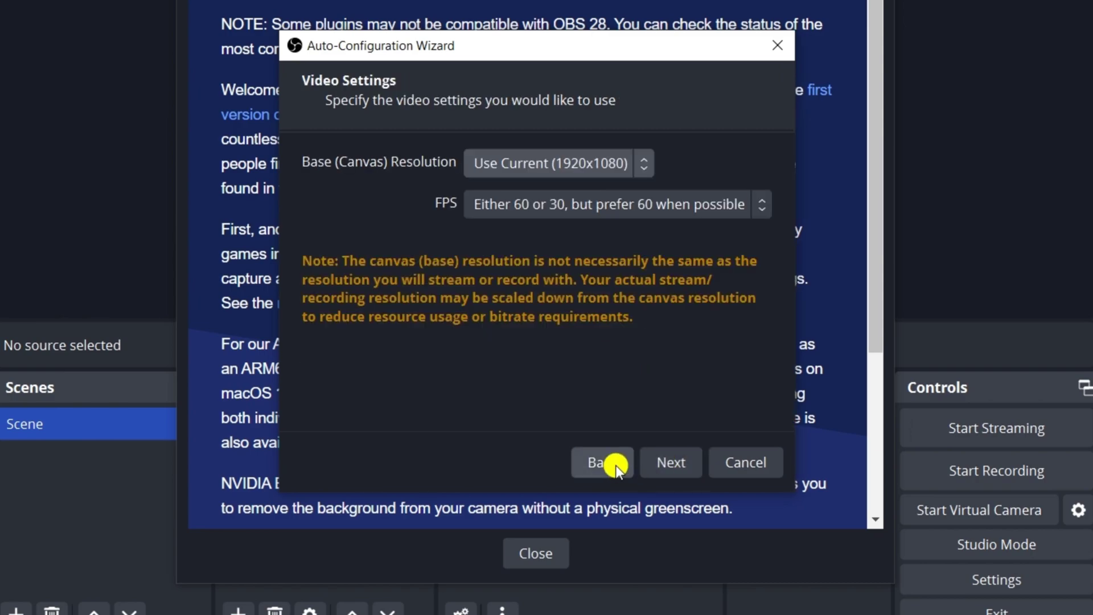
Set the wizard's base canvas resolution to Display 1 (1920x1080) and FPS to 30, and run the configuration test
click(528, 166)
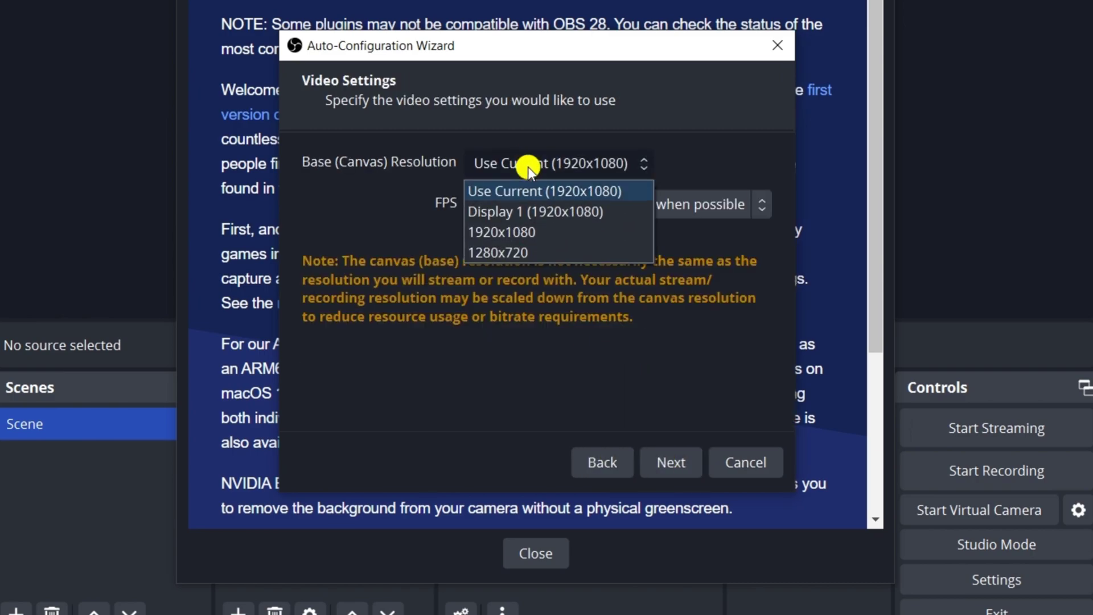
click(512, 211)
click(555, 201)
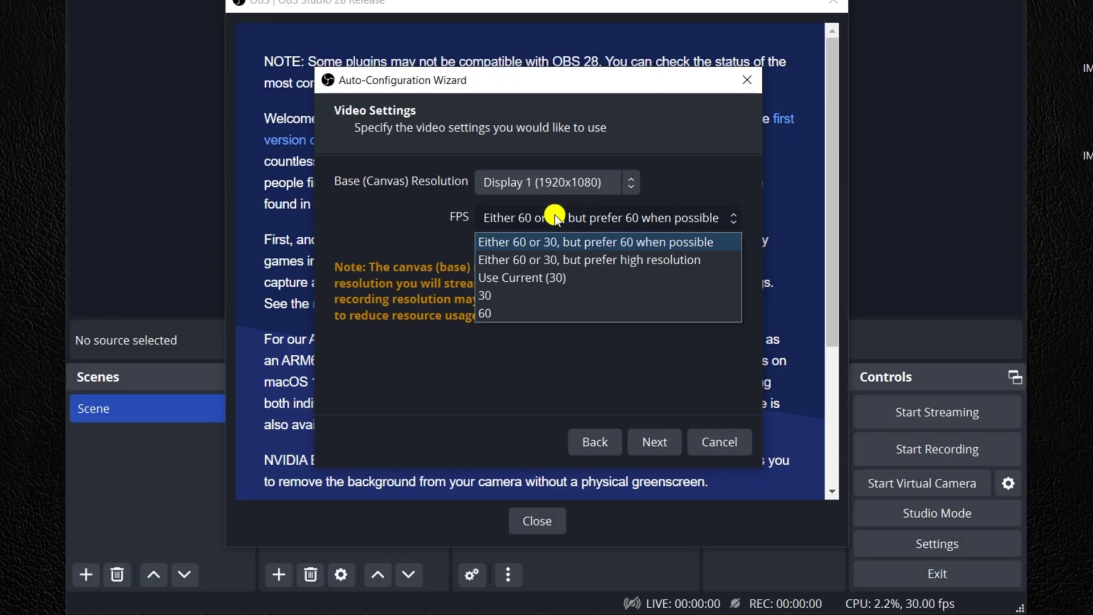
click(509, 294)
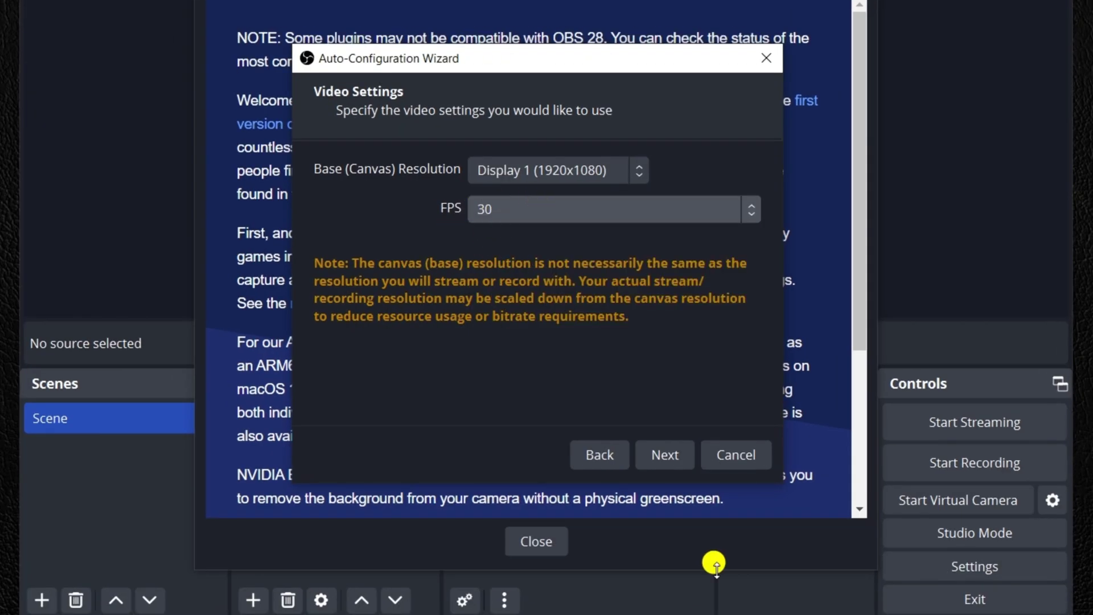
click(661, 454)
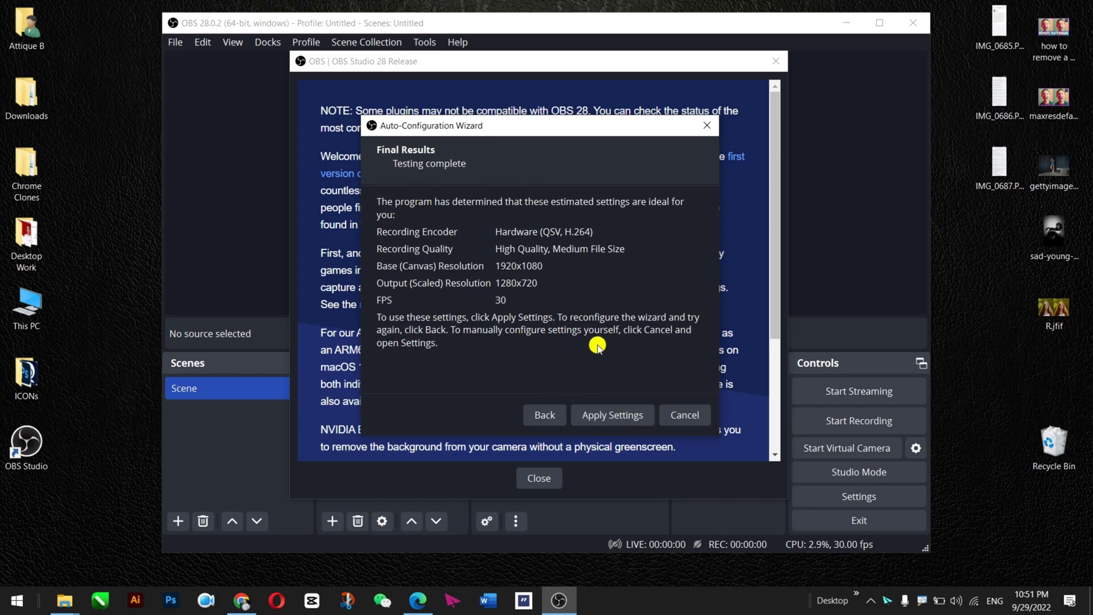
Go back through the wizard pages, rerun the configuration test and apply the suggested settings
click(540, 414)
click(592, 415)
click(626, 410)
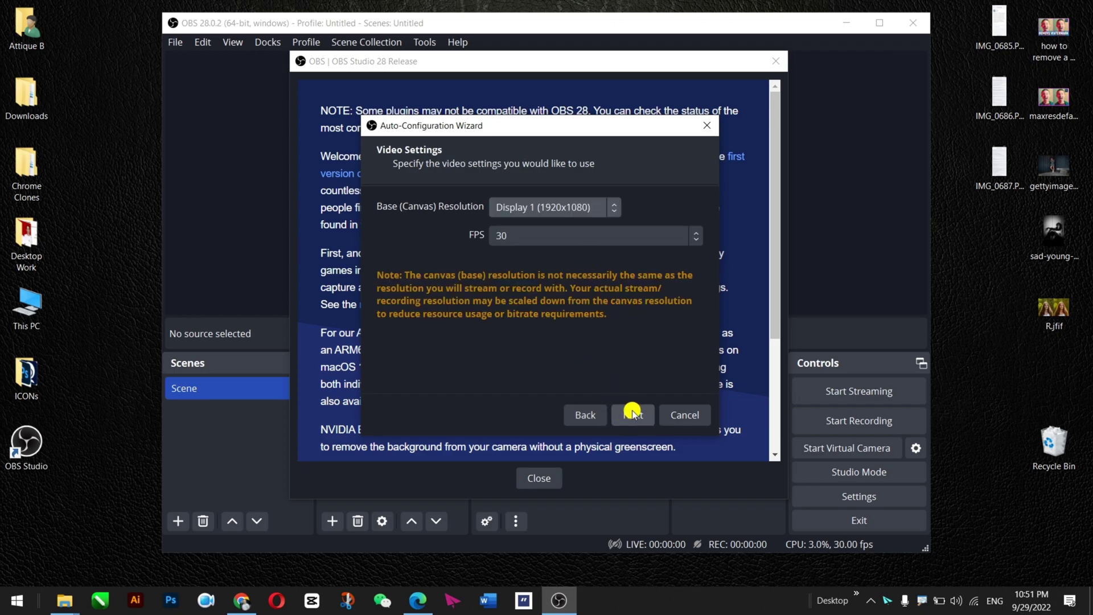
click(629, 411)
click(659, 441)
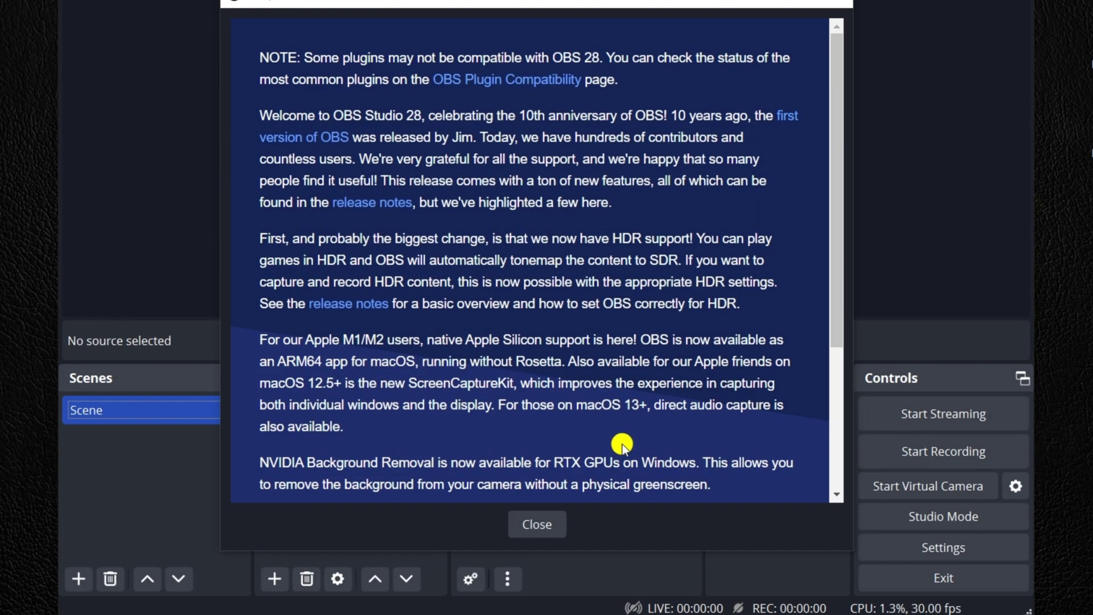
Skim the OBS Studio 28 release notes and close their window
scroll(622, 442, down, 6)
scroll(577, 353, up, 4)
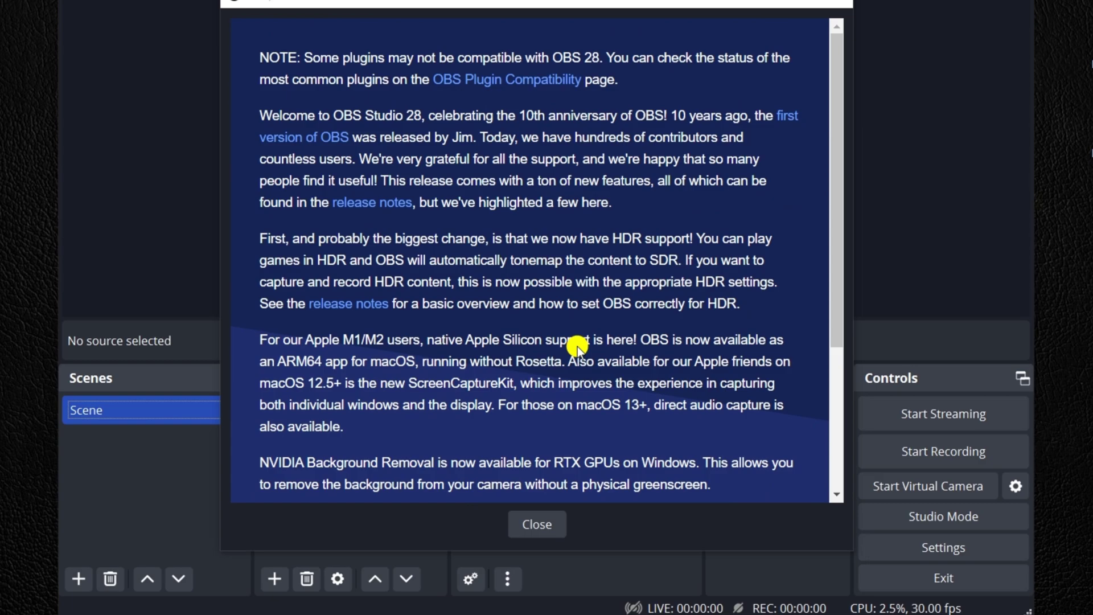
click(527, 525)
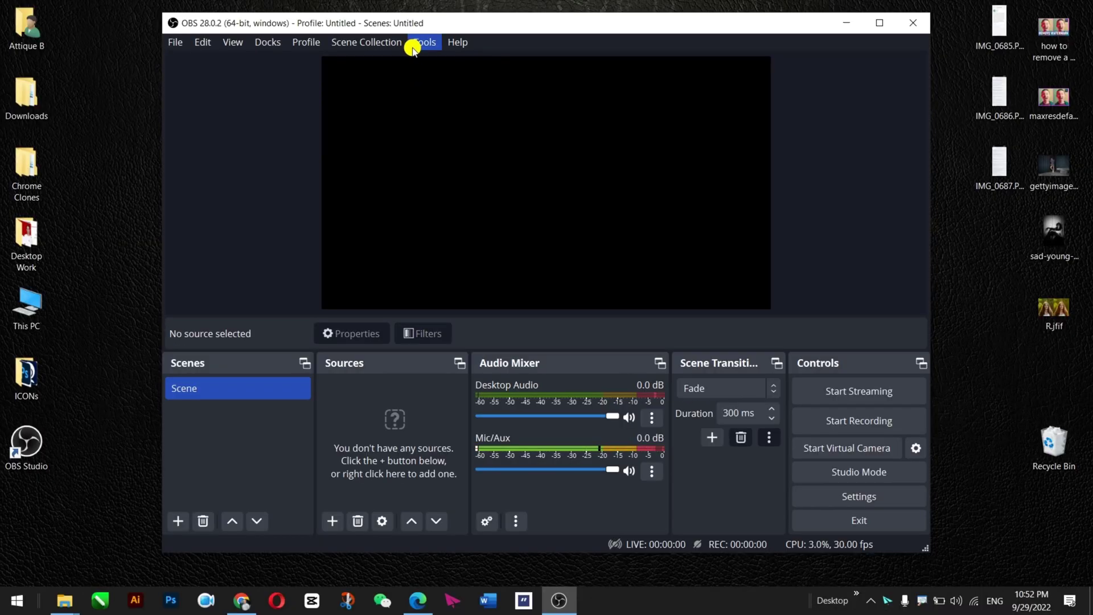
Reopen the Auto-Configuration Wizard, view the base canvas resolution options and cancel the wizard
click(419, 44)
key(Escape)
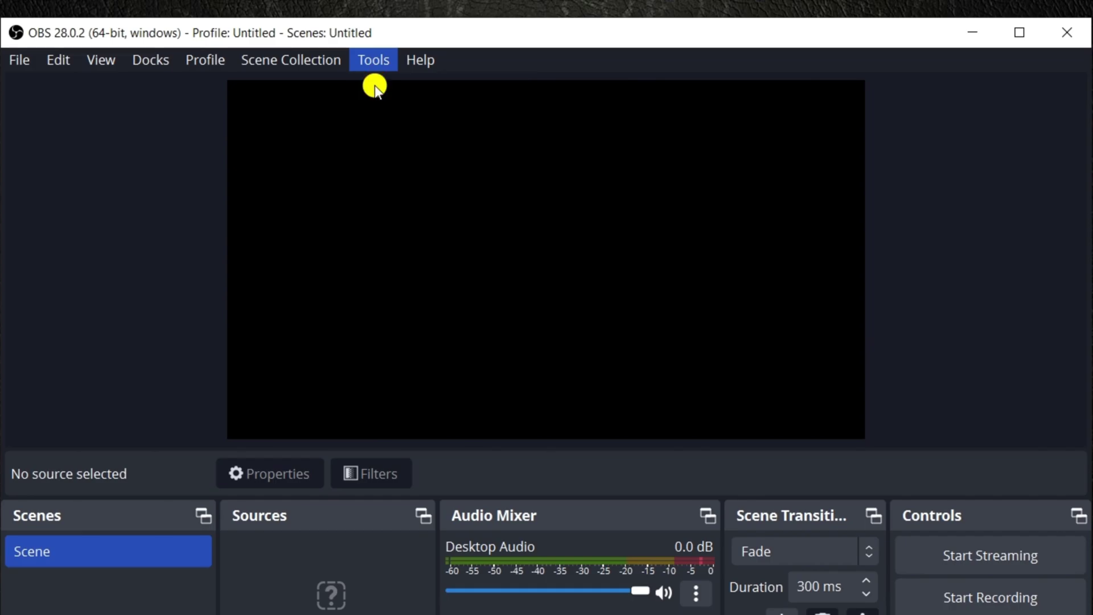
key(Down)
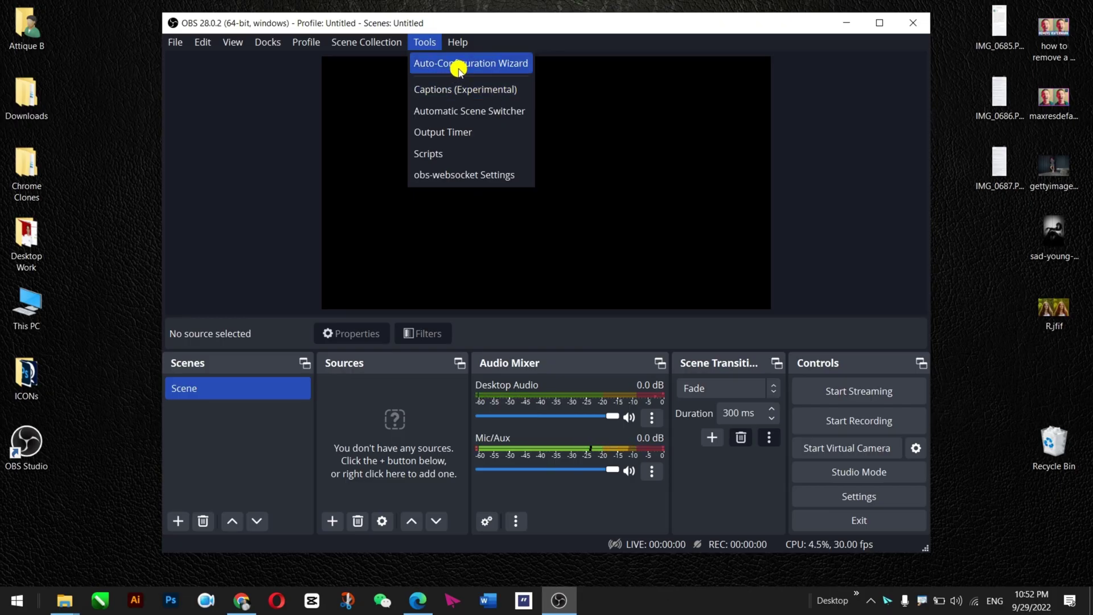
key(Escape)
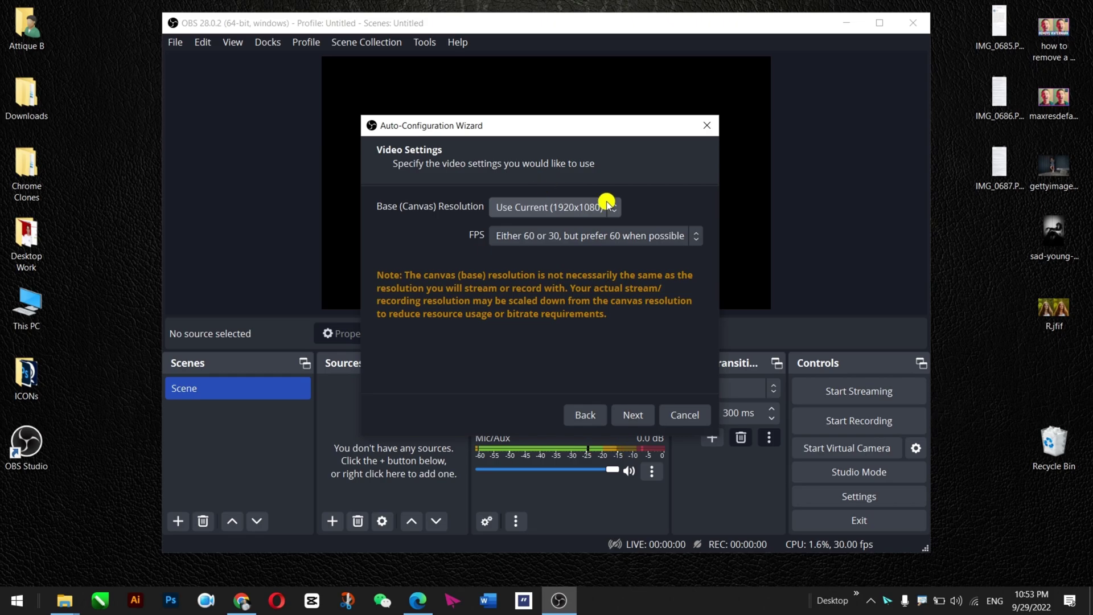
click(563, 208)
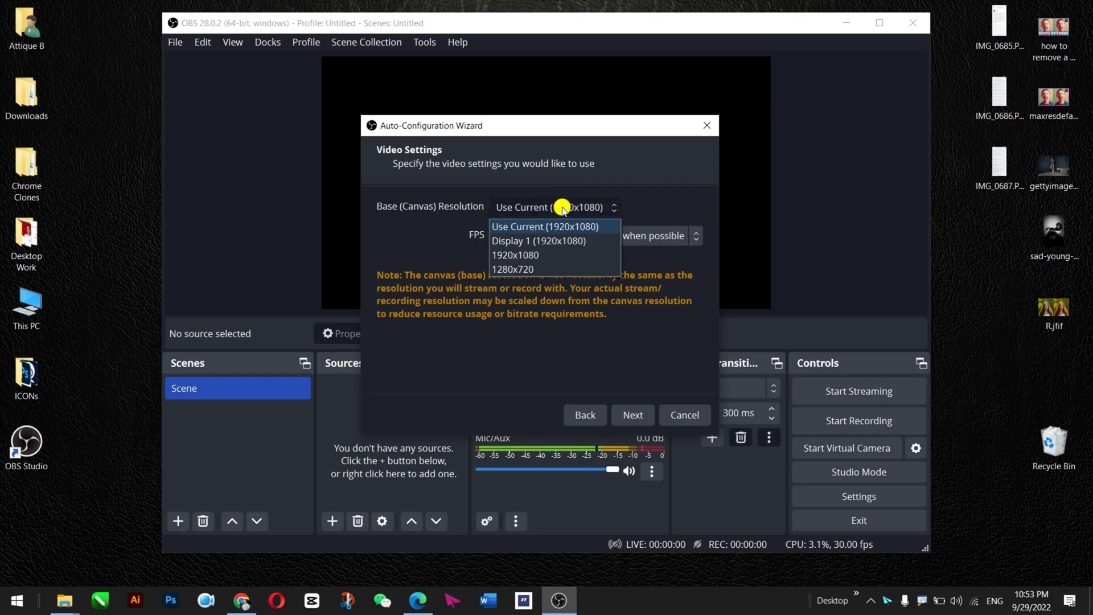
click(697, 417)
Maximize the OBS window and open the program settings
key(Left)
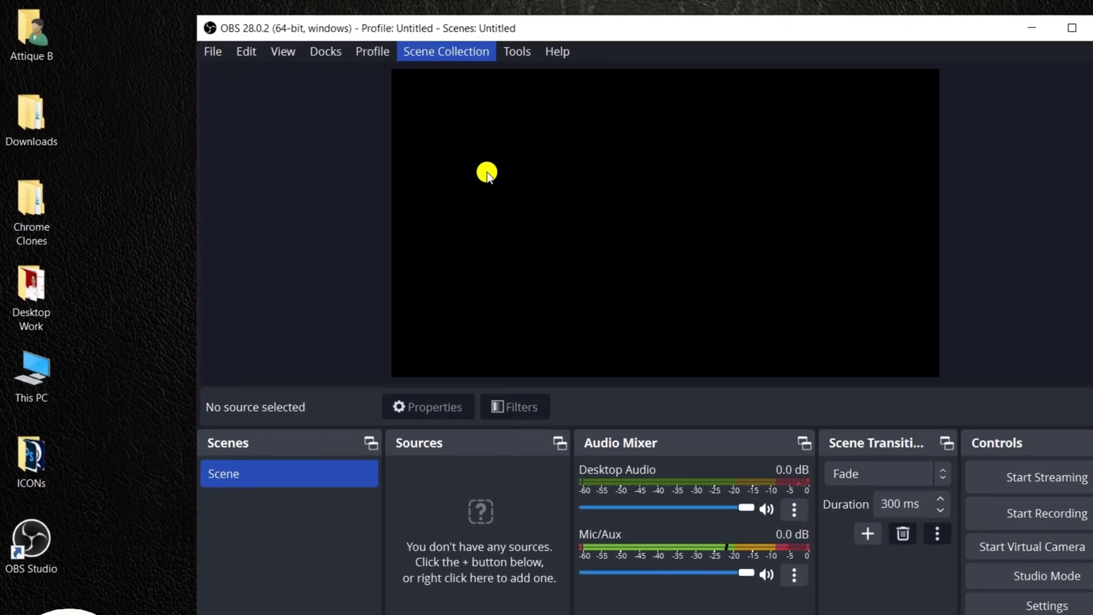
key(super+Up)
click(13, 28)
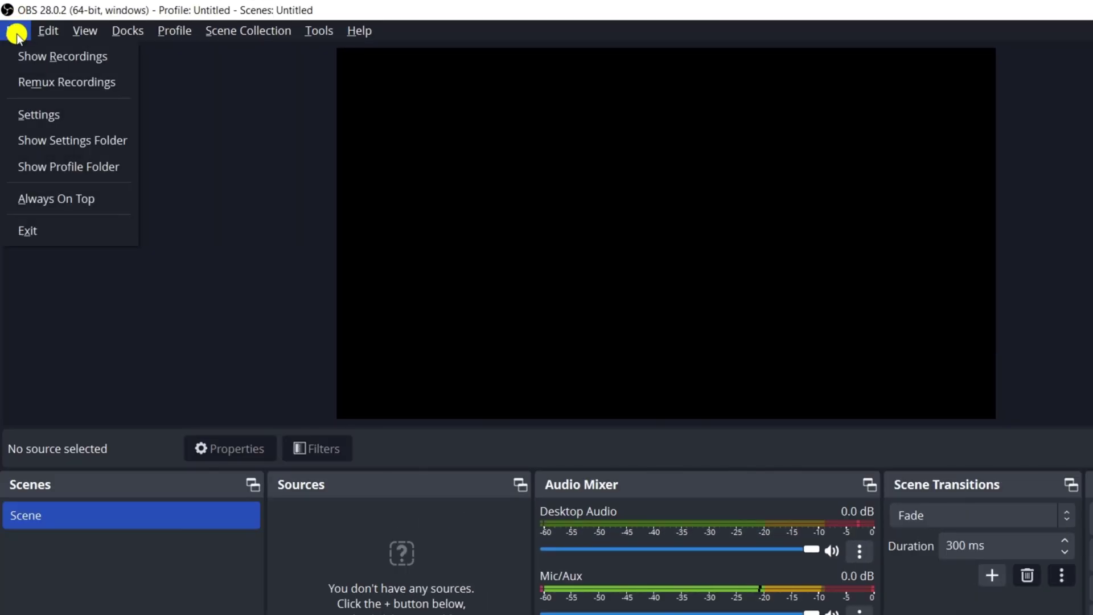
click(32, 115)
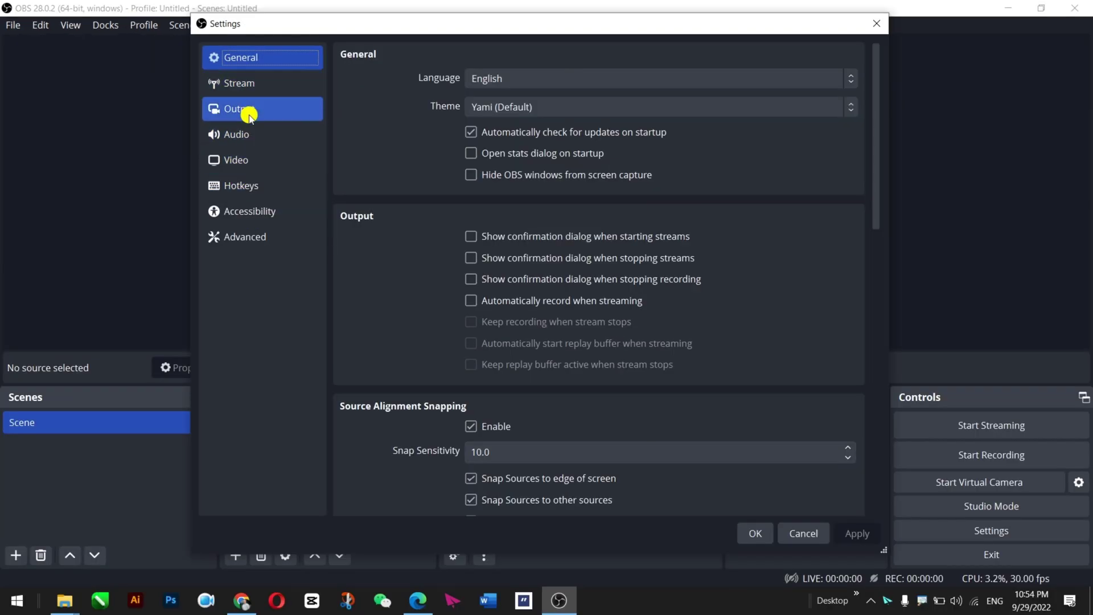
Look through the Stream, Audio, Video and General settings, and set the output mode to Advanced
click(300, 130)
click(251, 83)
click(242, 136)
click(246, 161)
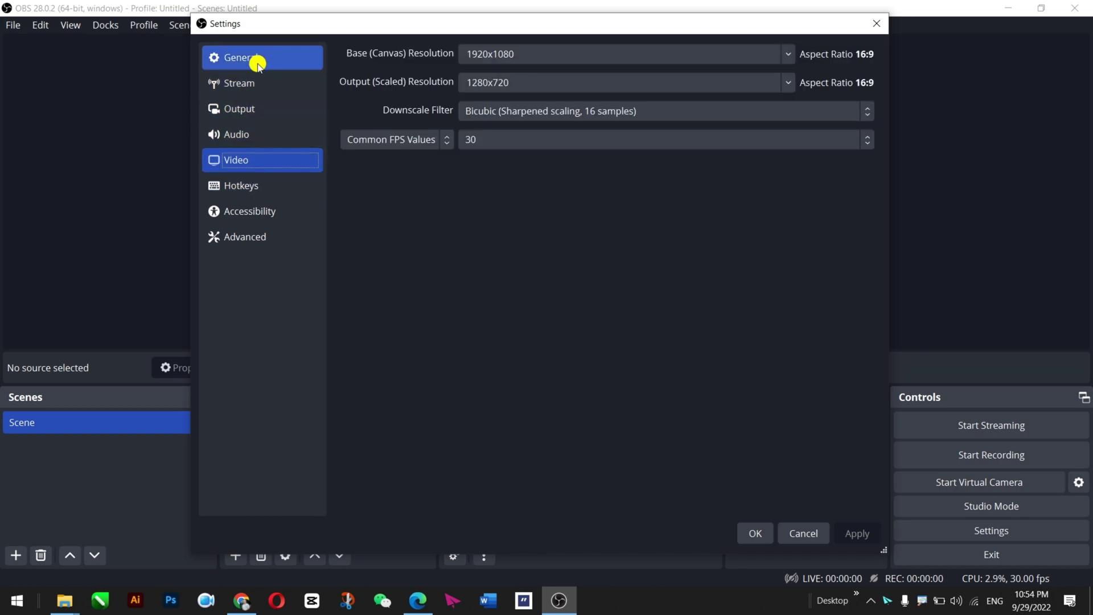
click(258, 63)
click(247, 107)
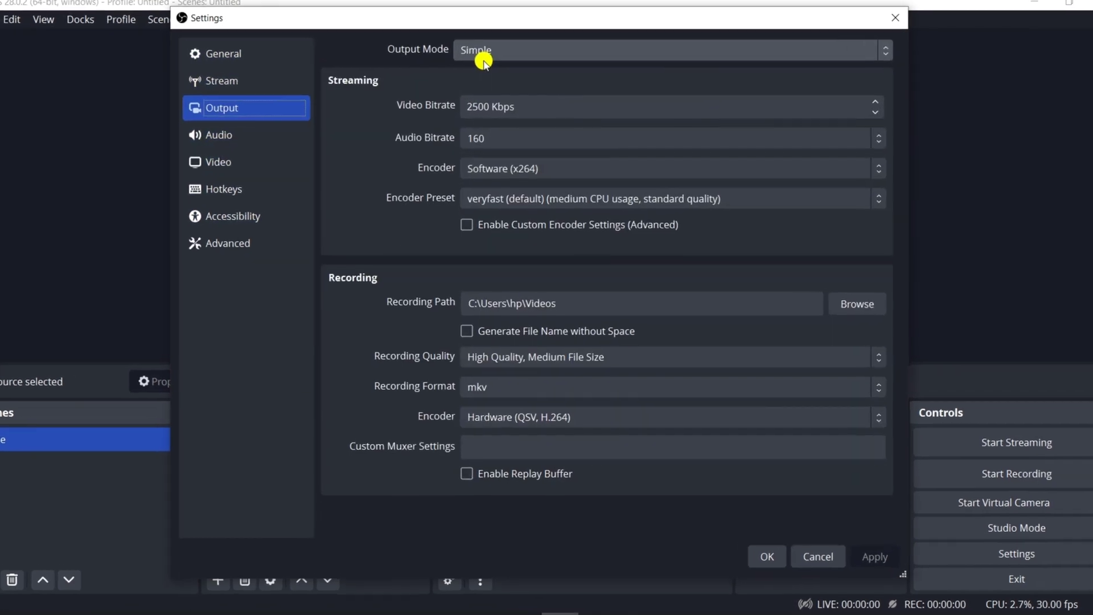
click(490, 52)
click(477, 83)
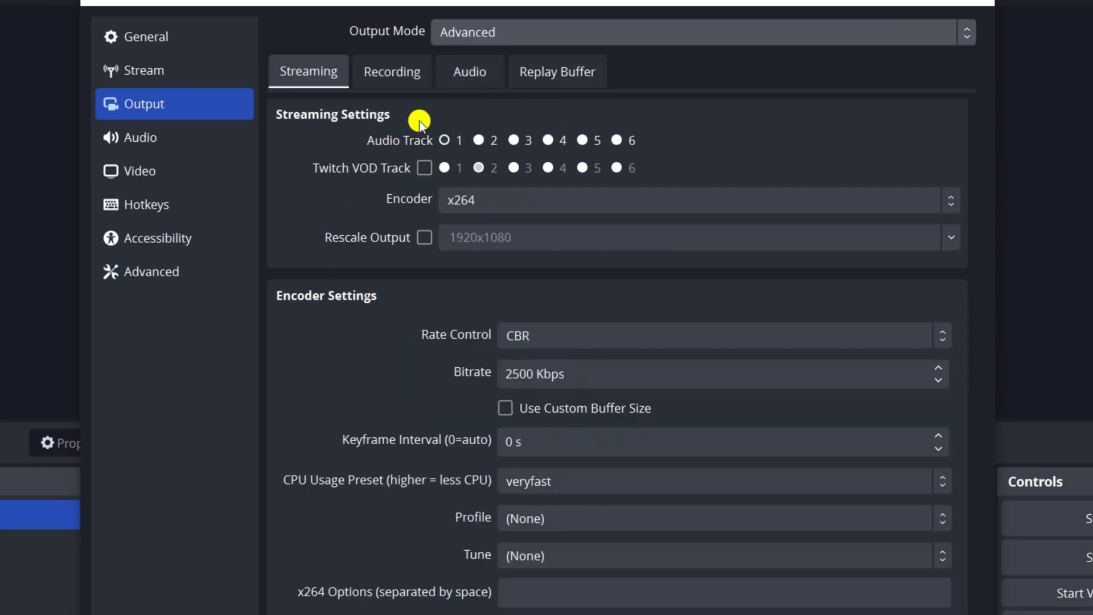
Set the recording path to the folder "OBS output folder" on drive F:
click(391, 74)
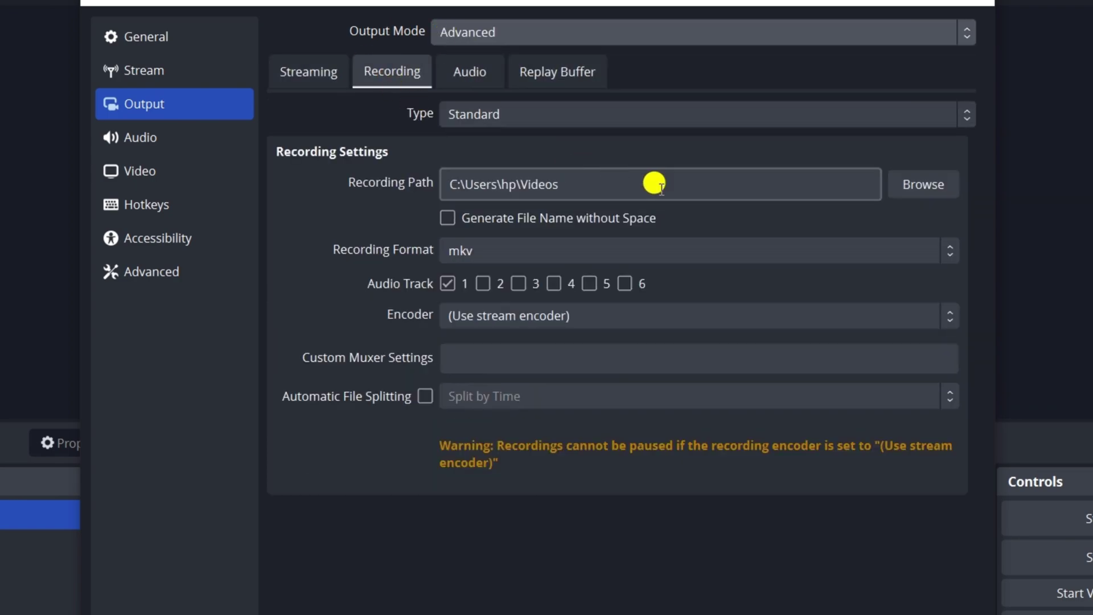
click(890, 197)
scroll(188, 275, down, 3)
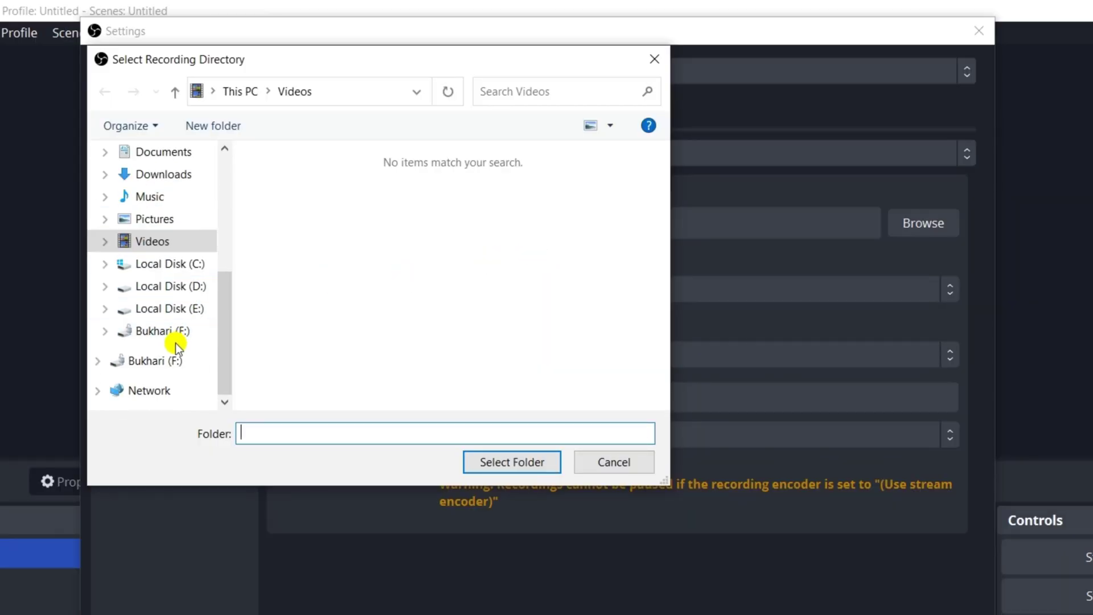
click(170, 333)
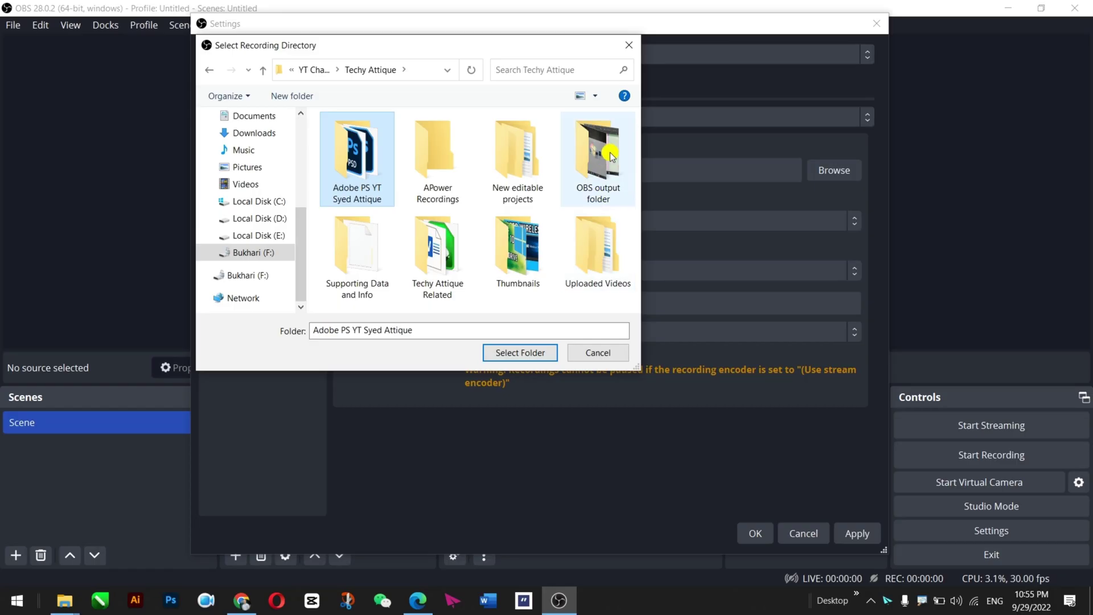
click(611, 156)
click(520, 353)
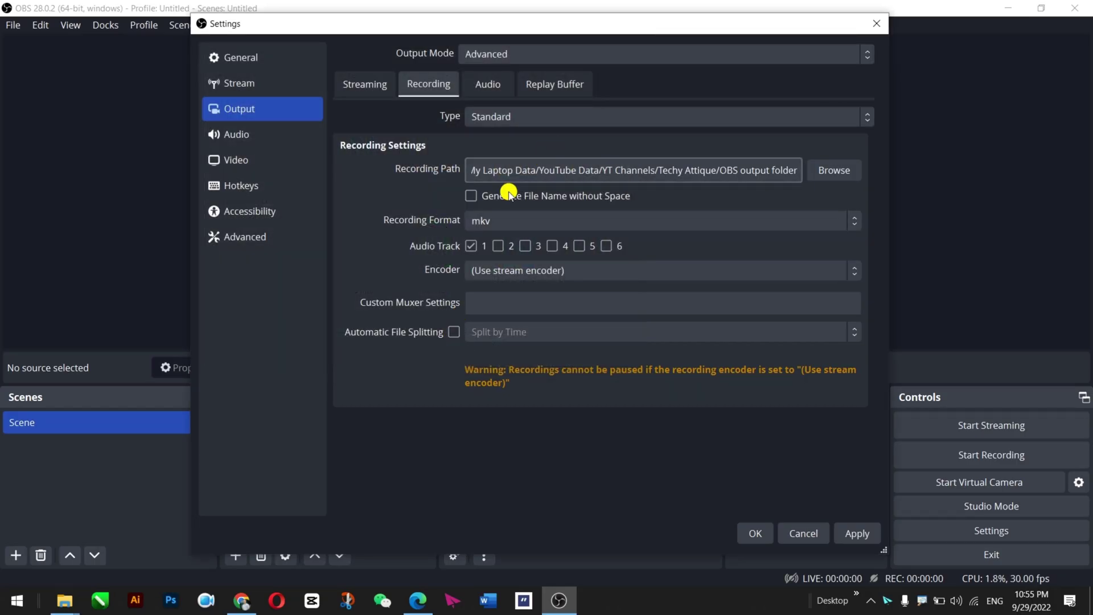
Check the recording format and type options, keep mkv and Standard, and apply and close the settings
click(556, 223)
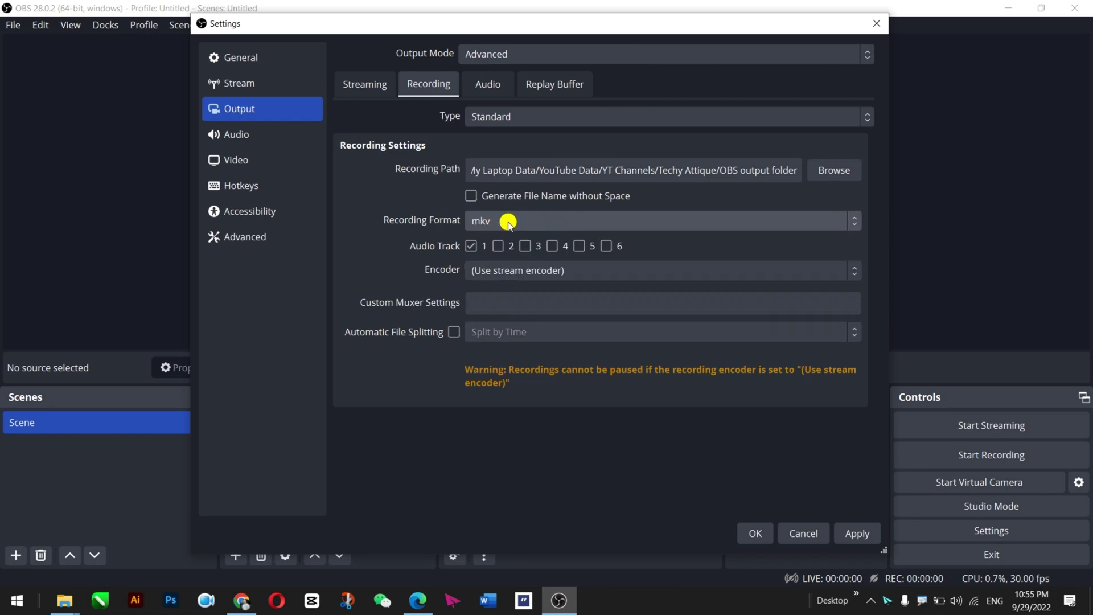
click(525, 114)
click(528, 116)
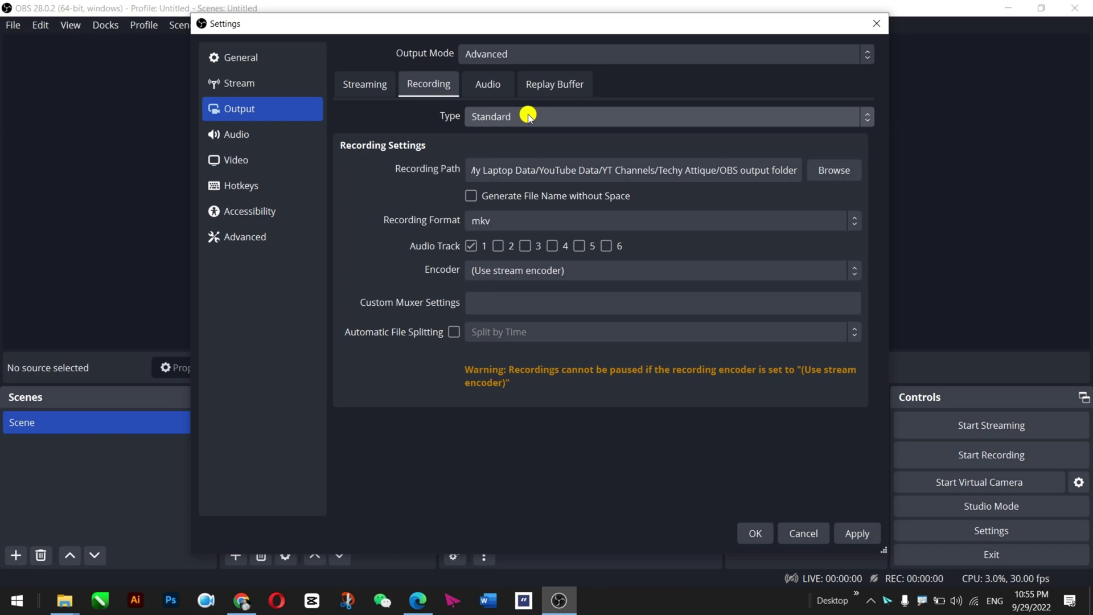
click(856, 534)
click(756, 534)
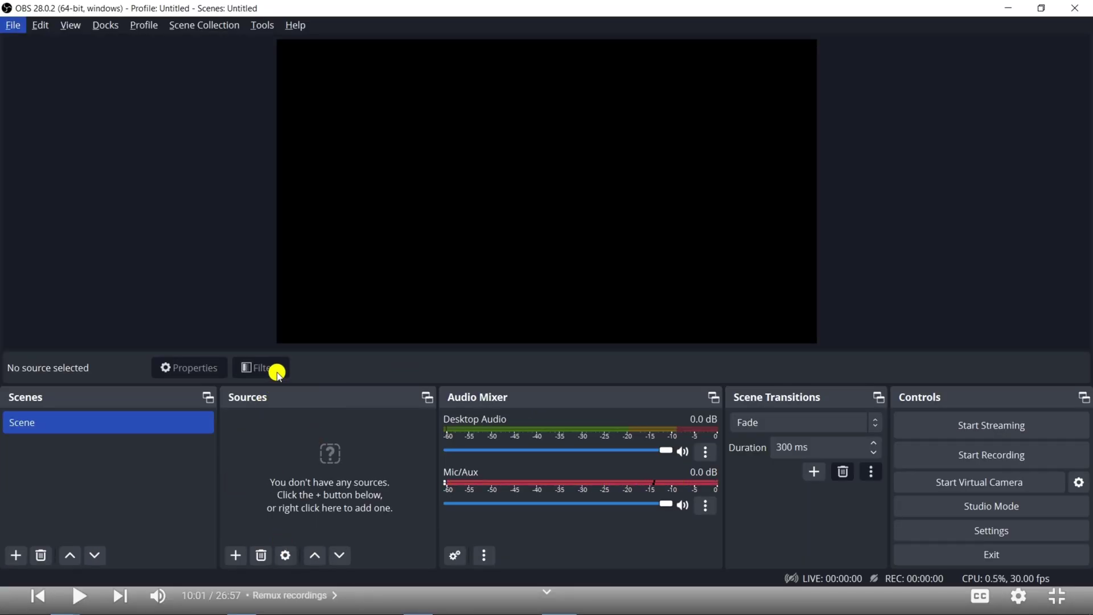
Add a new Display Capture source with the Automatic capture method and Display 1 (Primary Monitor), checking the available method and display options
click(232, 557)
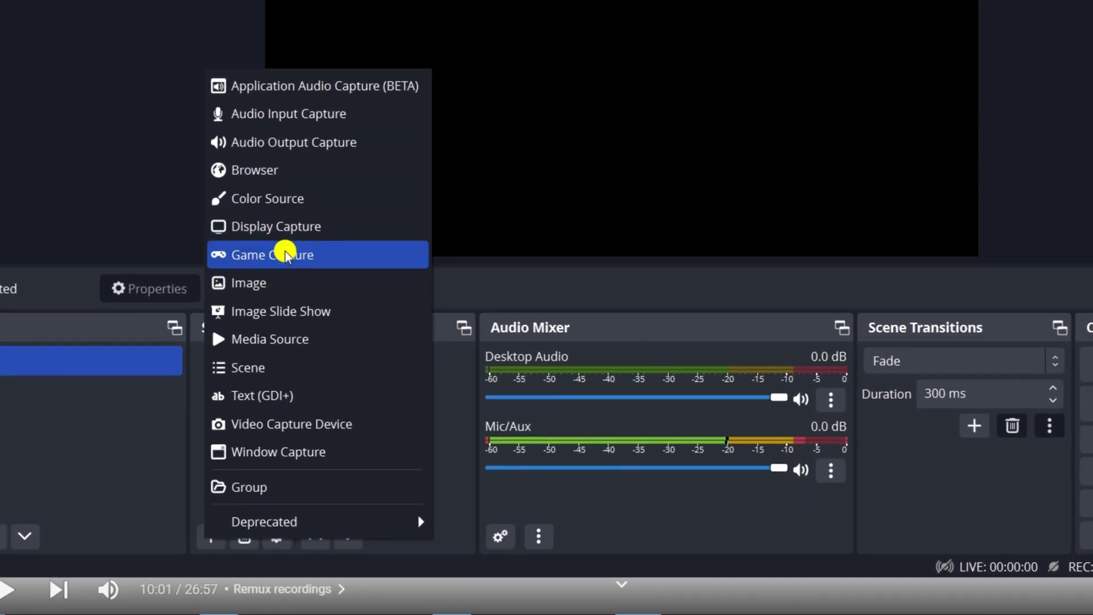
click(279, 226)
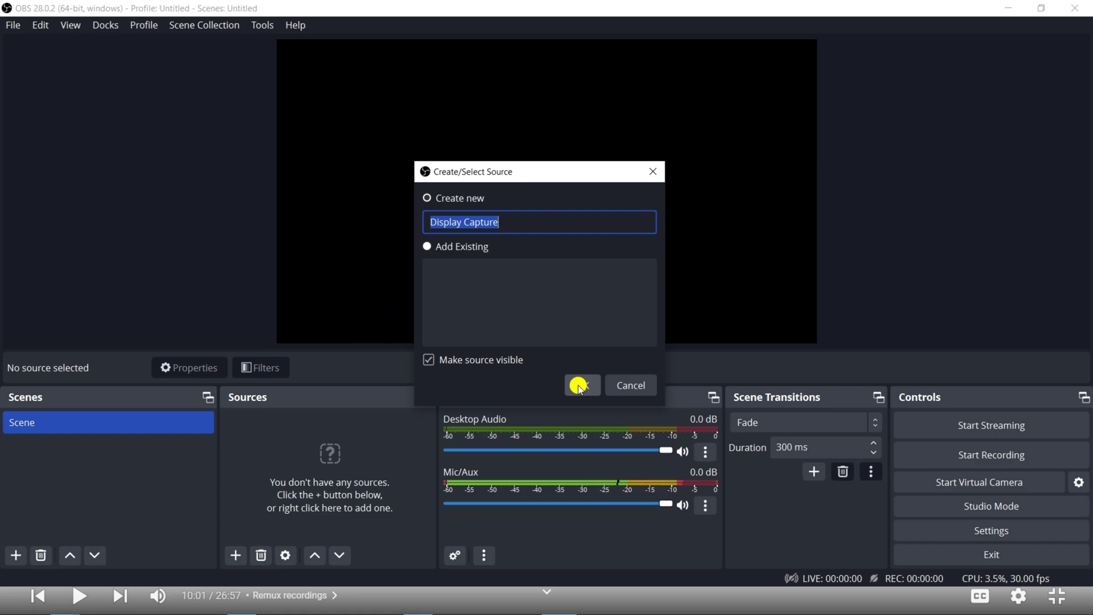
click(580, 387)
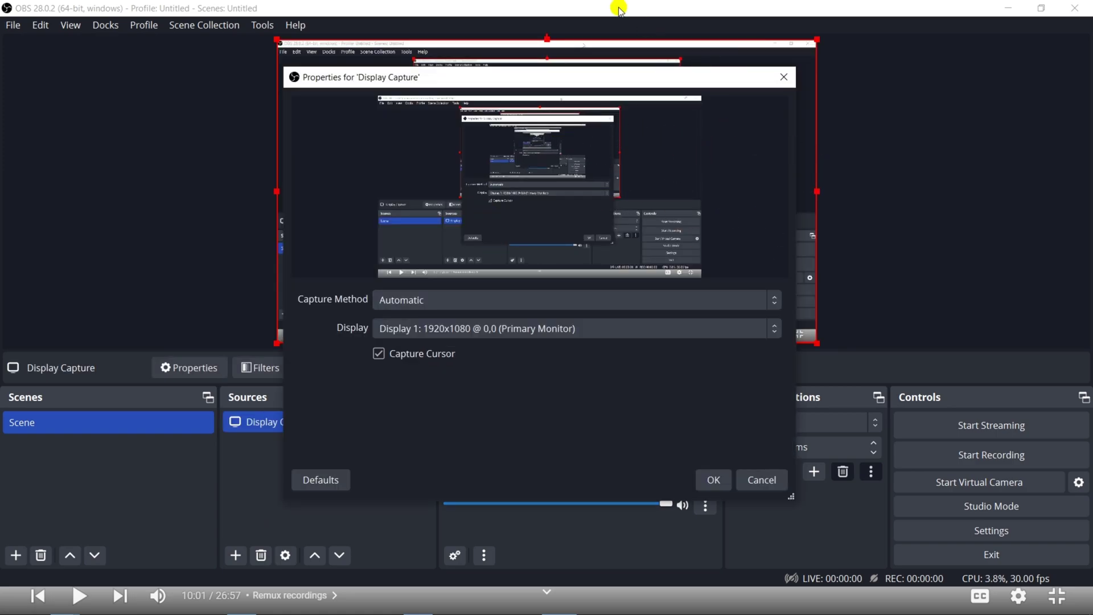
click(421, 297)
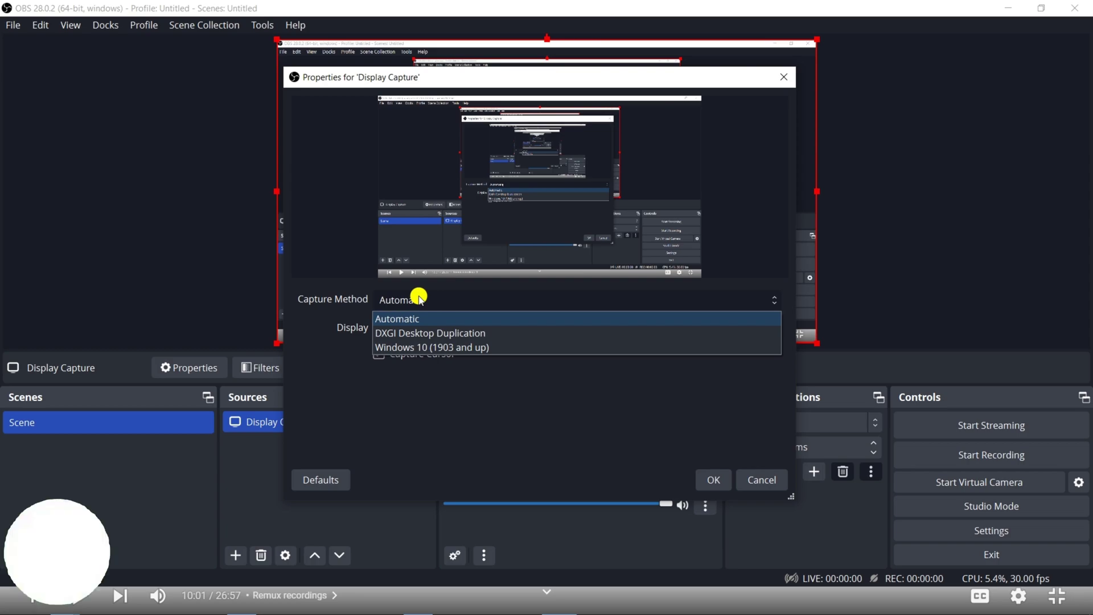
click(420, 297)
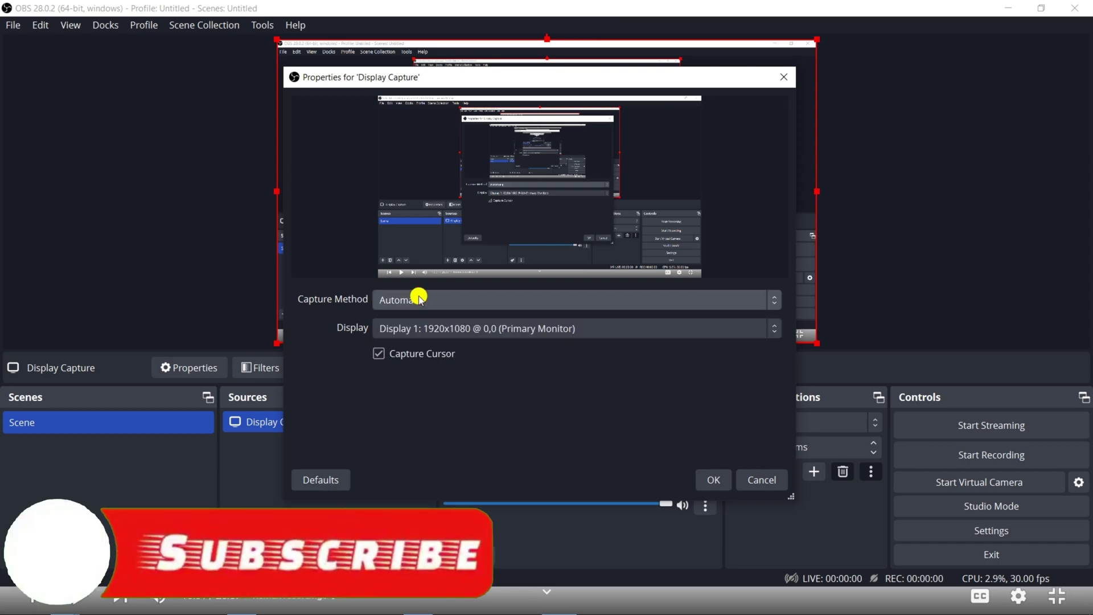
click(430, 327)
click(431, 328)
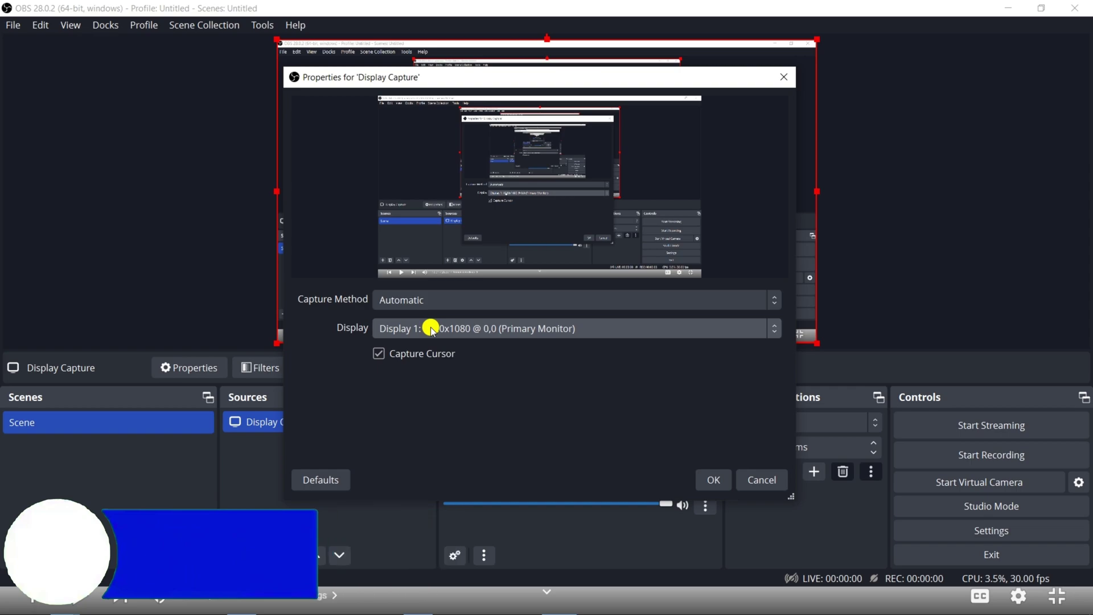
click(714, 480)
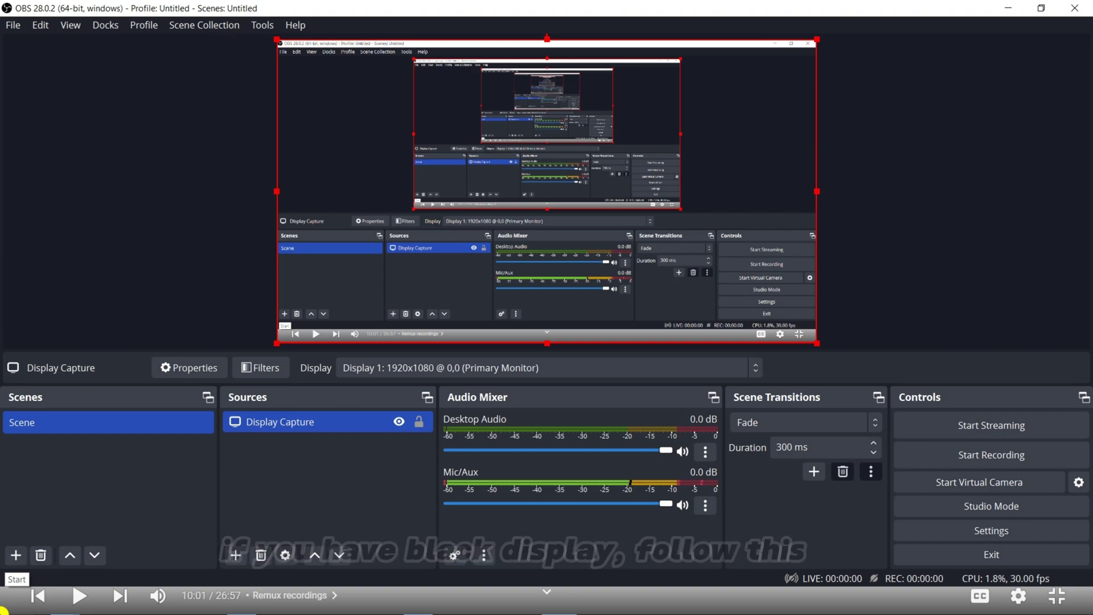
Open the Windows Graphics settings, set the app preference type to Microsoft Store app, and look at the list of selectable apps
click(4, 611)
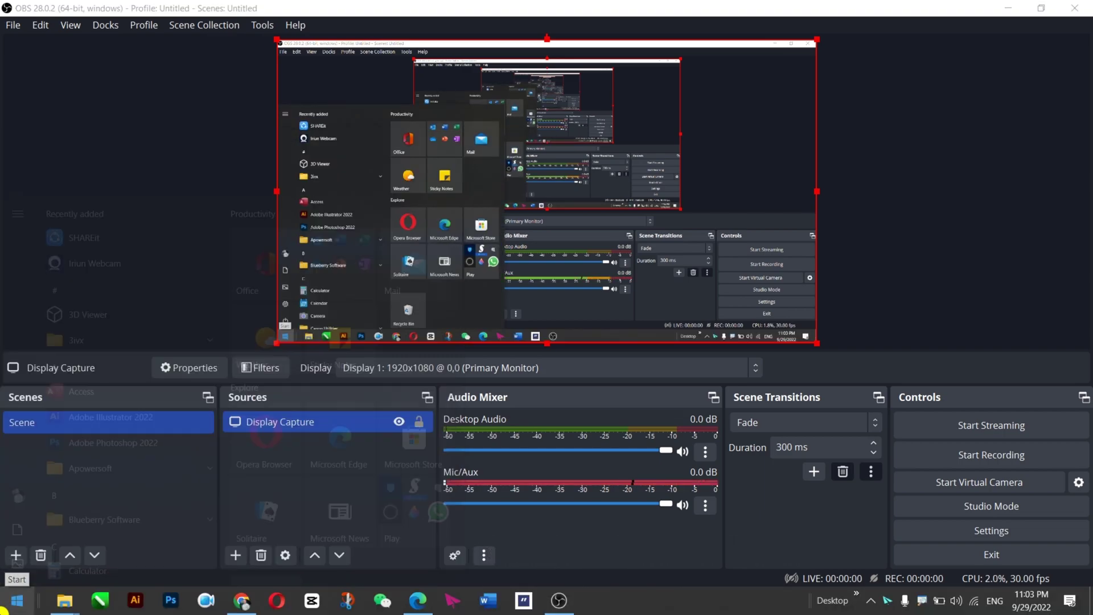
text(graph)
key(Return)
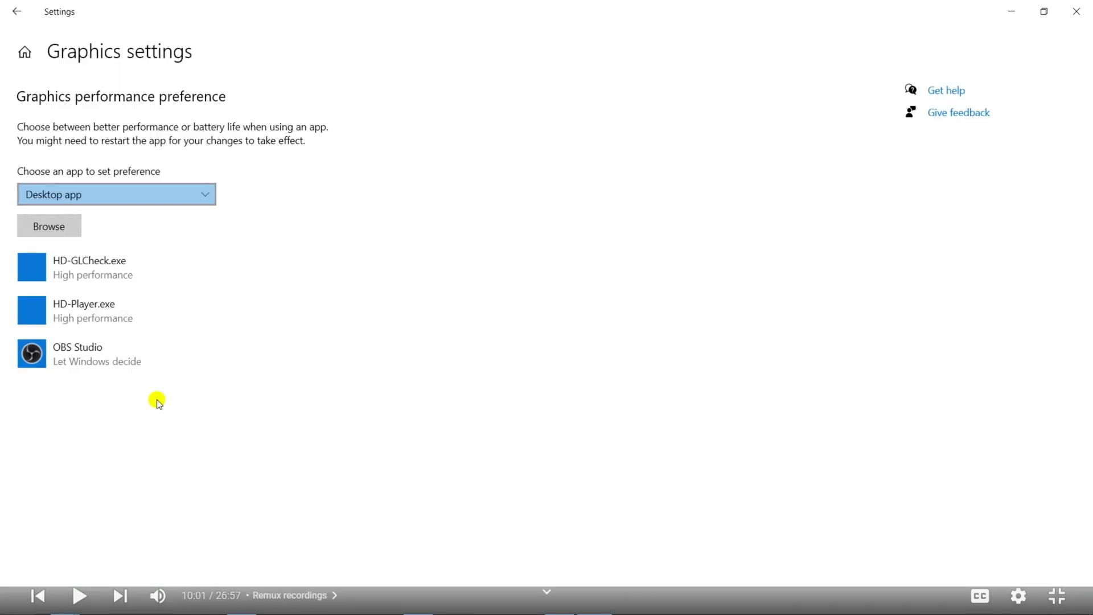
click(141, 199)
click(126, 225)
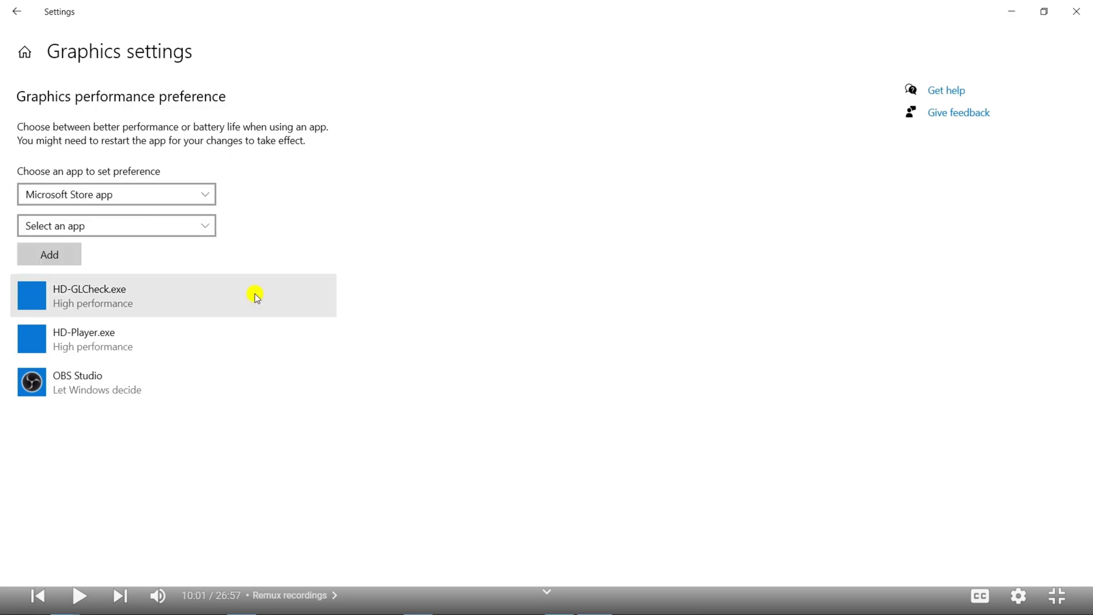
click(94, 224)
click(322, 283)
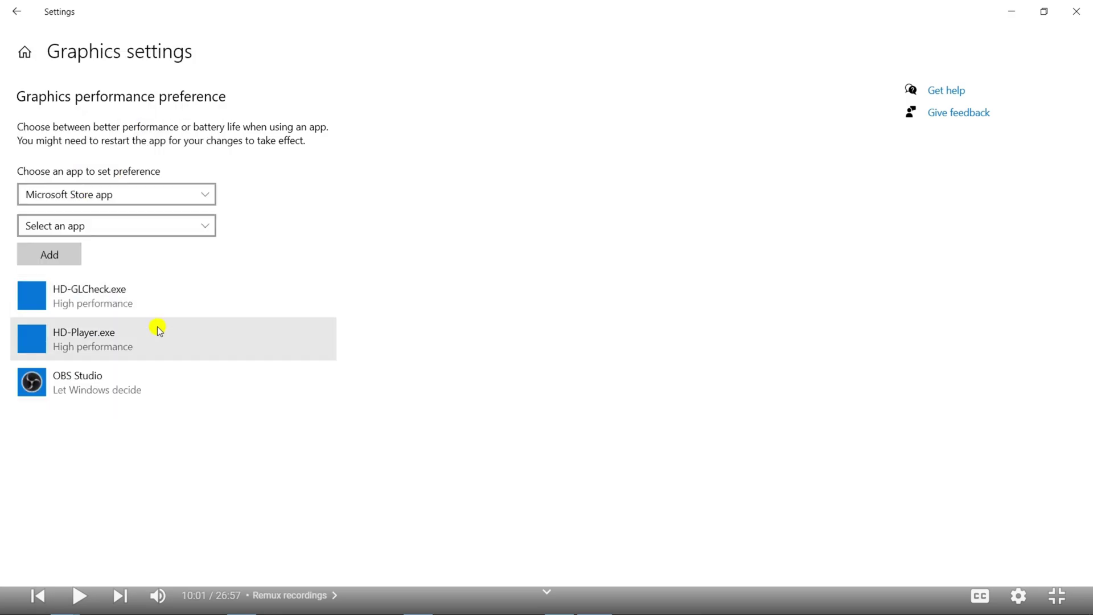
View the graphics preference options for OBS Studio, leave Let Windows decide, and close the Windows settings
click(85, 378)
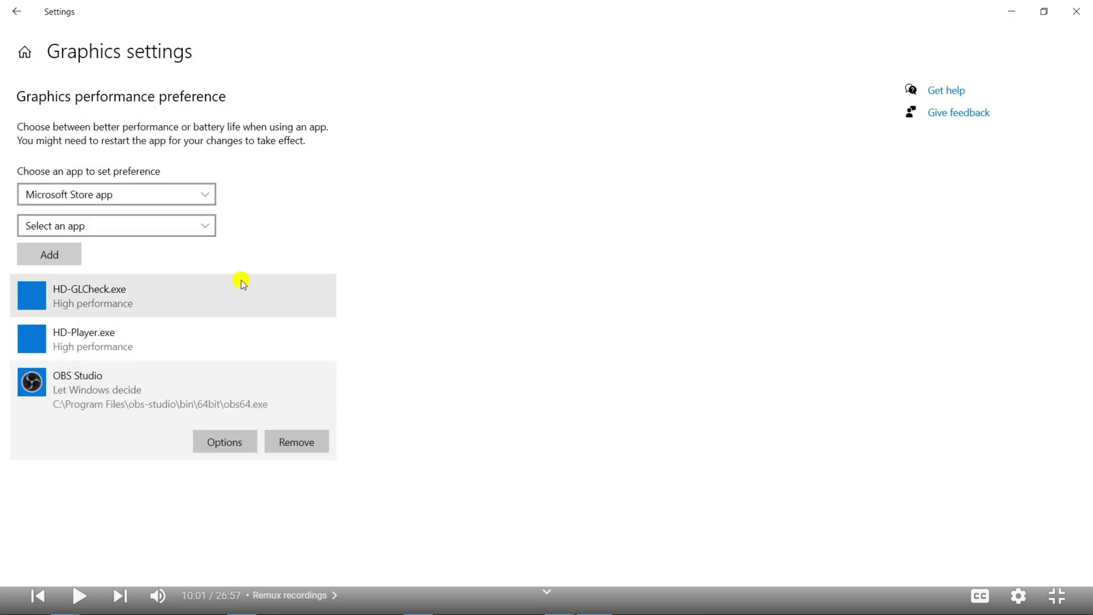
click(233, 443)
click(651, 385)
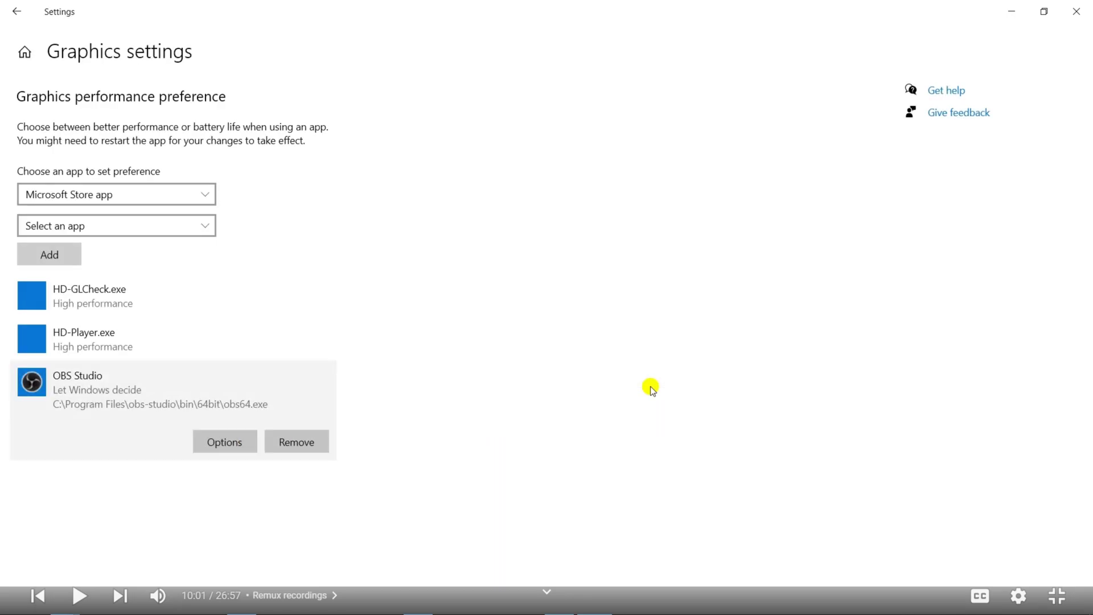
click(1075, 17)
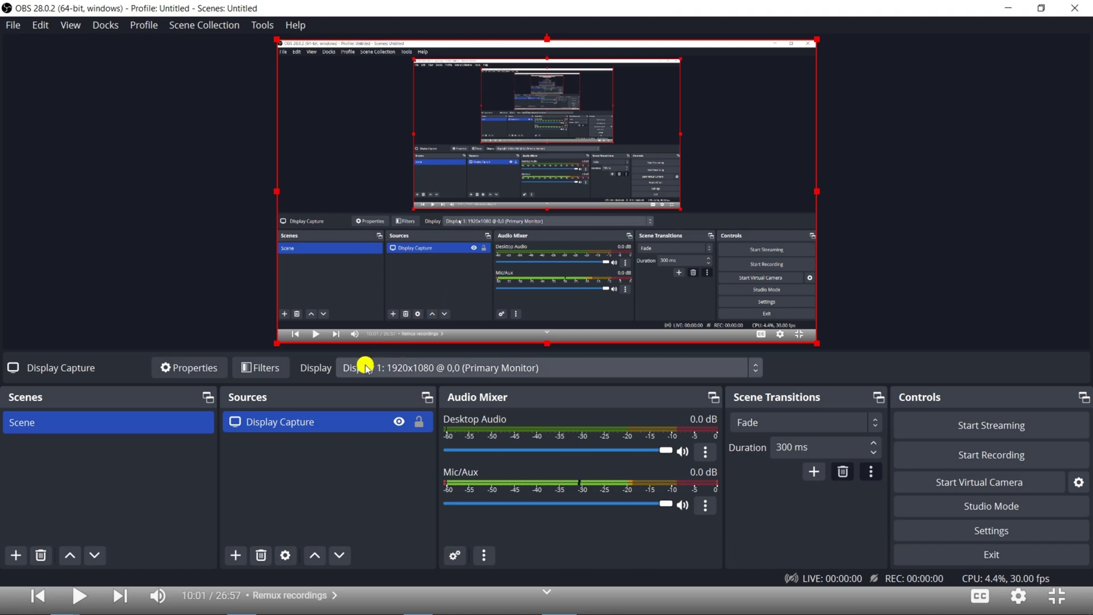
Add an Audio Input Capture source named "microphone external" using the device Microphone (Superlux E205U)
click(239, 556)
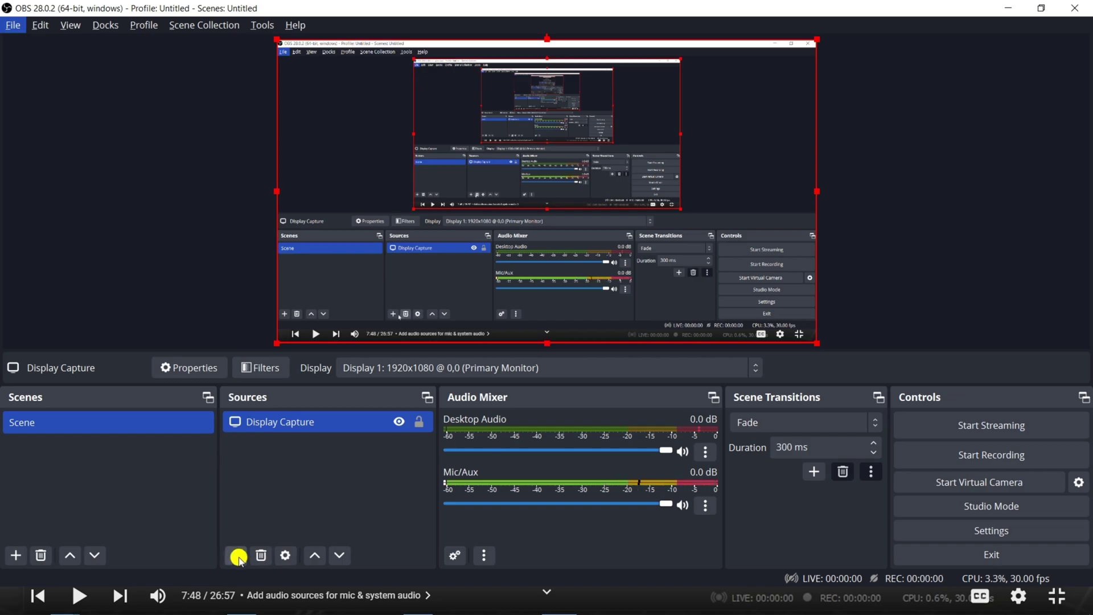
click(236, 555)
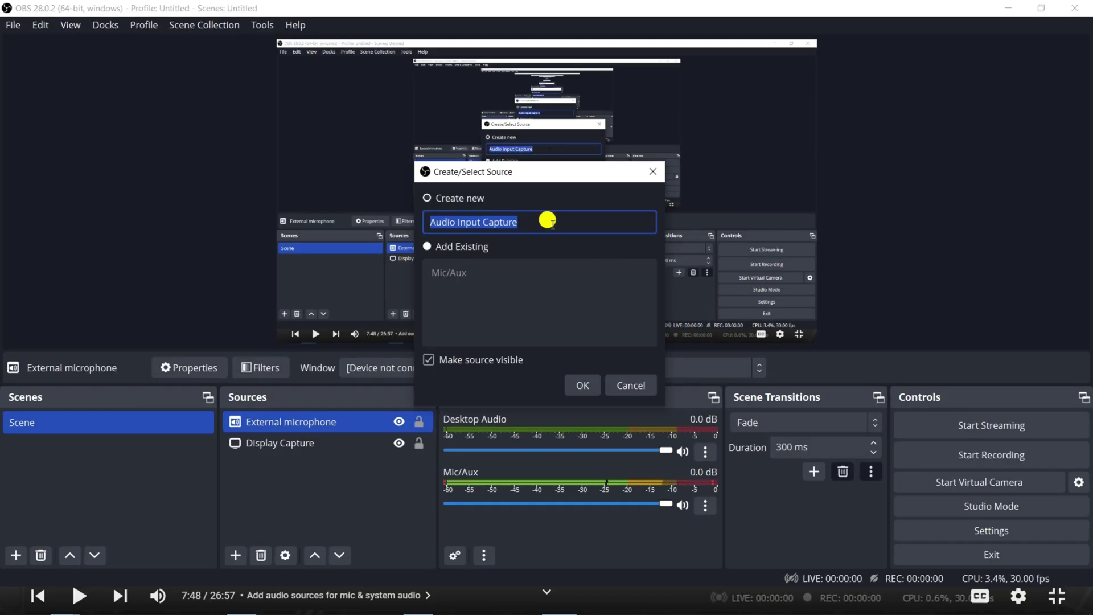
text(microphone external)
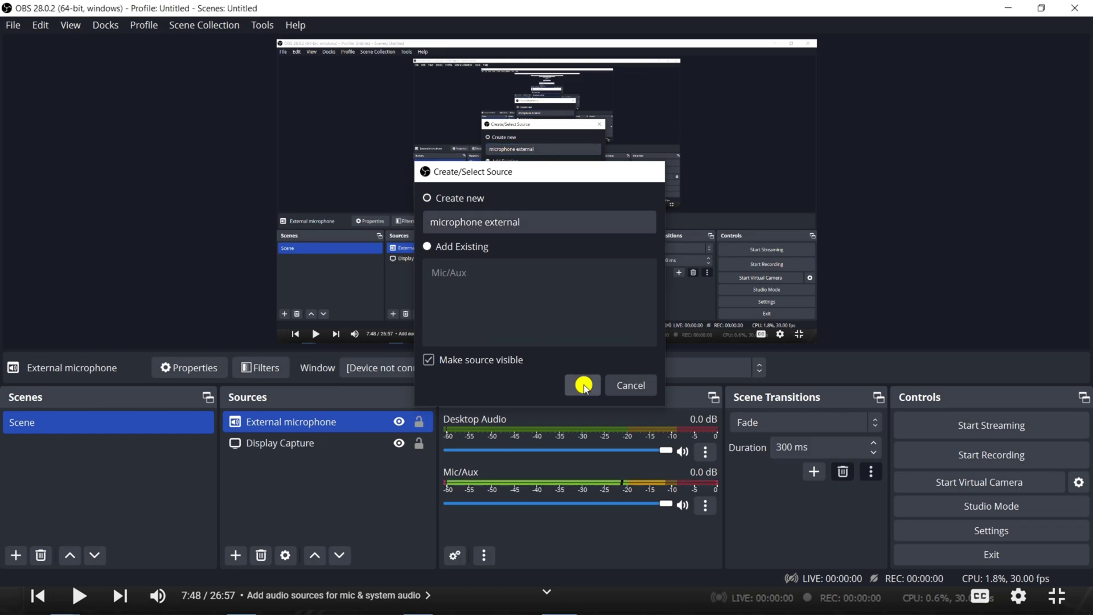
click(582, 386)
click(402, 118)
click(418, 180)
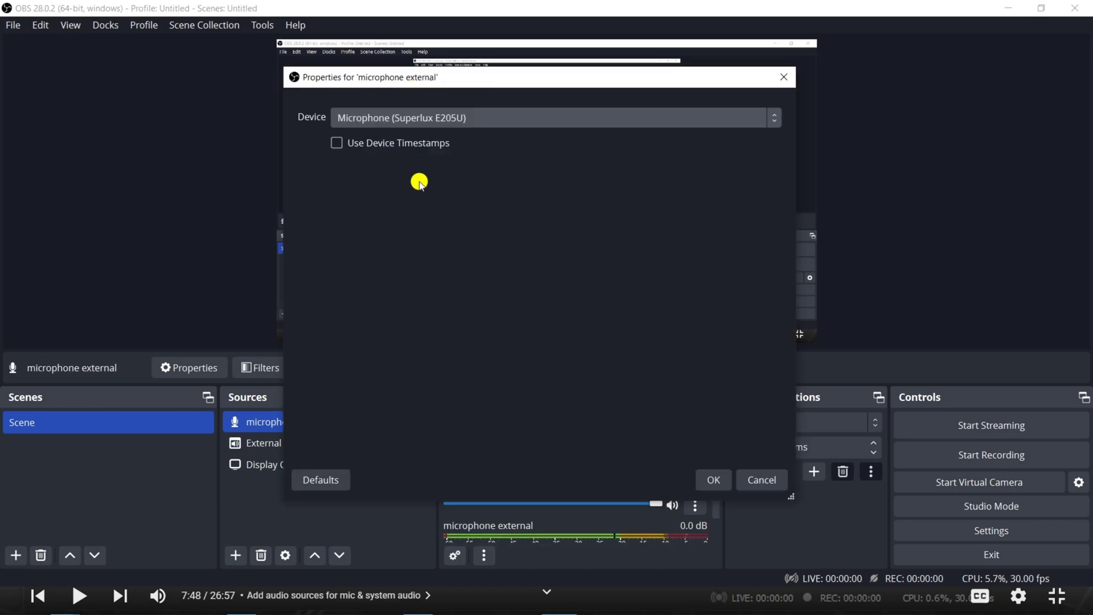
click(713, 478)
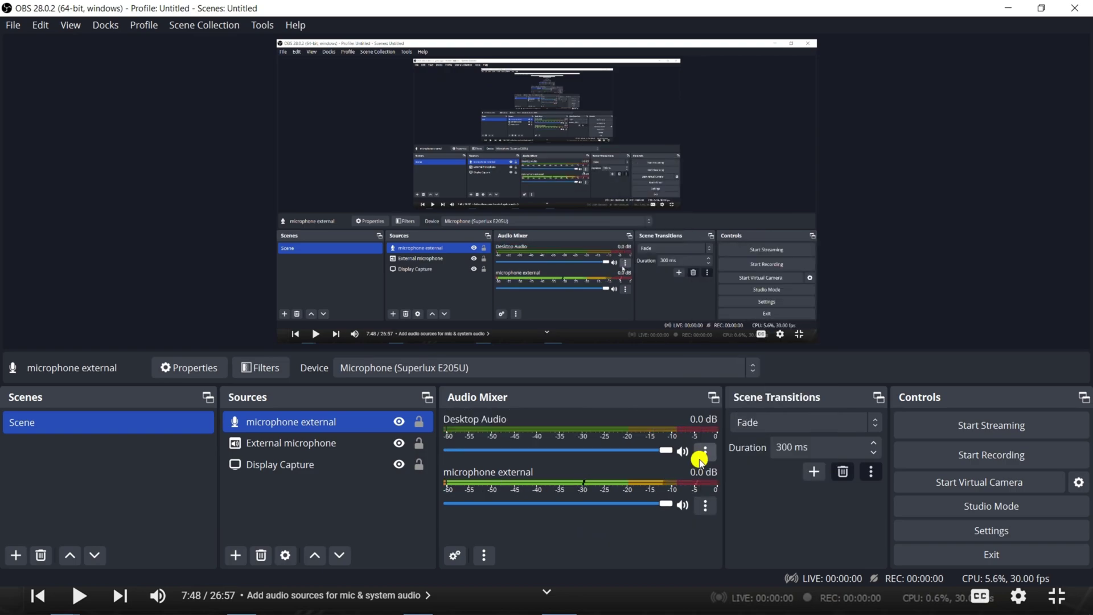
Hide Desktop Audio in the audio mixer and delete the "External microphone" source
click(705, 451)
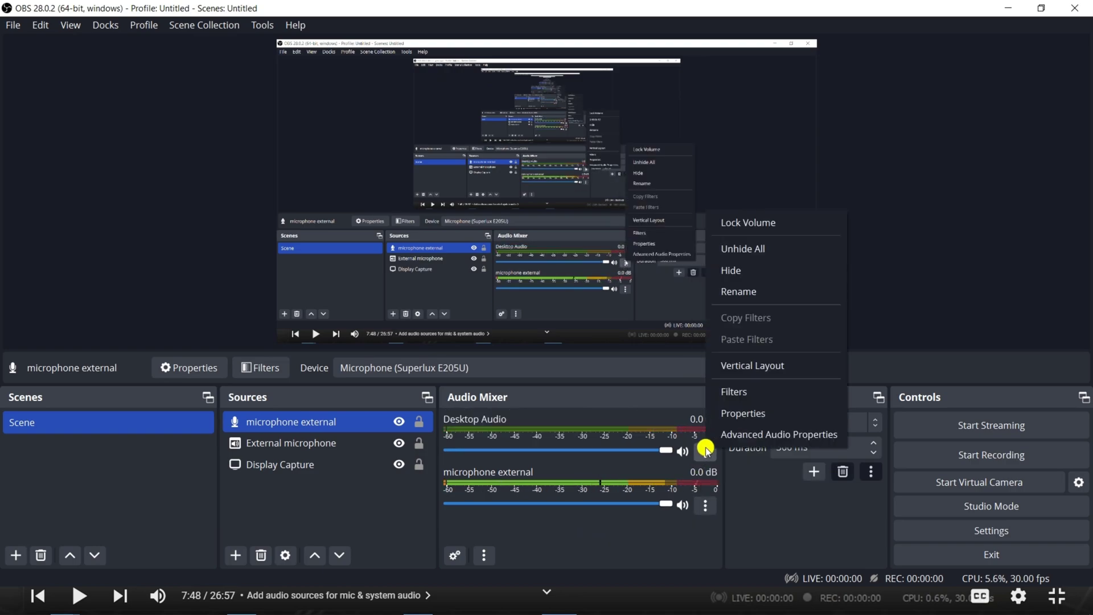
click(737, 272)
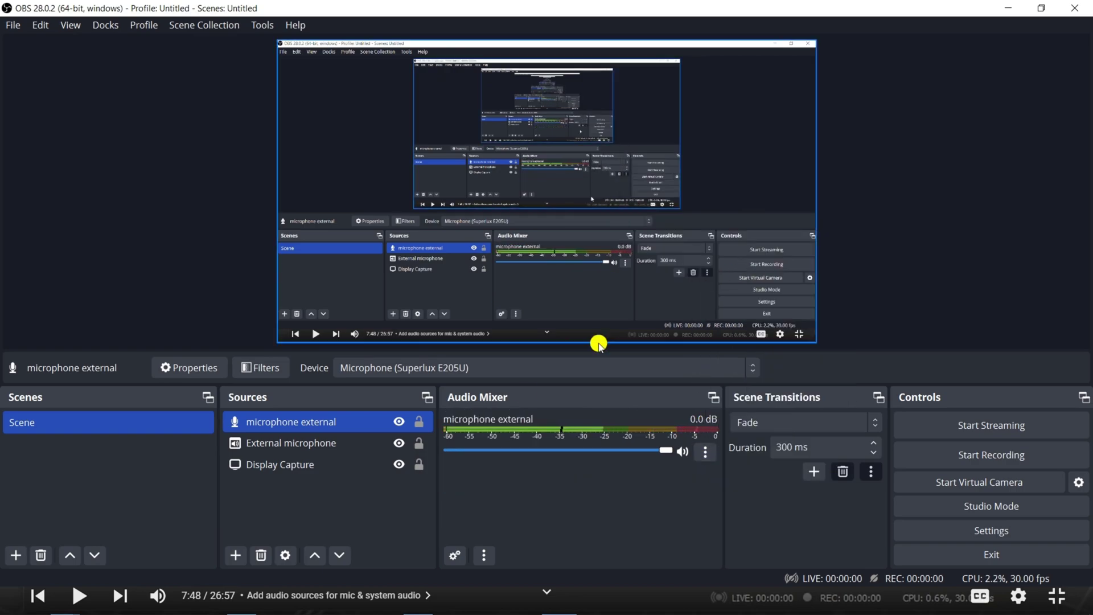
click(288, 442)
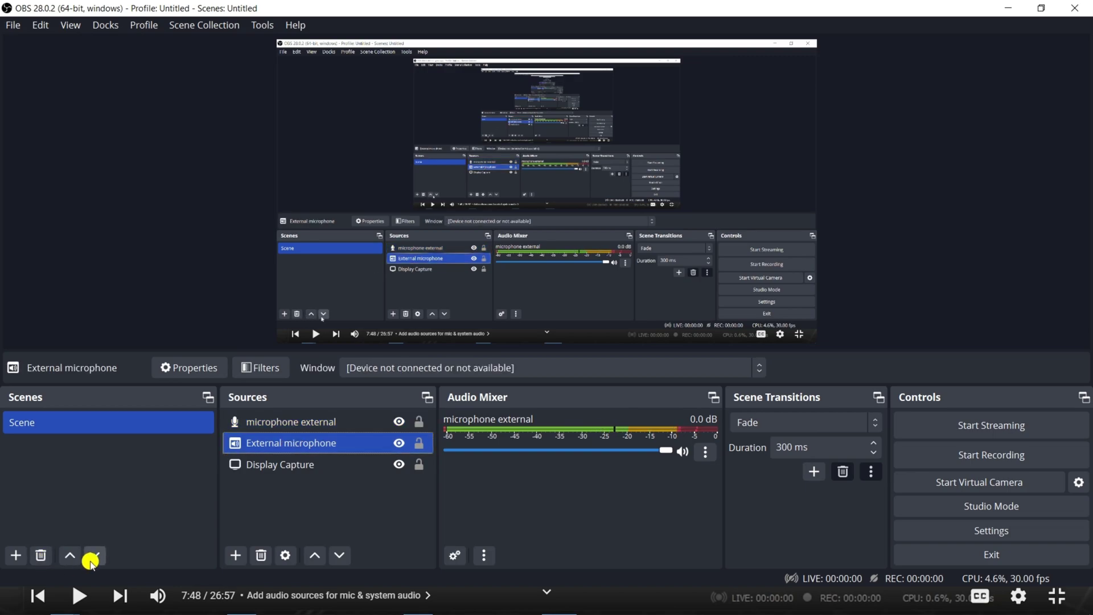
click(260, 555)
click(618, 311)
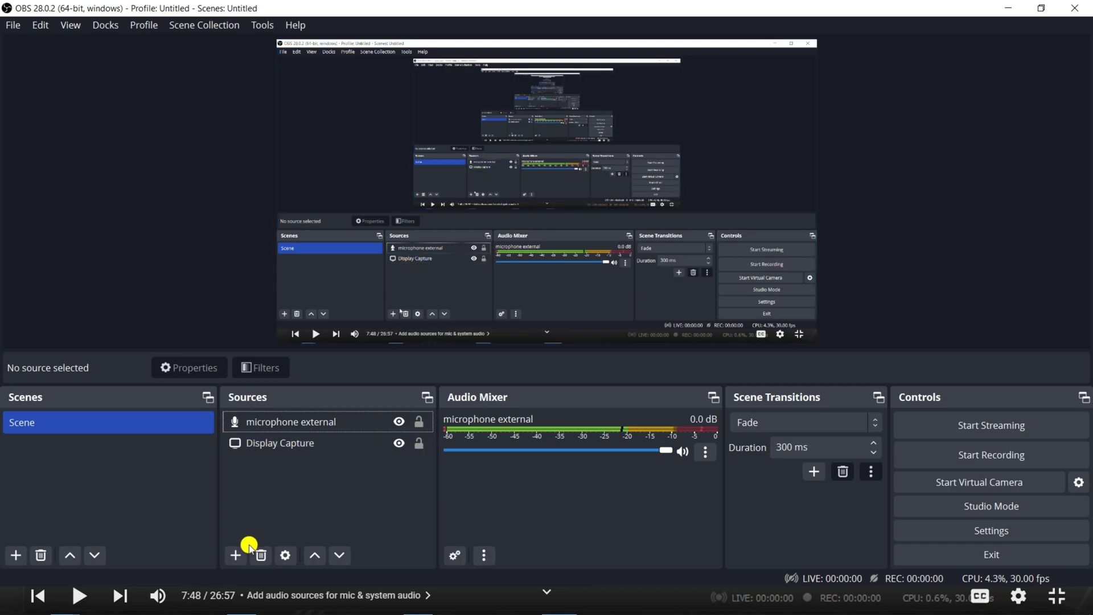
Add an Audio Output Capture source named "desktop audio" using the device Speakers (Conexant ISST Audio)
click(235, 555)
click(324, 258)
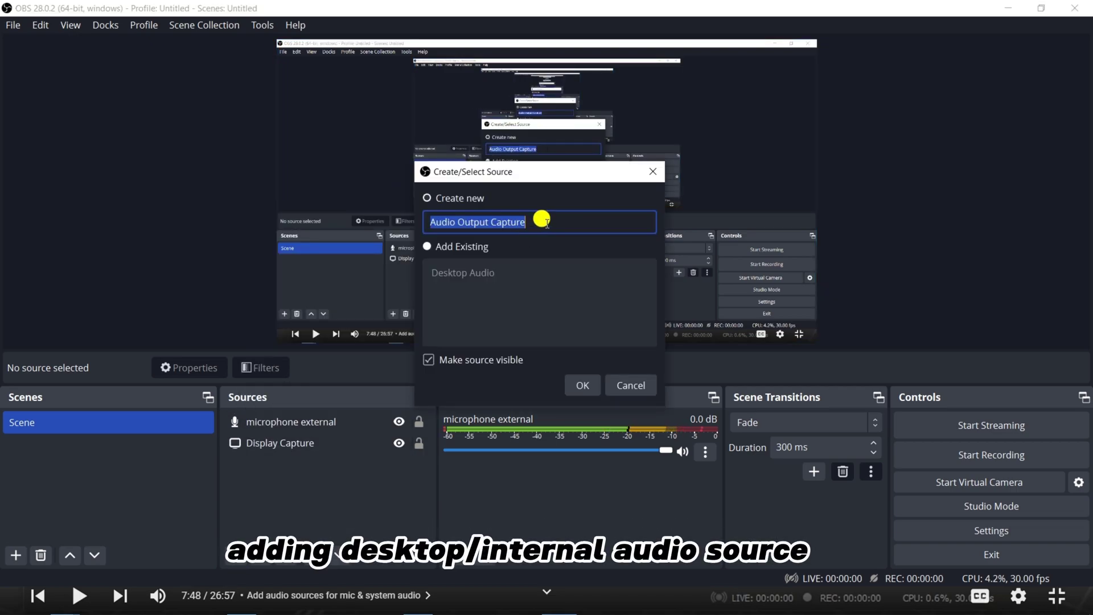
text(de)
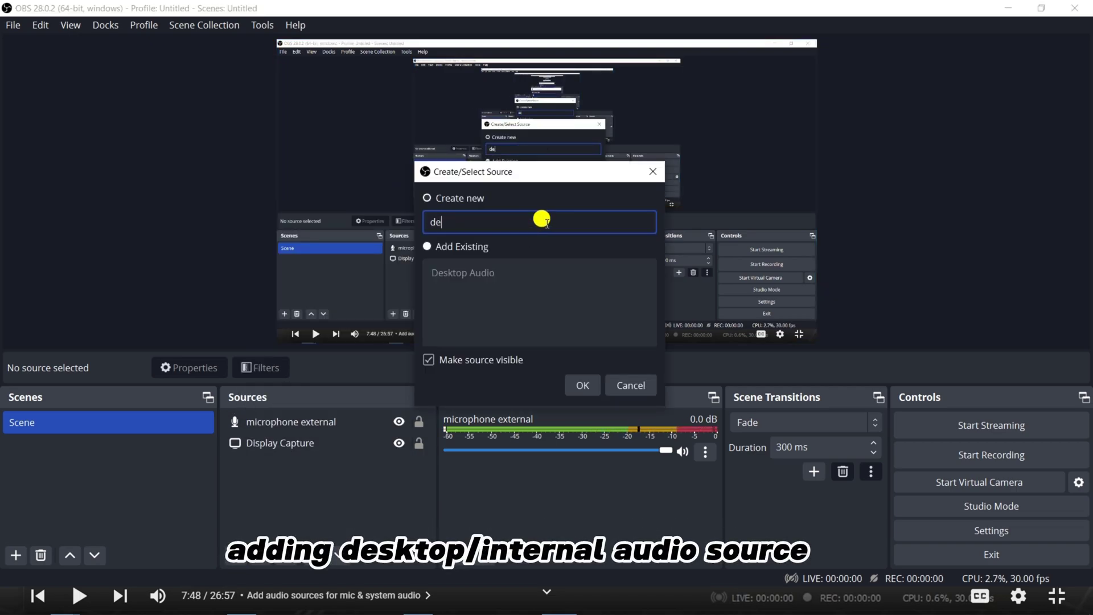
text(sktop audio)
key(Return)
click(448, 117)
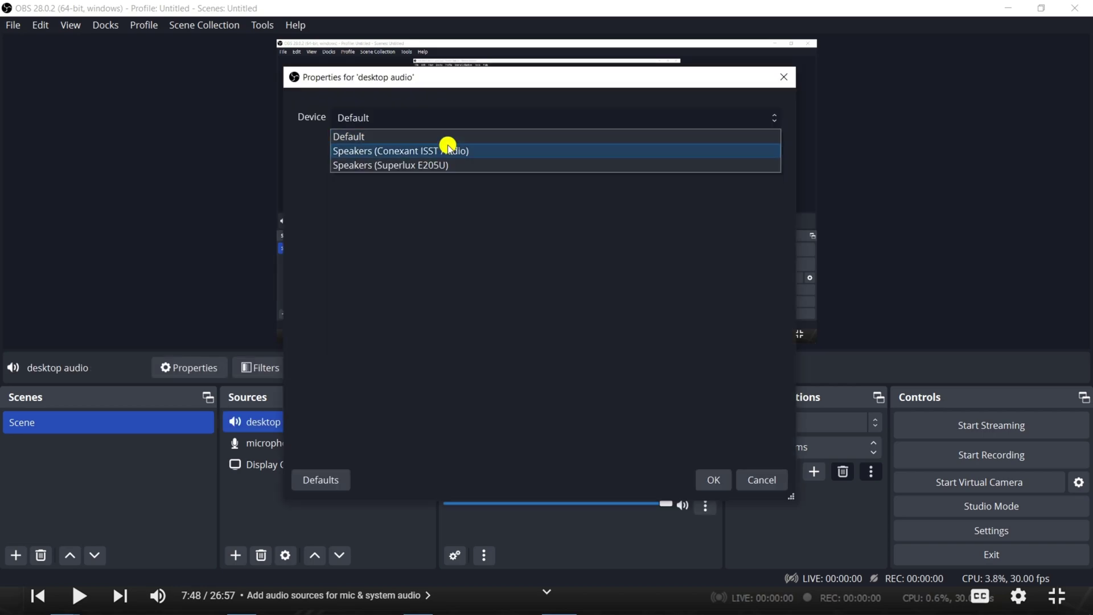
click(443, 151)
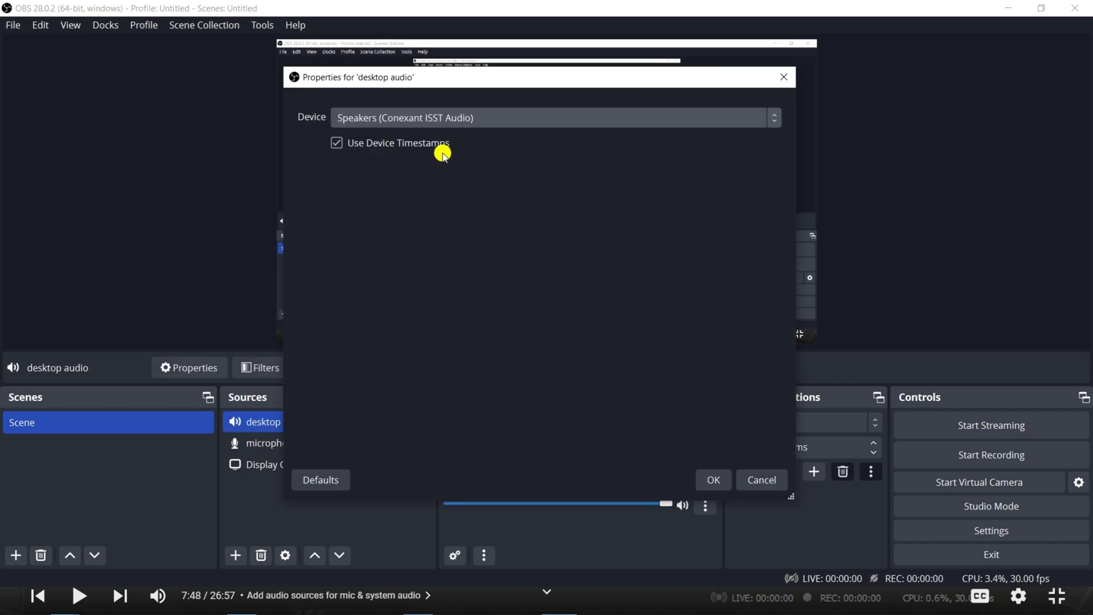
click(710, 479)
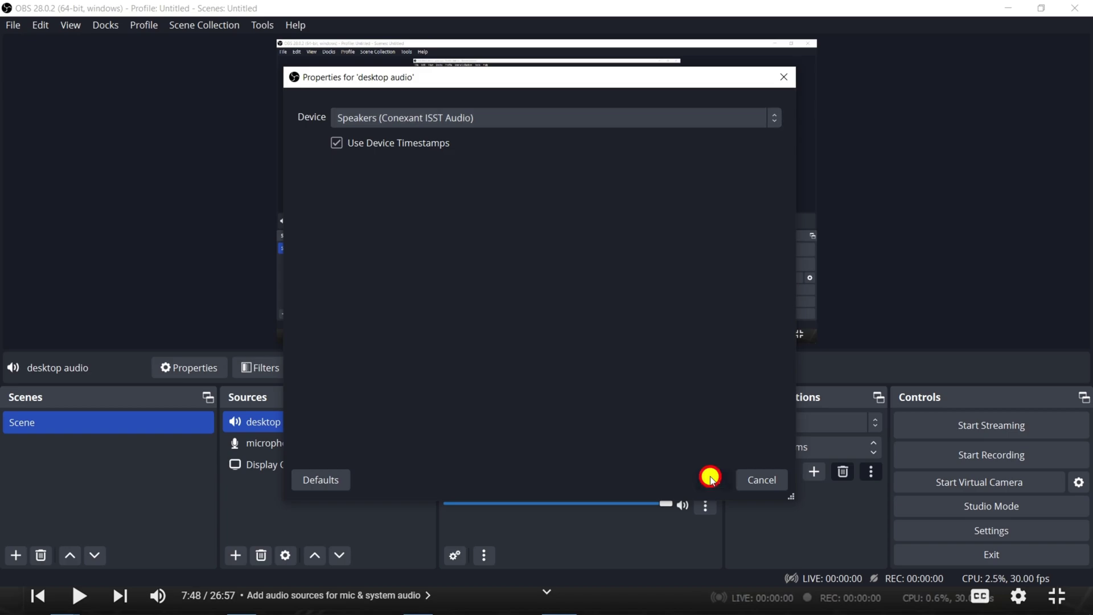
Select the Display Capture source, then lower the desktop audio volume to -inf dB and mute it, keeping microphone external at 0.0 dB
ctrl+click(281, 468)
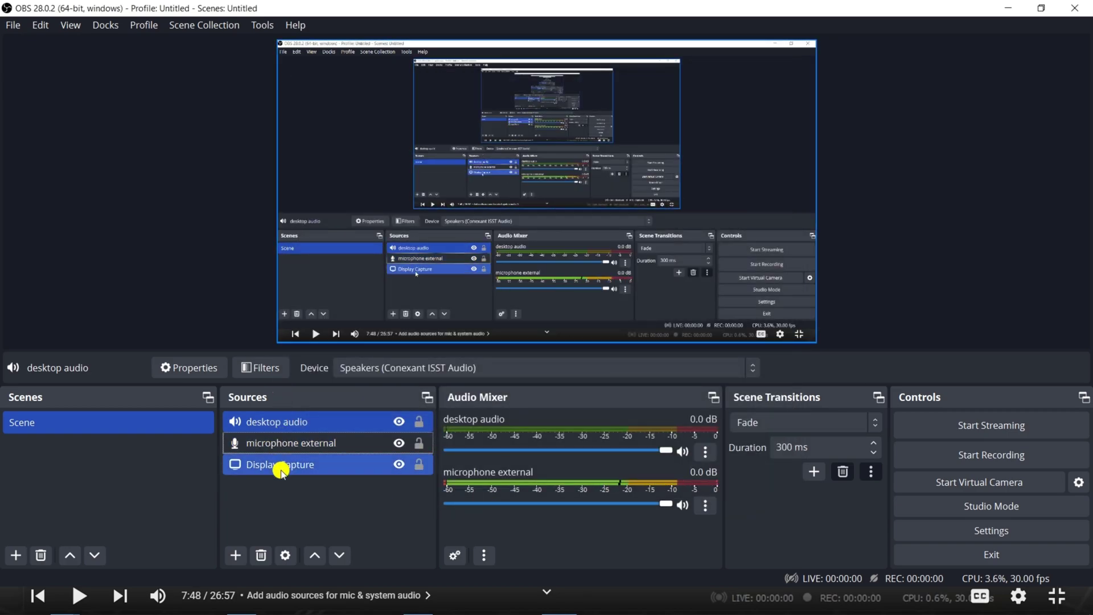
ctrl+click(281, 465)
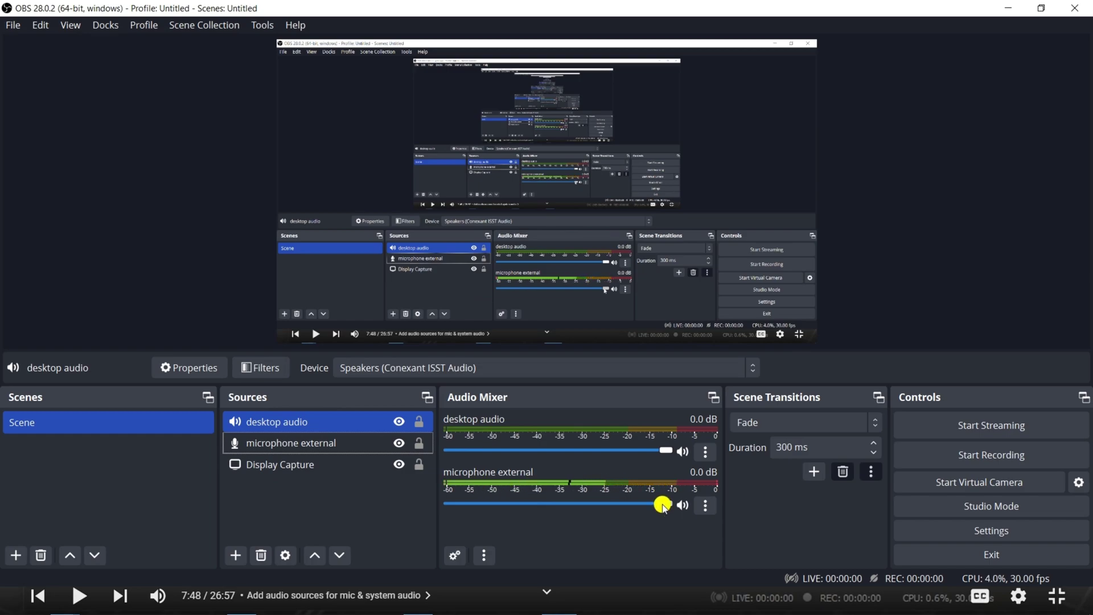
click(293, 464)
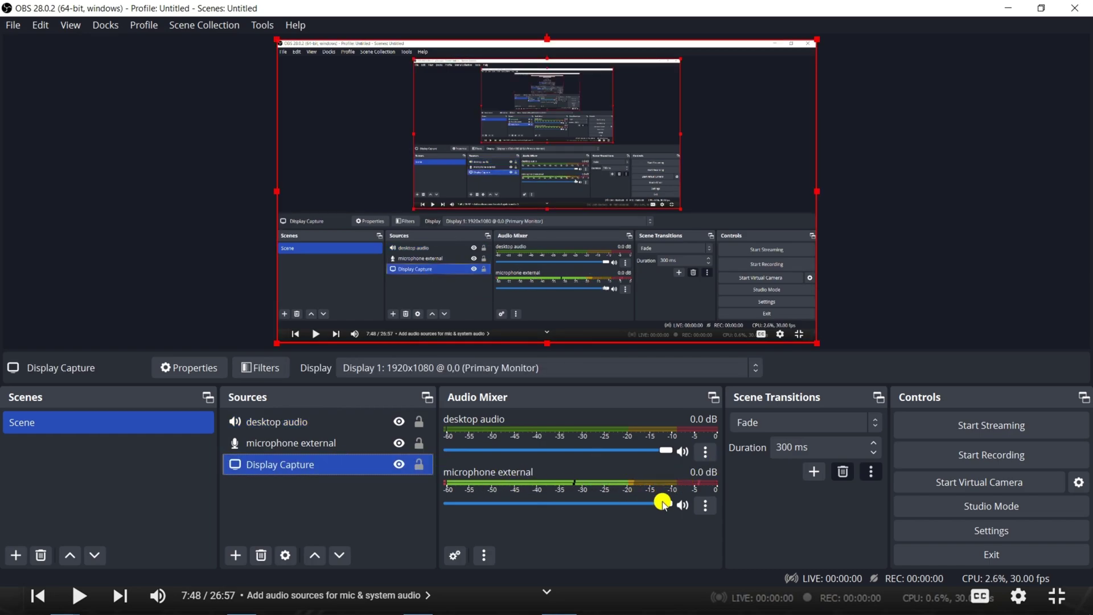
mouse_move(669, 504)
mouse_down()
mouse_move(447, 504)
mouse_move(659, 503)
mouse_up()
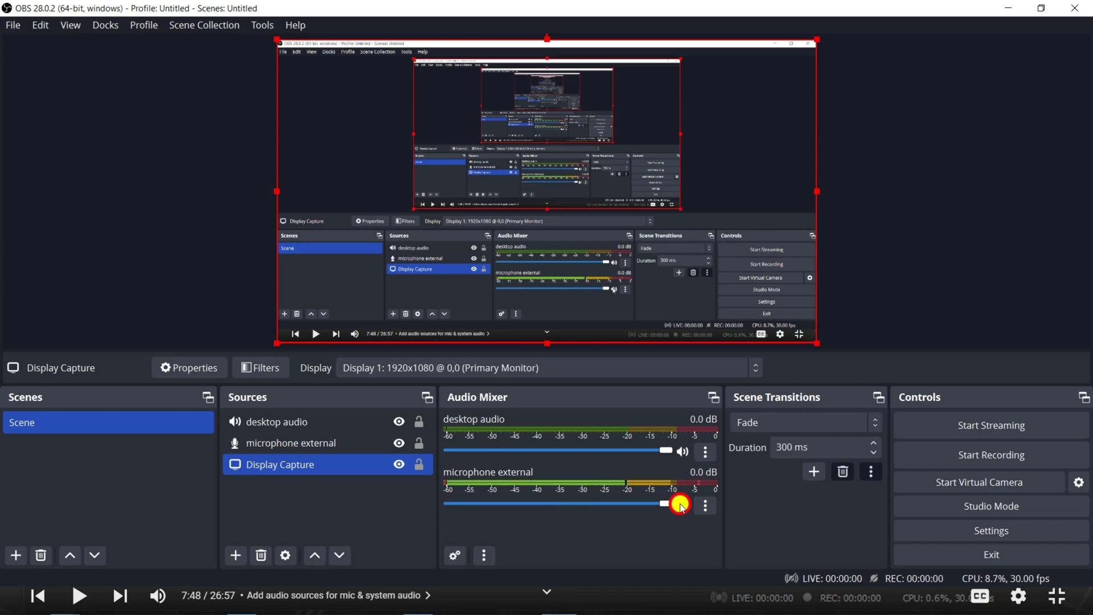
drag(669, 453, 447, 453)
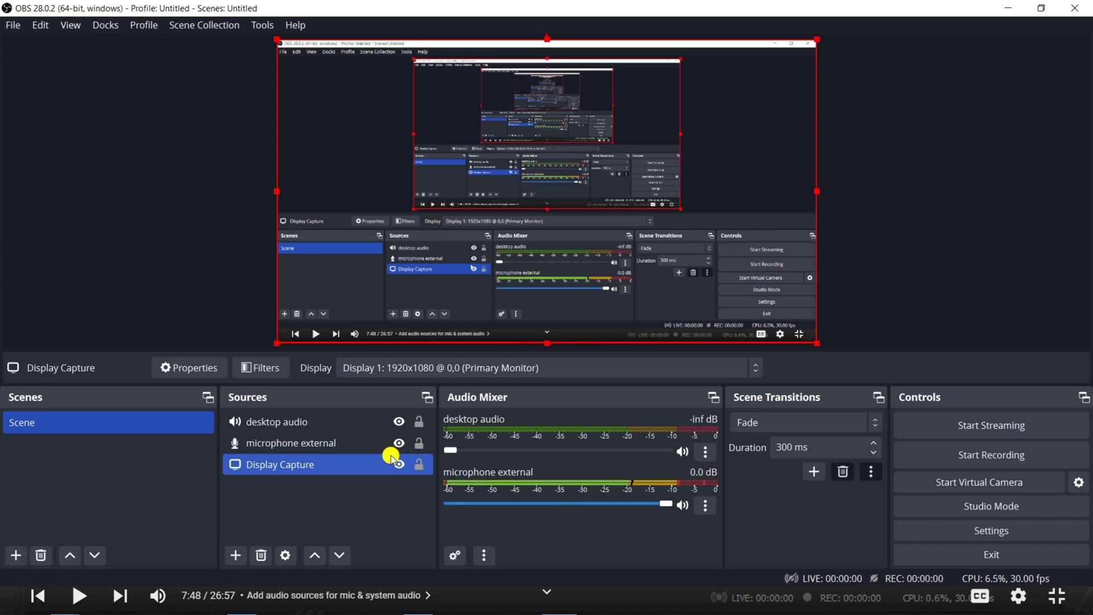
click(682, 451)
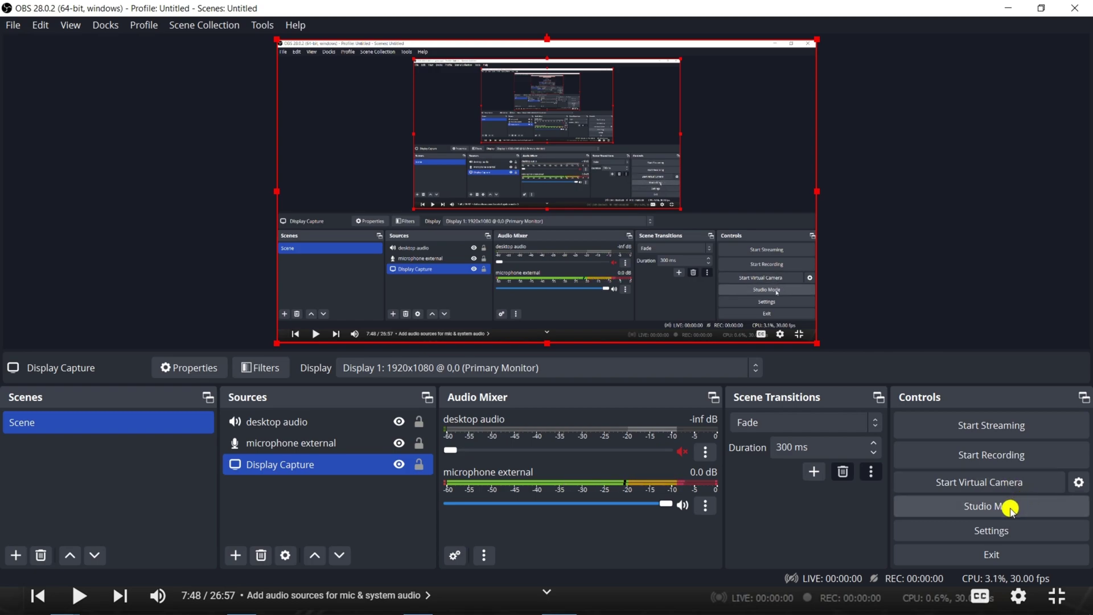
Start recording the screen with the current scene
click(994, 461)
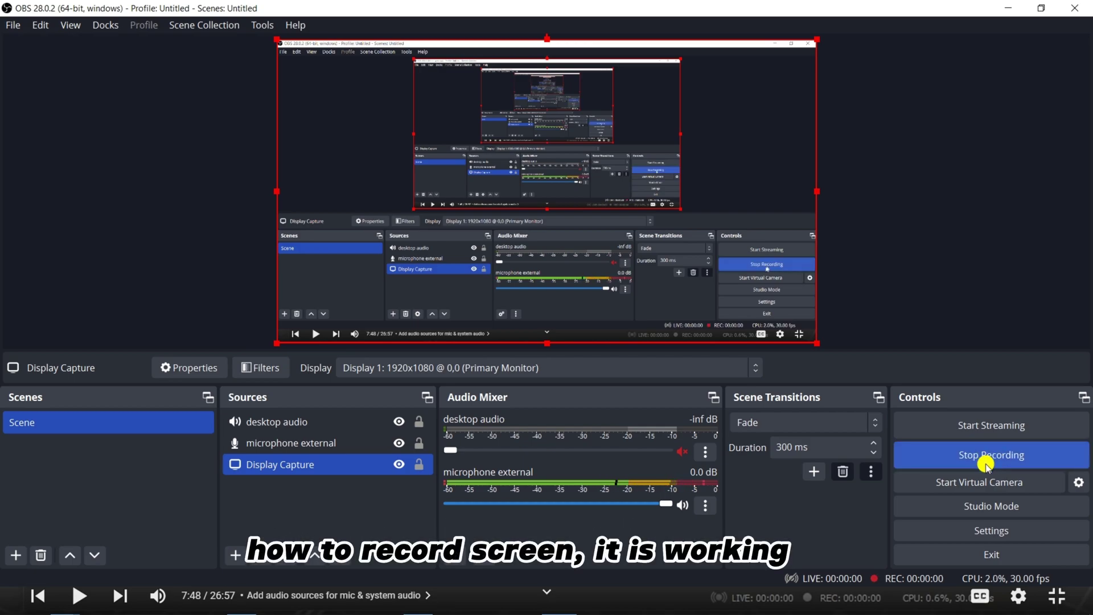
click(1012, 7)
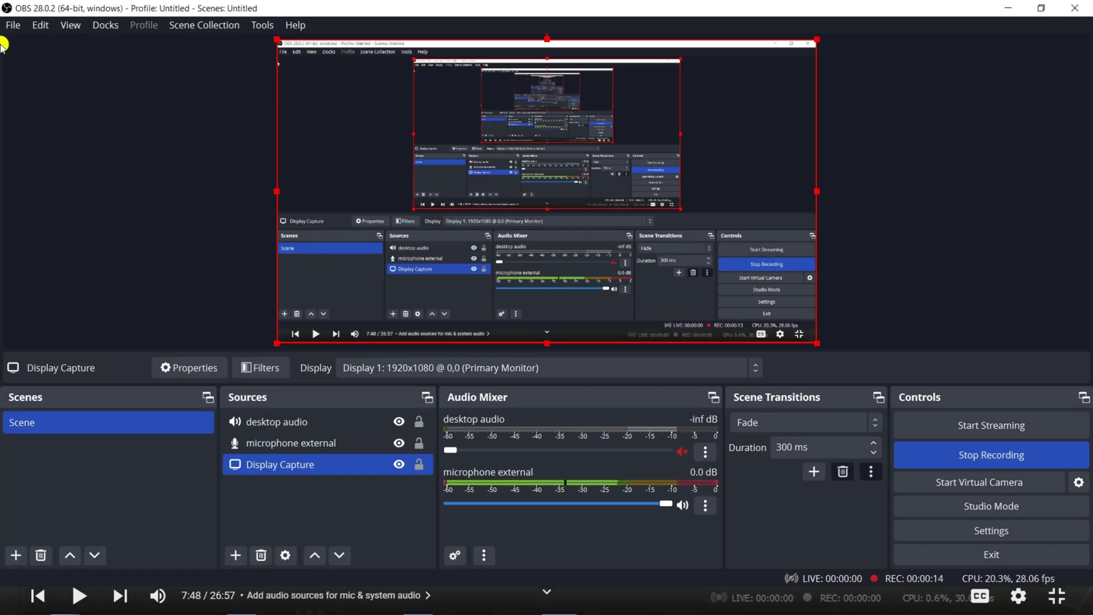
click(1000, 453)
click(8, 25)
click(25, 46)
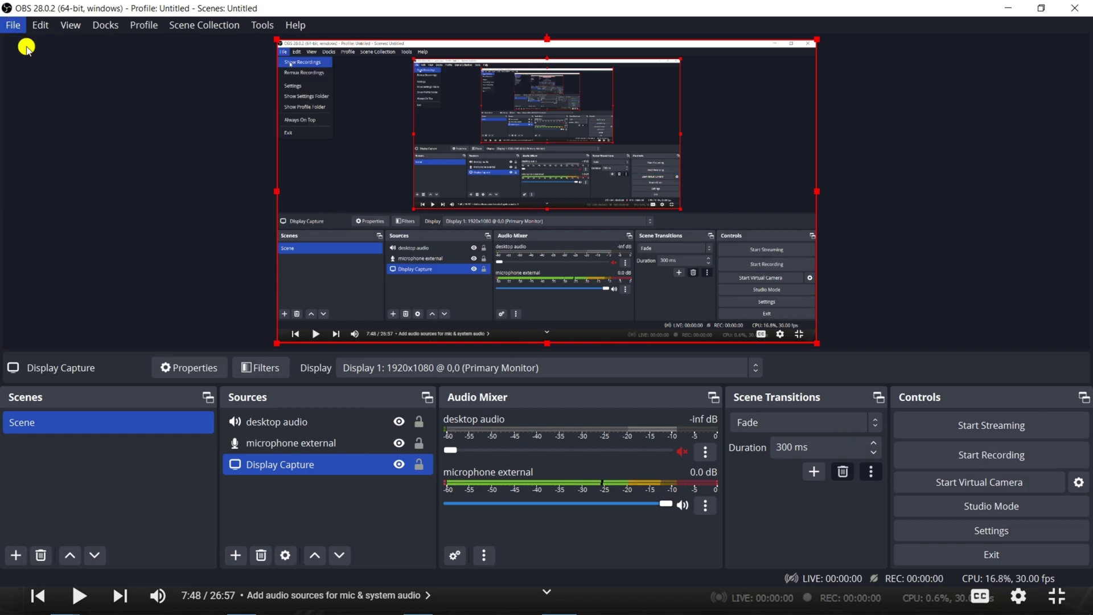
double_click(173, 194)
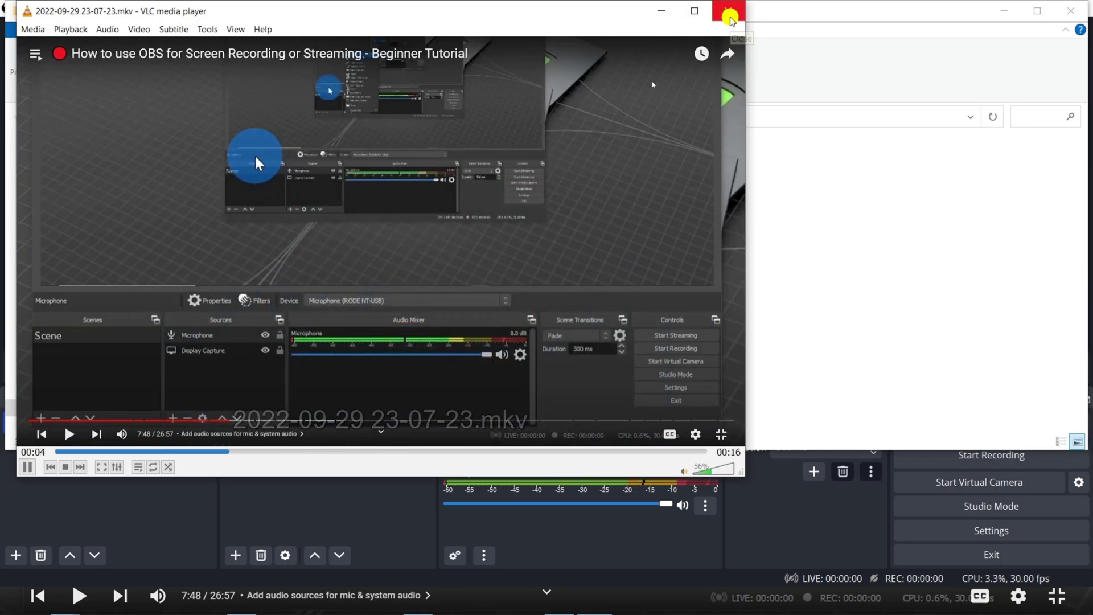
click(730, 20)
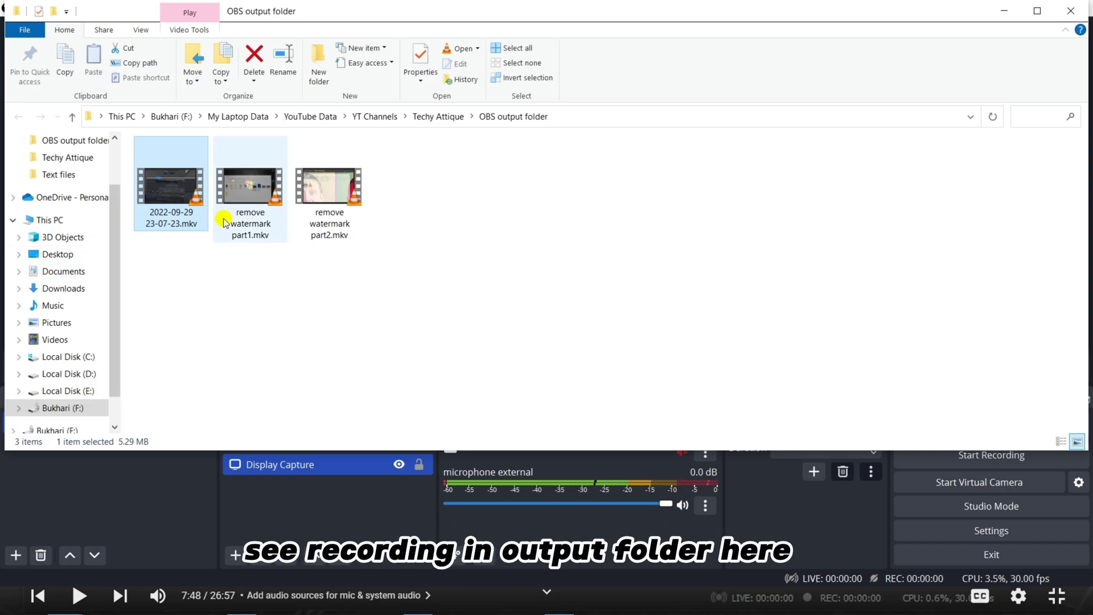
Inspect the recorded MKV file in the recordings folder, reopening the folder once and closing it
right_click(150, 189)
click(285, 253)
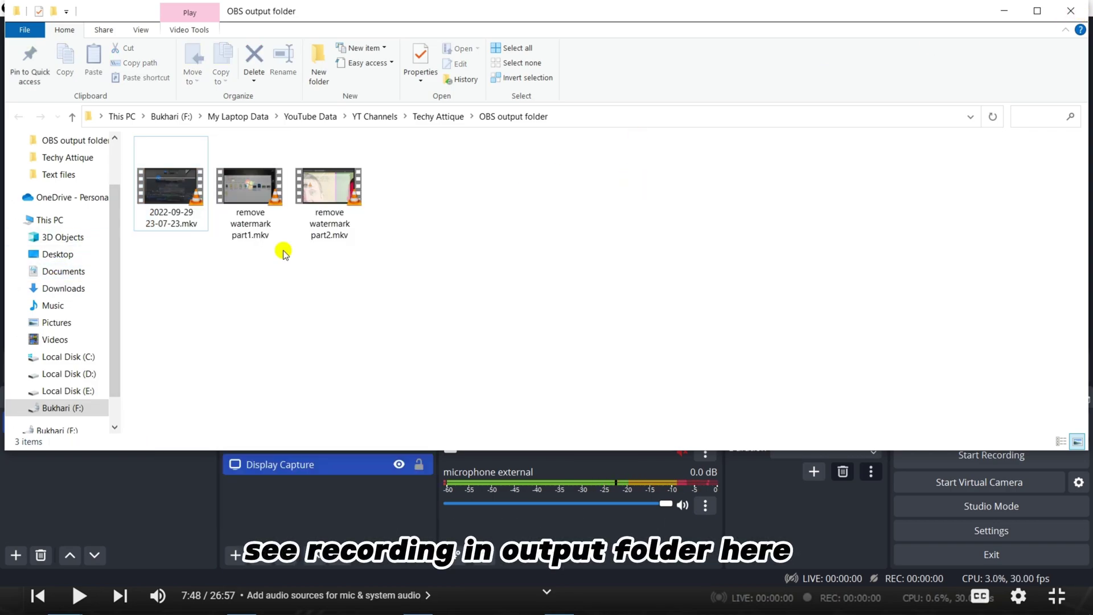
click(1070, 11)
click(11, 25)
click(49, 44)
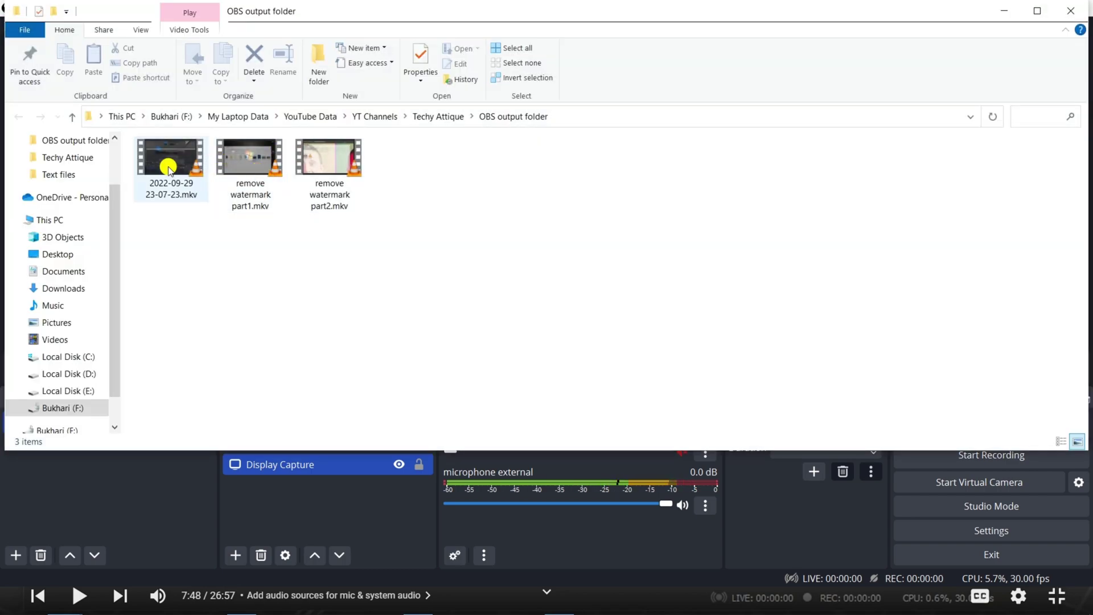
click(165, 172)
click(1070, 11)
click(11, 25)
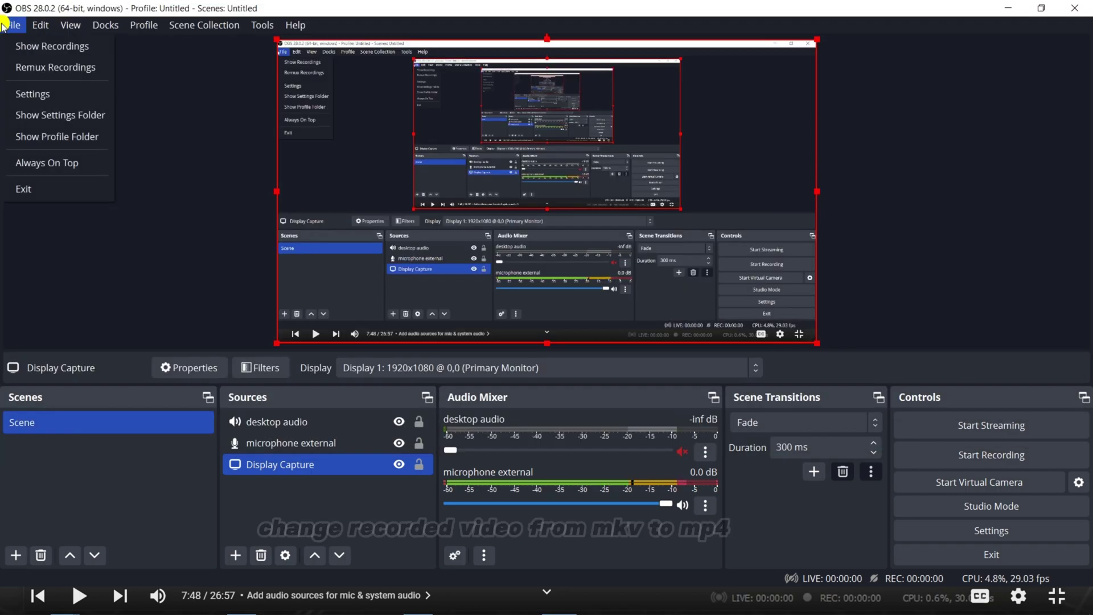
click(46, 66)
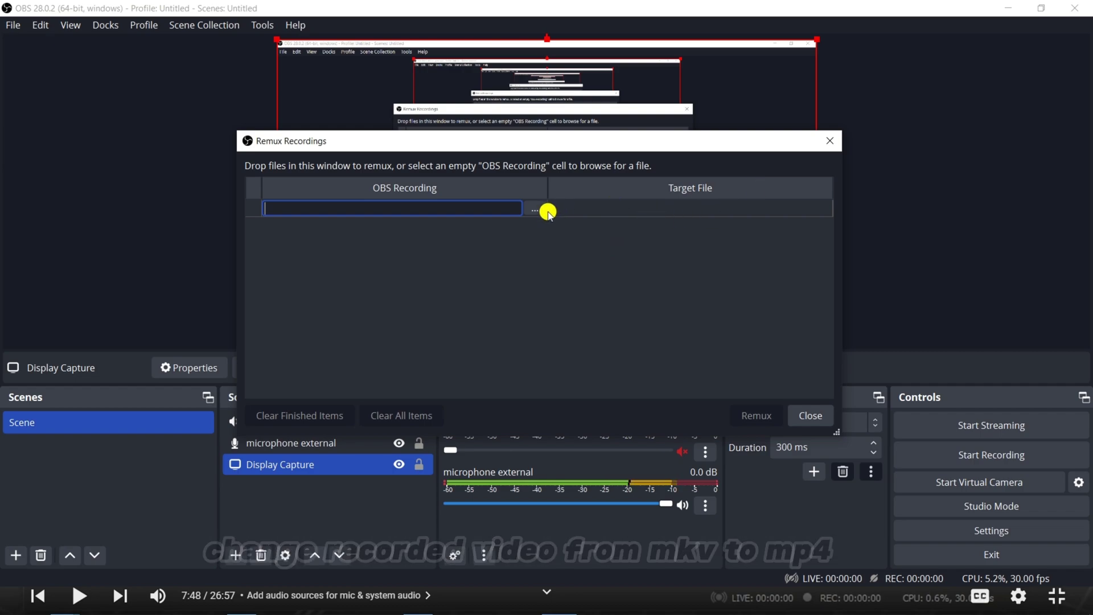
click(542, 209)
double_click(434, 268)
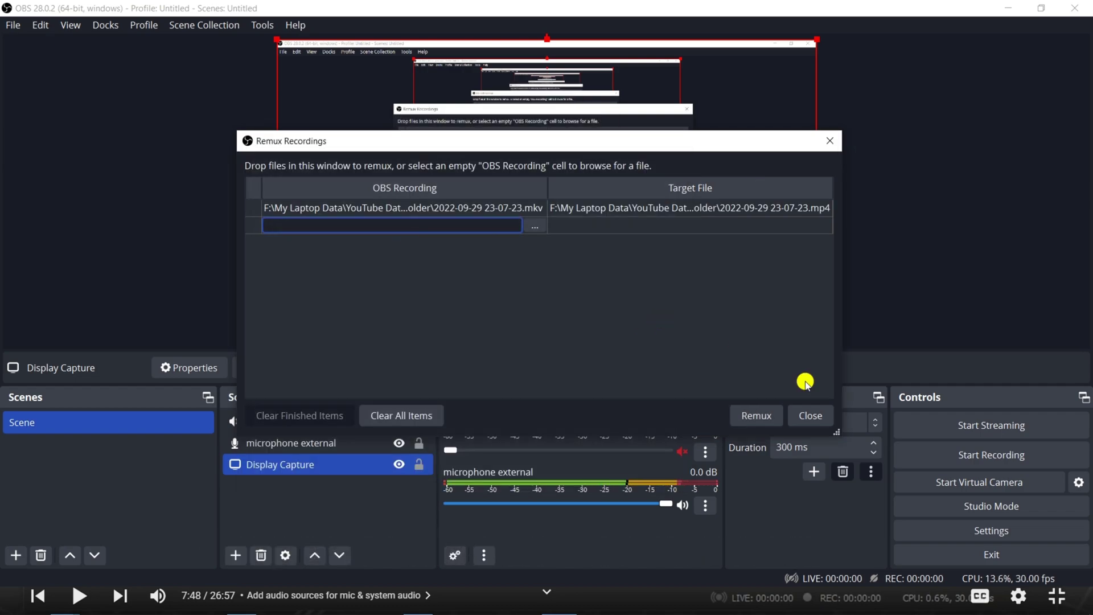
click(755, 416)
click(574, 304)
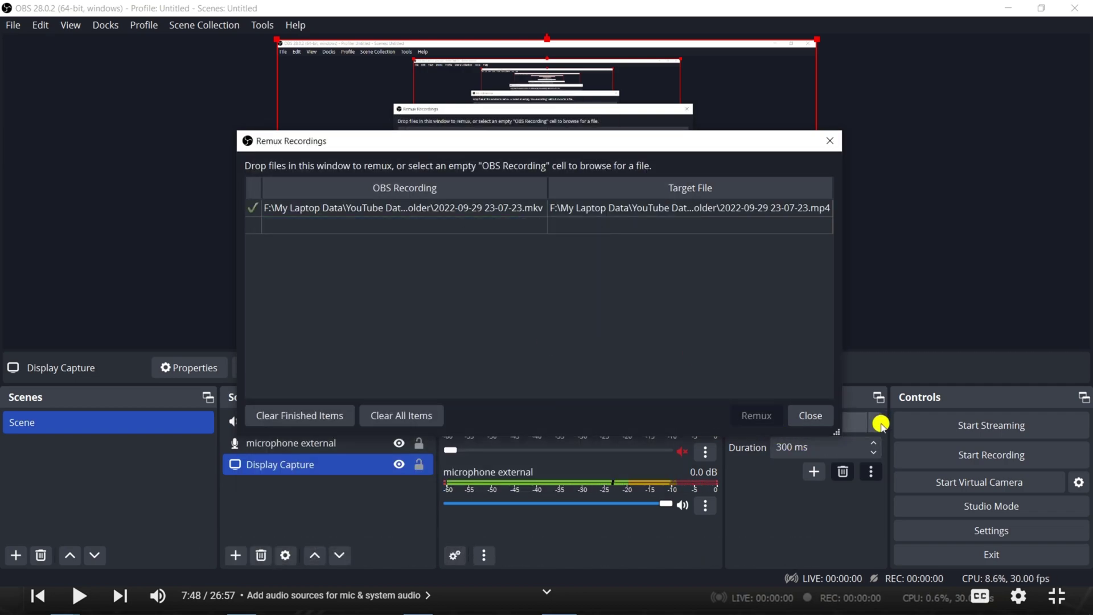
click(811, 415)
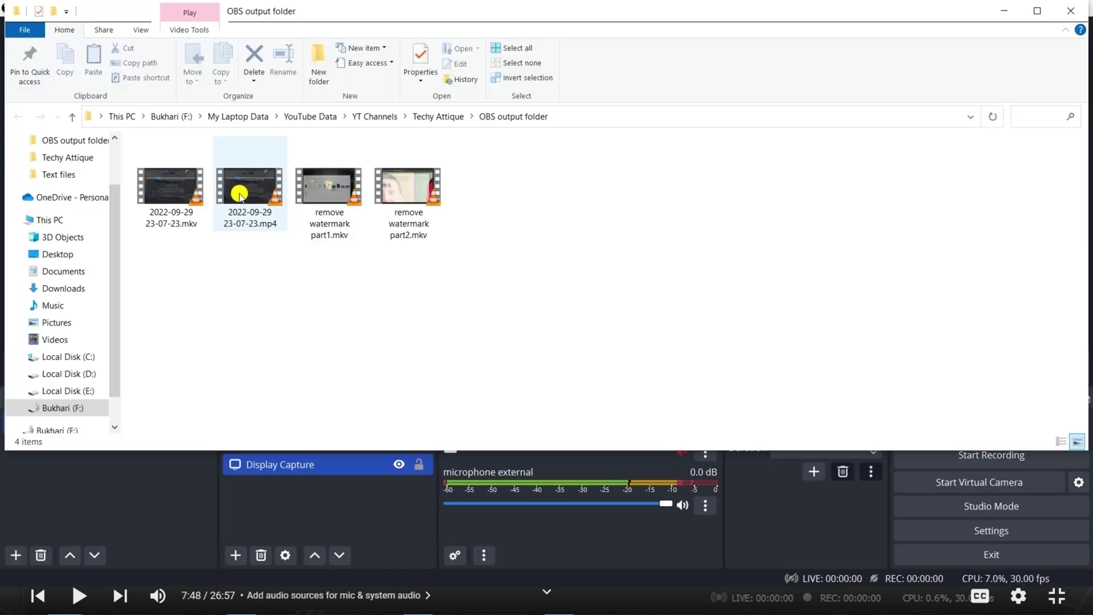
double_click(247, 200)
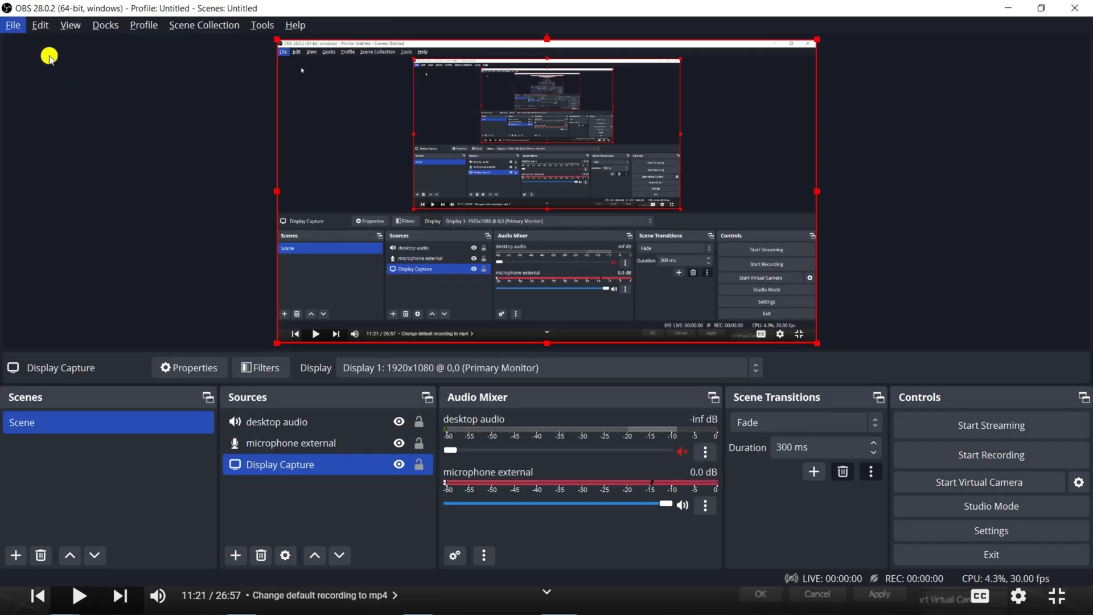
Examine the available recording formats in the advanced output settings for recording without changing the format
click(17, 26)
click(24, 93)
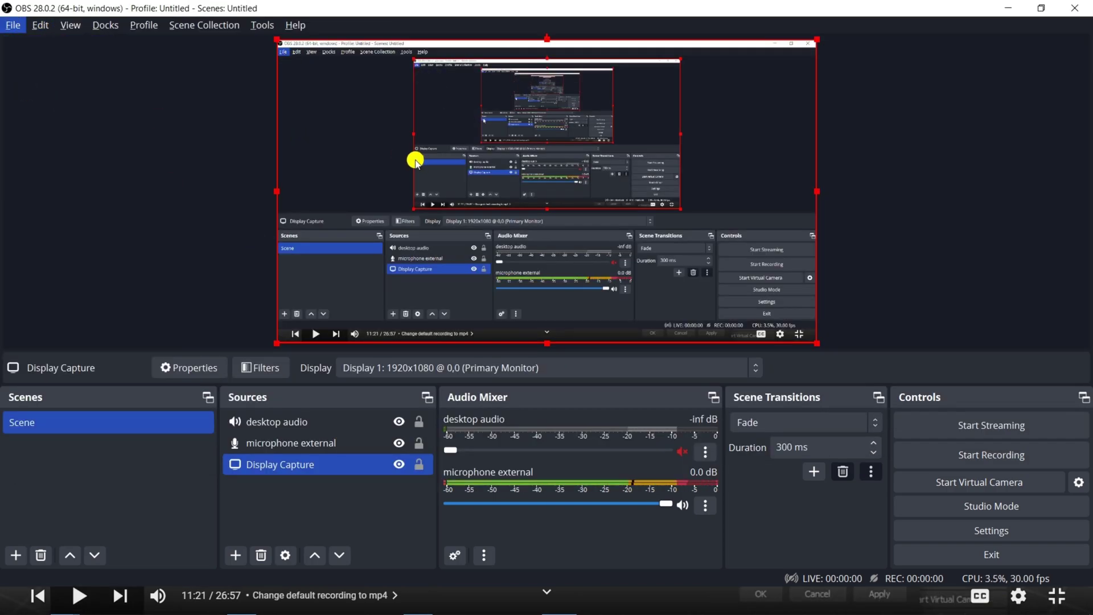
click(257, 143)
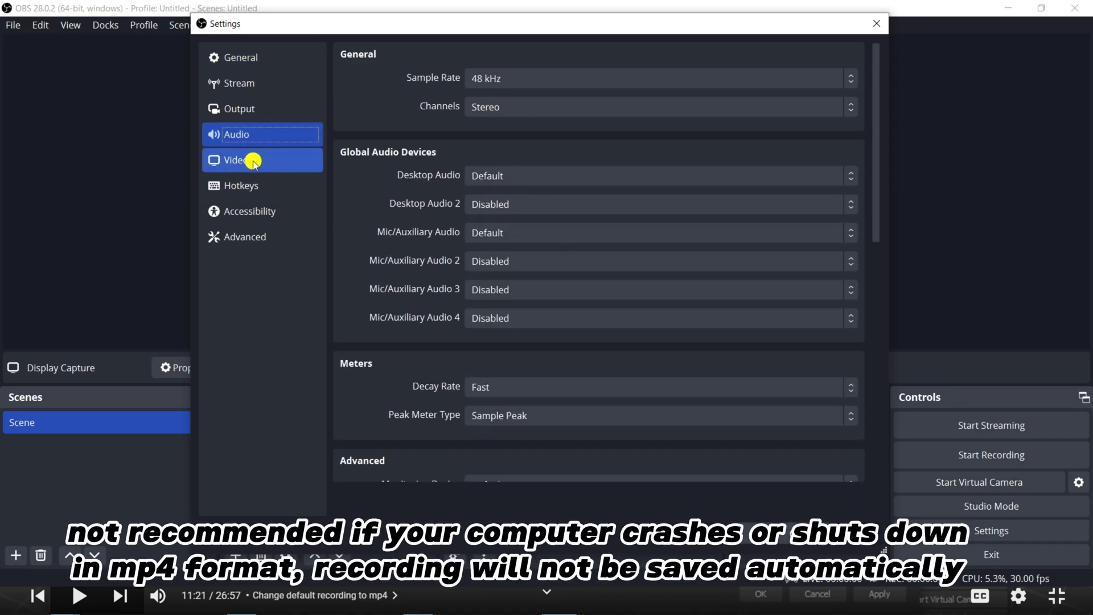
click(258, 161)
click(245, 109)
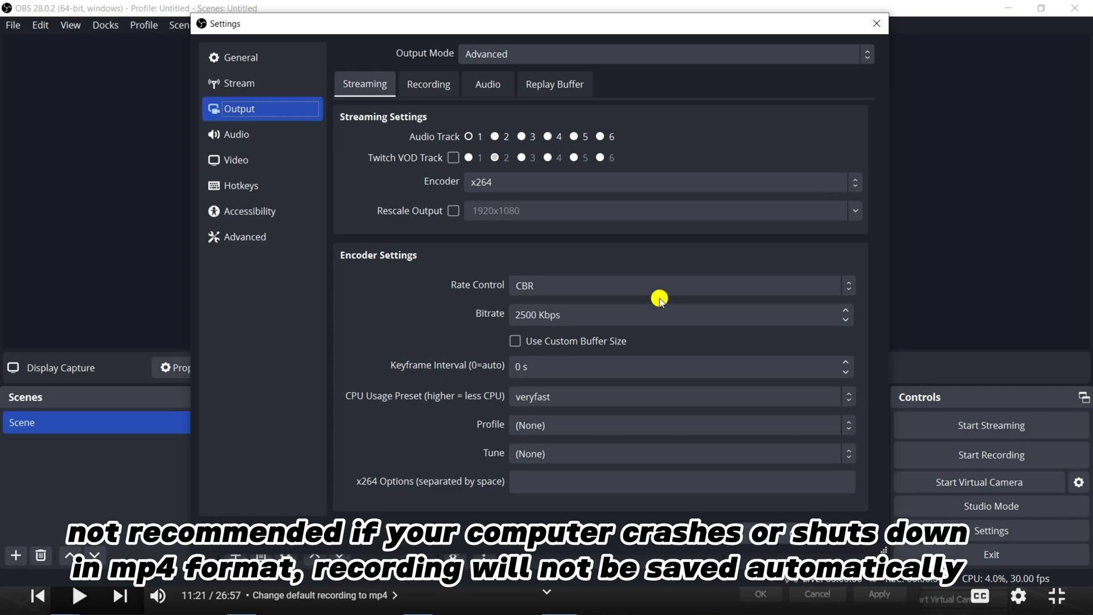
click(429, 84)
click(512, 220)
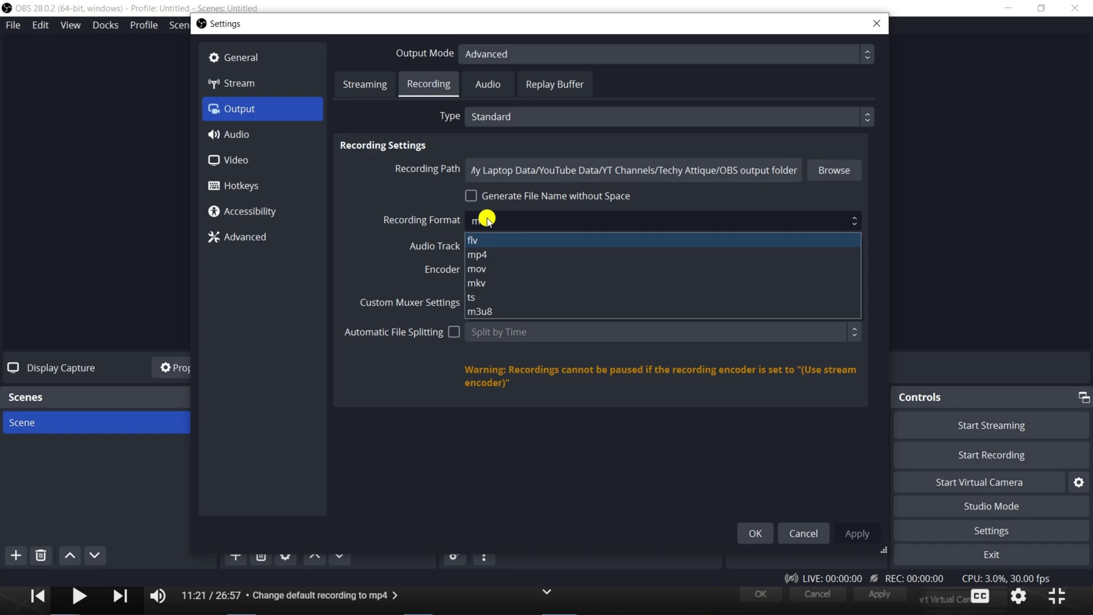
click(351, 259)
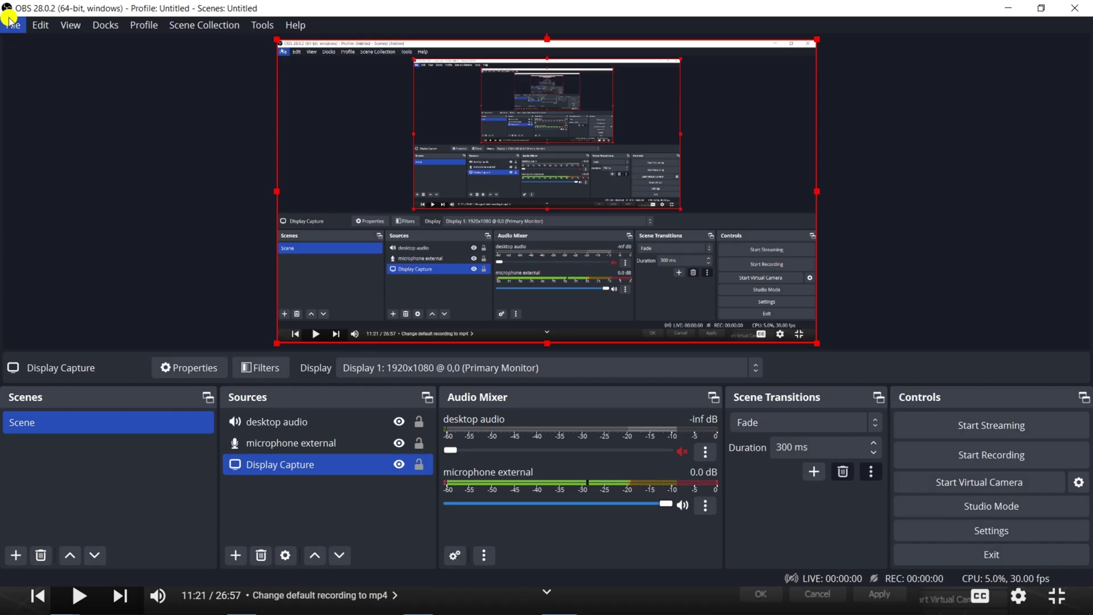
click(13, 25)
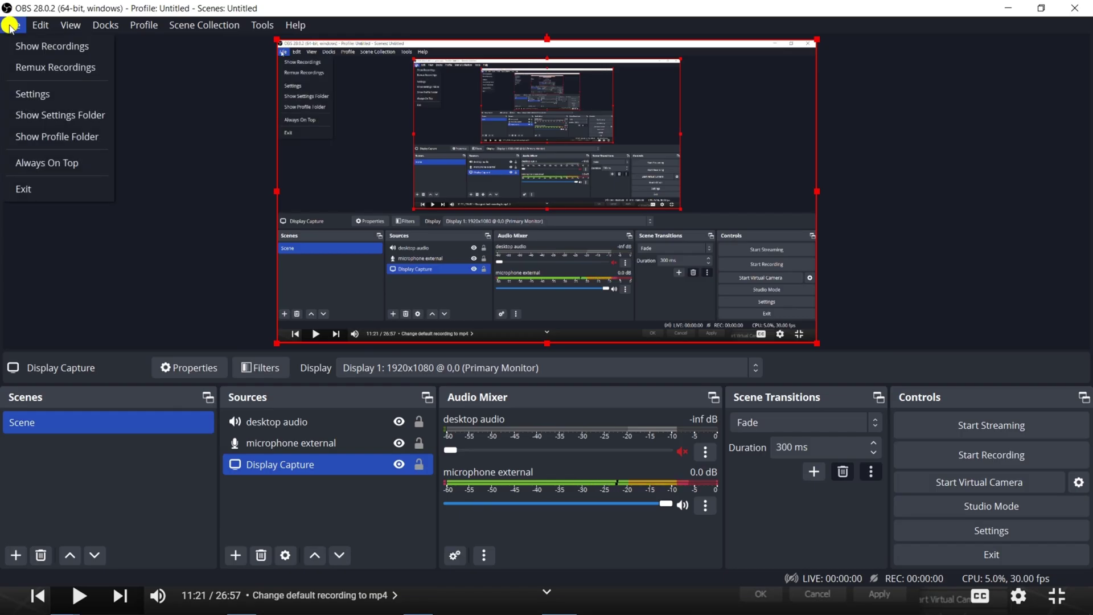
click(44, 73)
key(Escape)
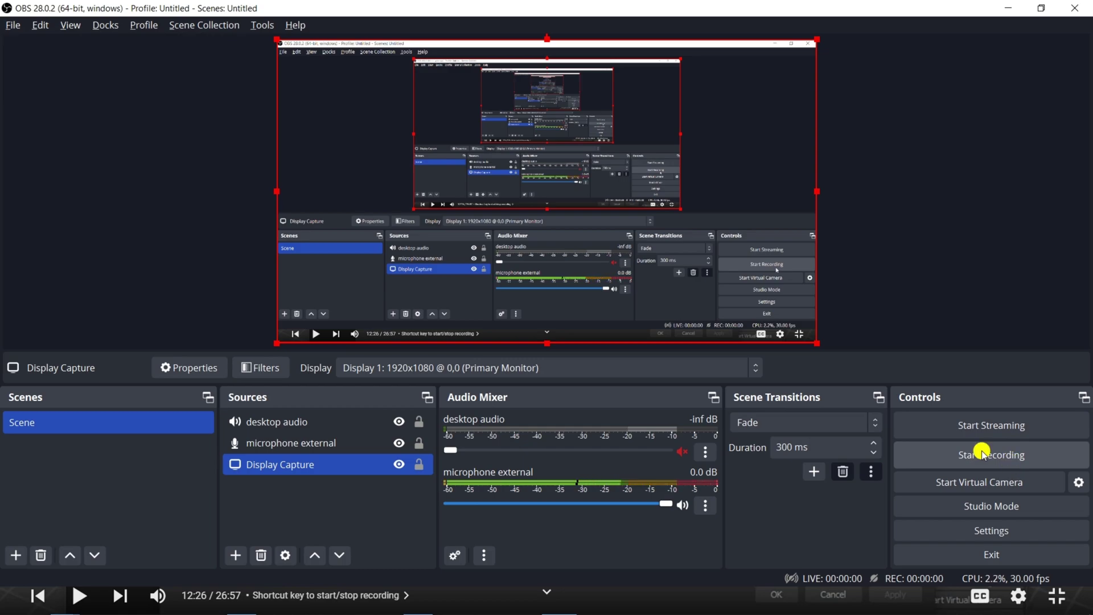
Set the hotkey for both Start Recording and Stop Recording to 1 in the OBS settings
click(12, 25)
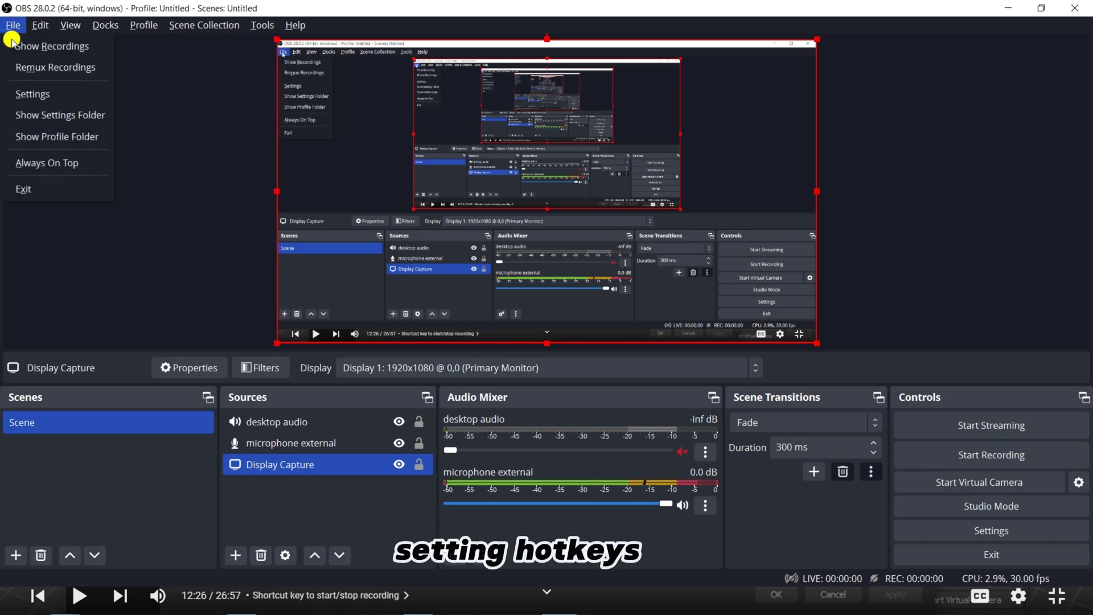
click(23, 95)
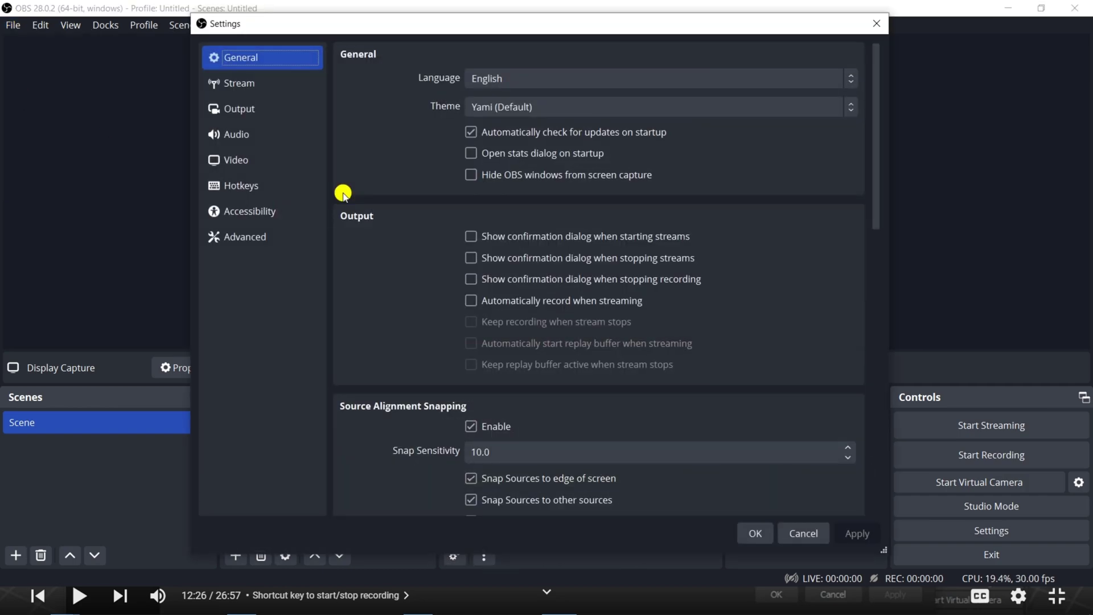
click(265, 185)
scroll(632, 317, down, 5)
scroll(632, 317, up, 3)
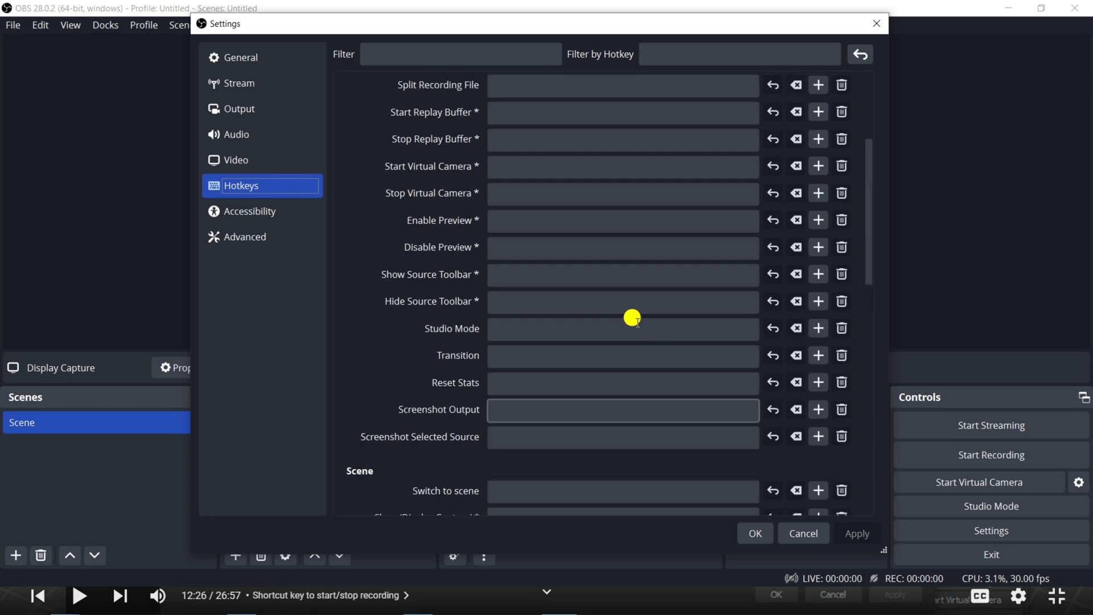
scroll(631, 317, up, 3)
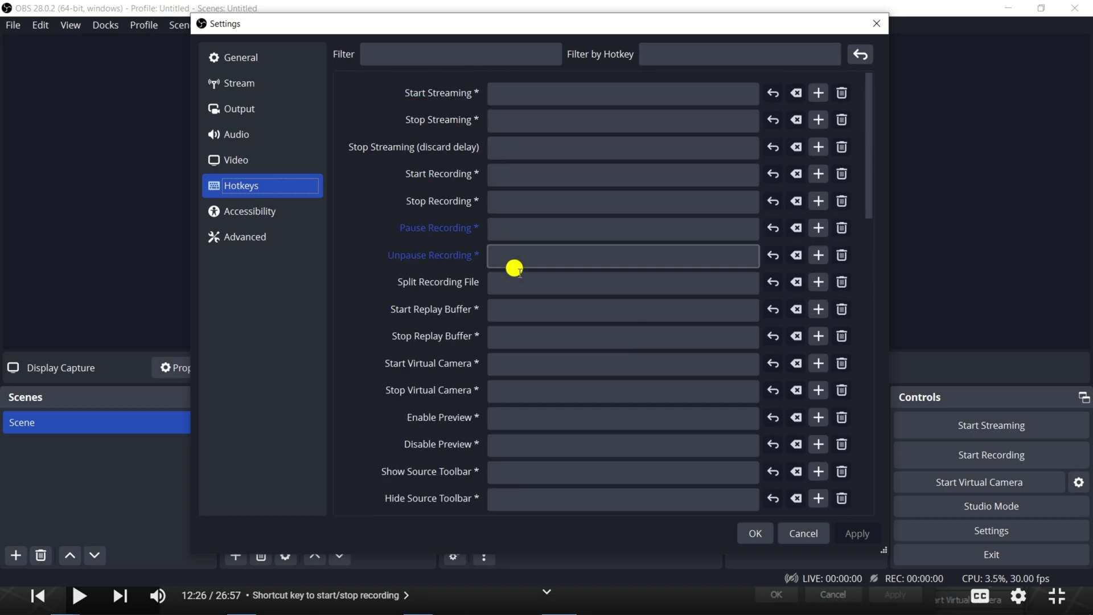
click(534, 173)
key(1)
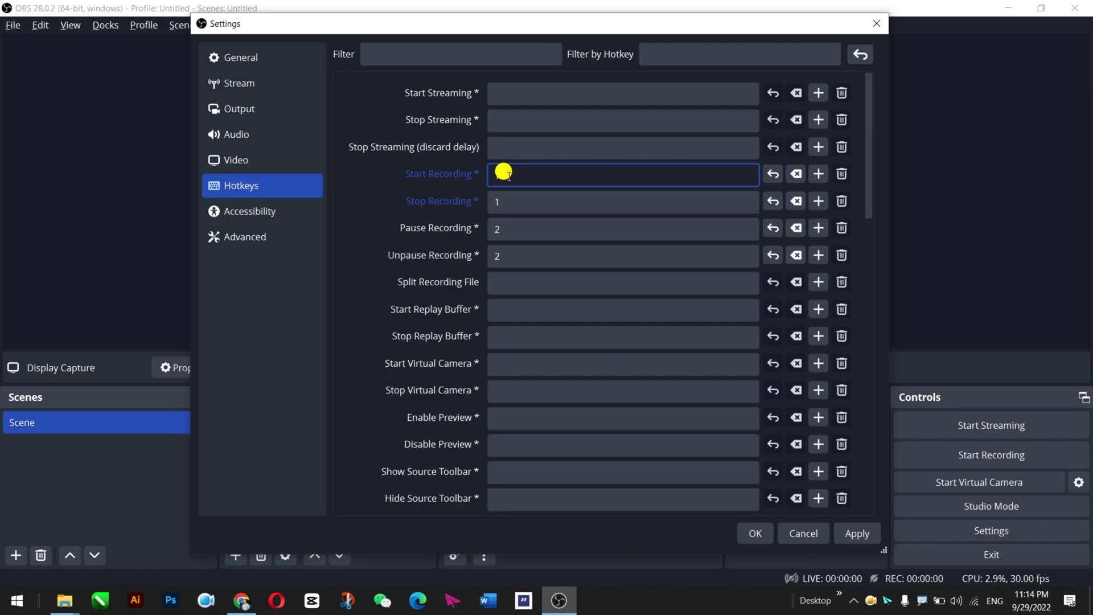
key(1)
click(504, 200)
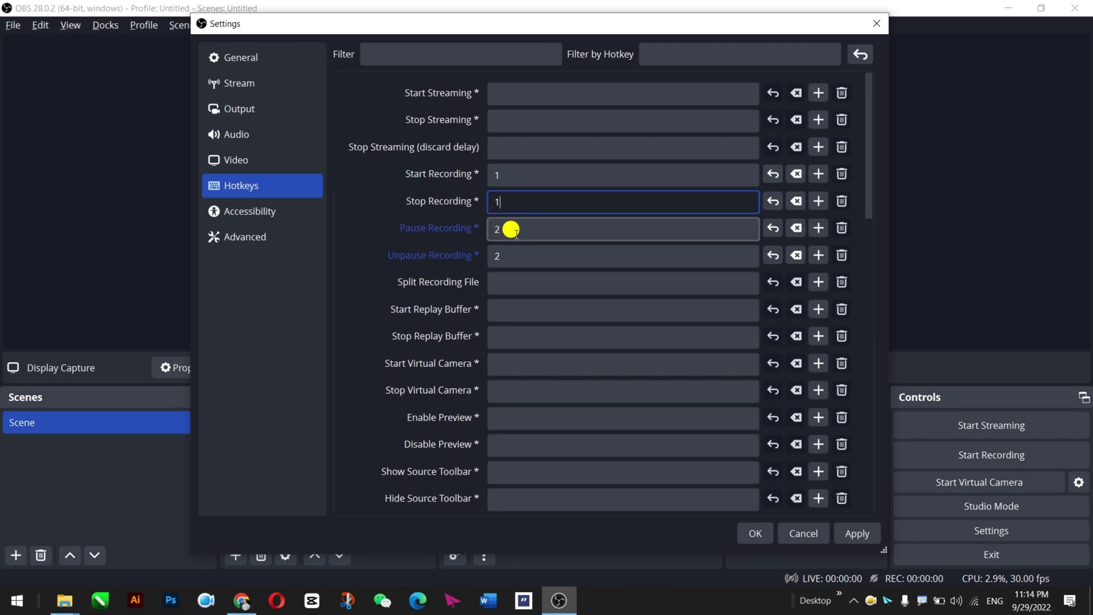
Set the hotkey for both Pause Recording and Unpause Recording to 2 and save the settings
click(509, 229)
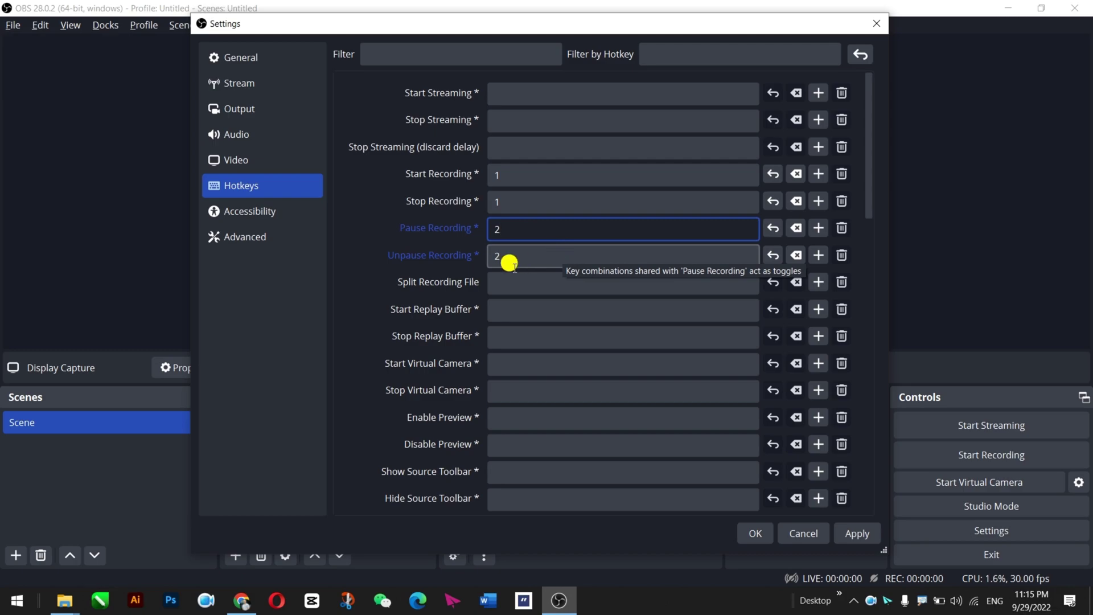
click(507, 256)
click(755, 535)
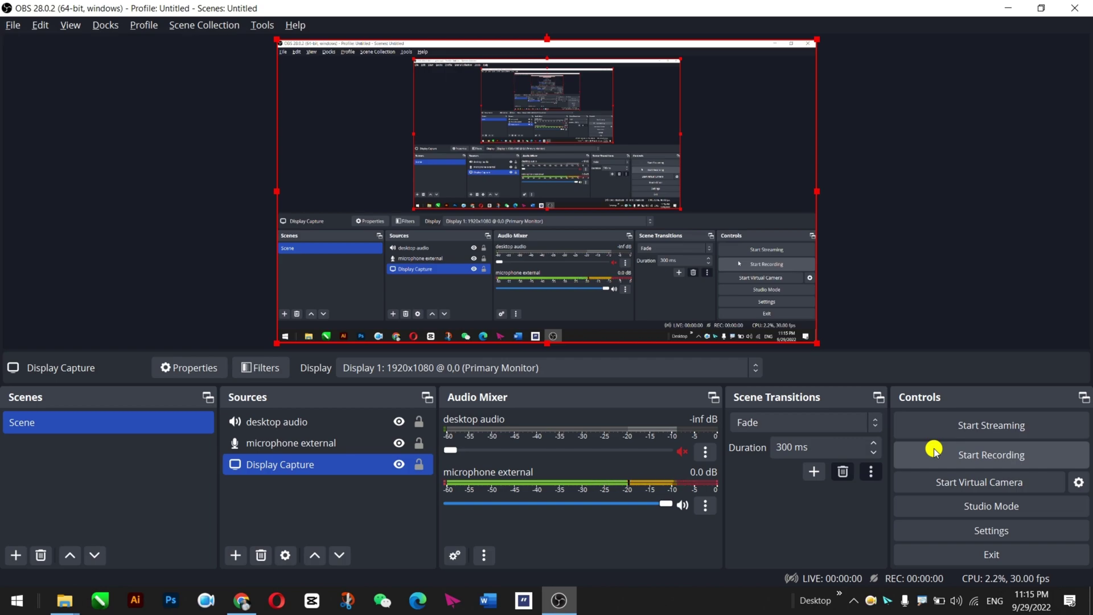
key(alt)
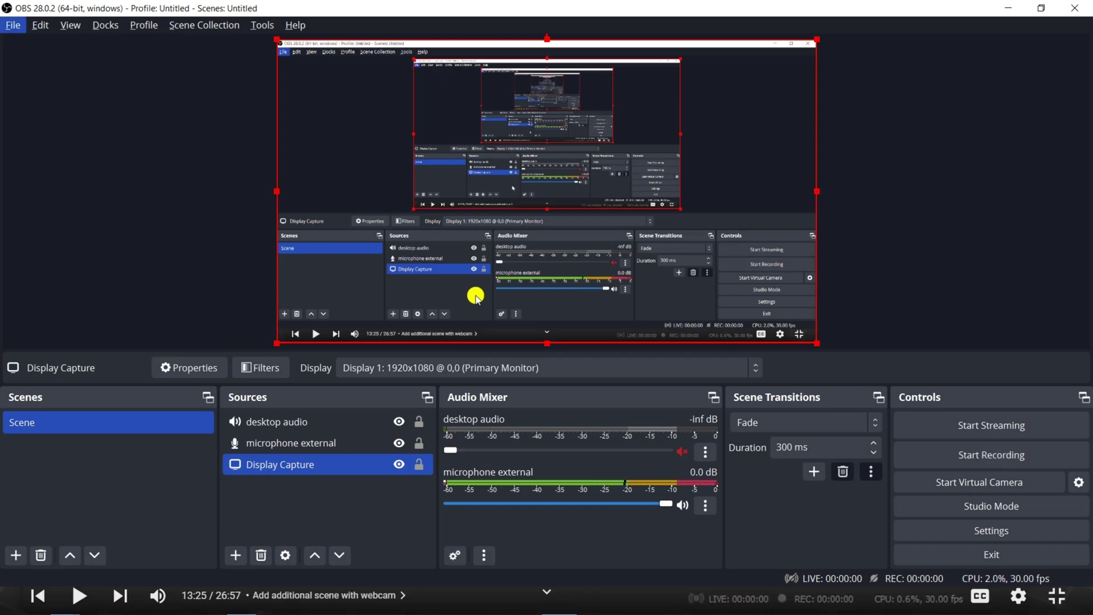
Add a new scene named "desktop capture with webcam"
right_click(58, 426)
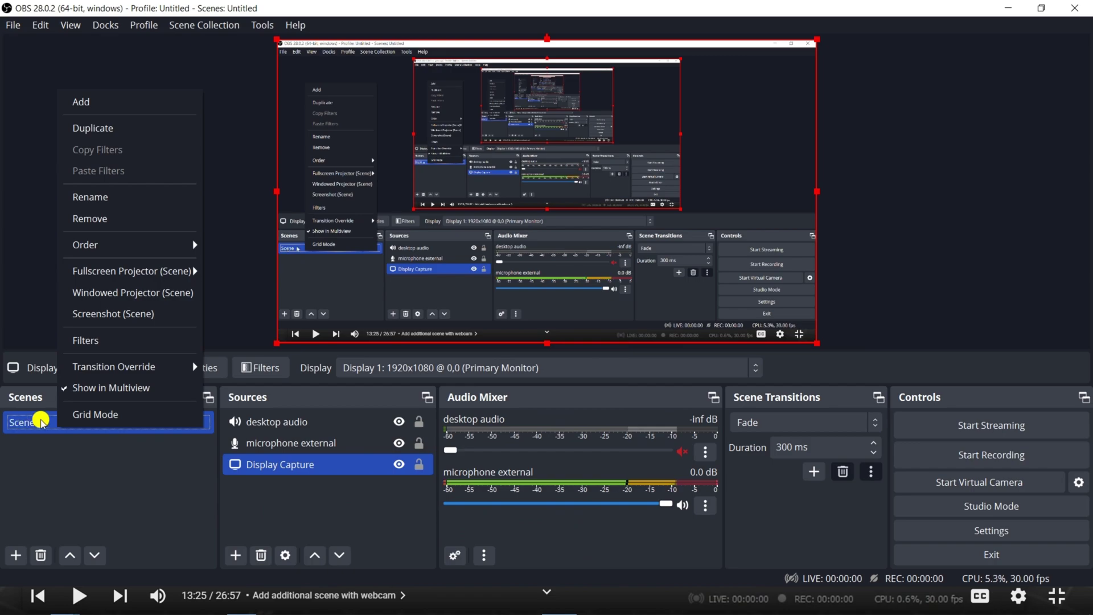
click(81, 101)
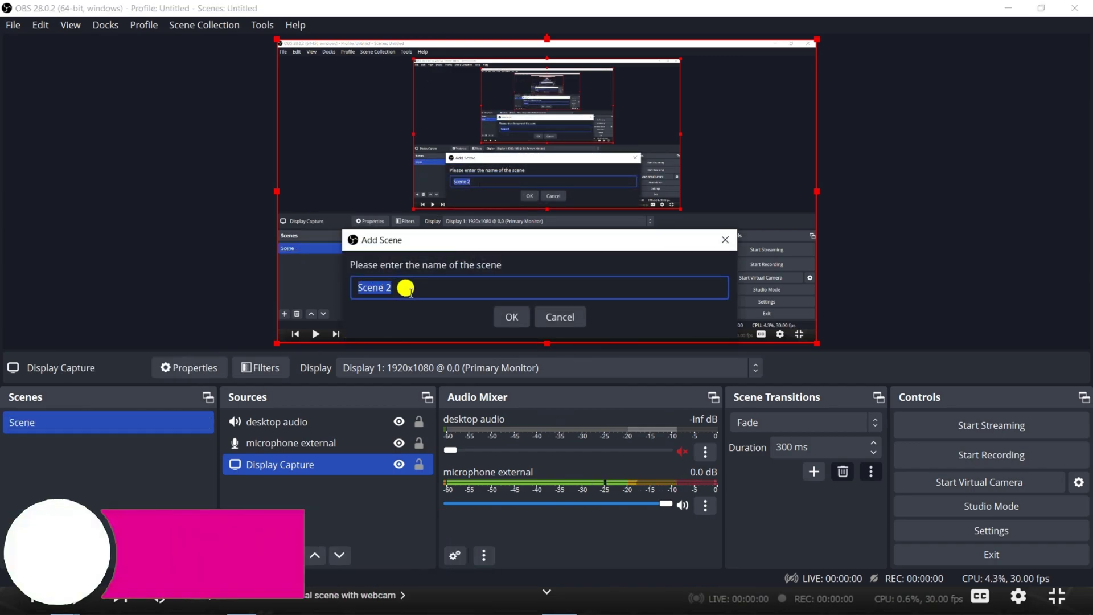
text(desktop capture )
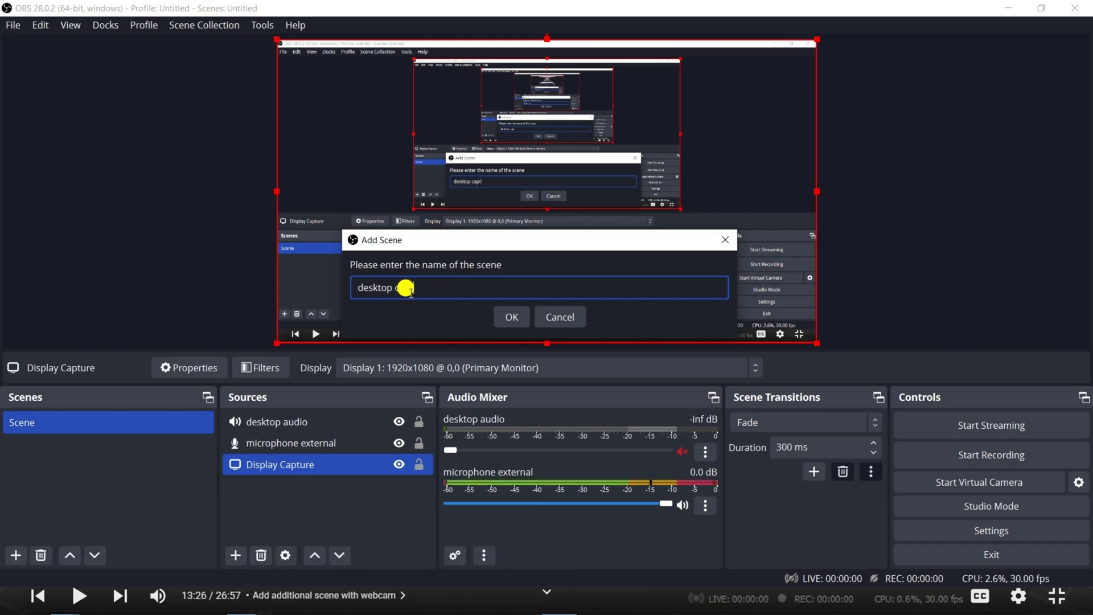
text(with webcam)
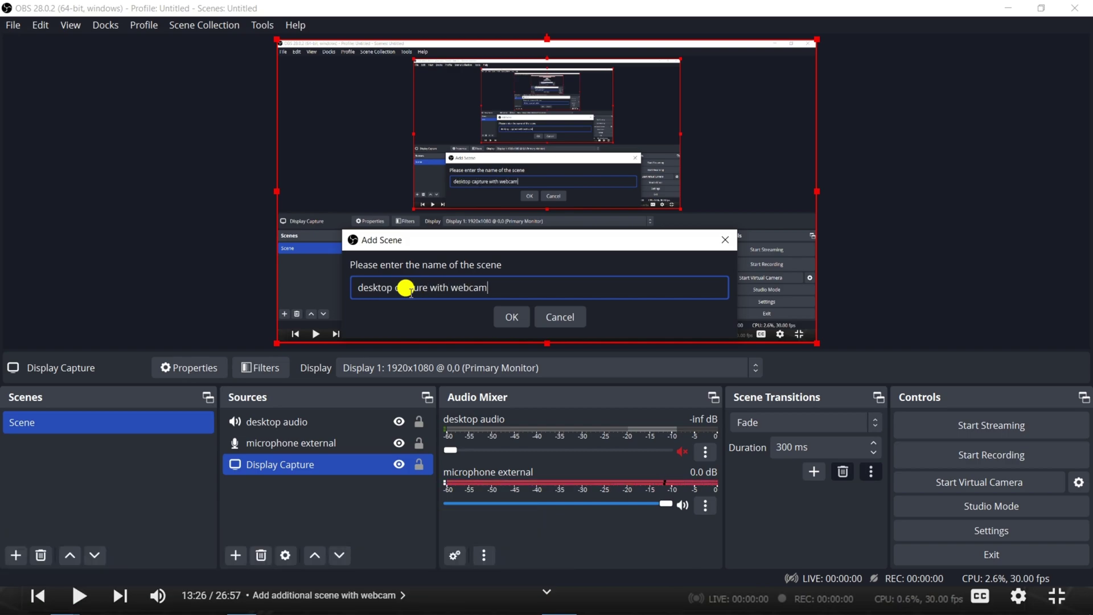
key(Return)
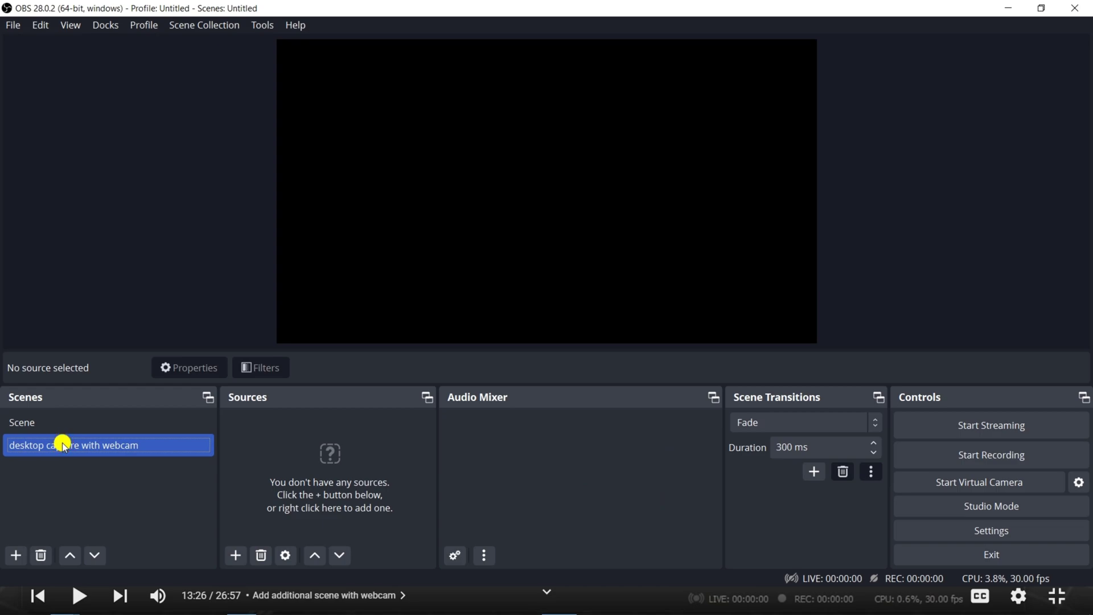
Switch back and forth between the original scene and "desktop capture with webcam", leaving the webcam scene selected
click(29, 421)
click(53, 445)
click(84, 426)
click(113, 450)
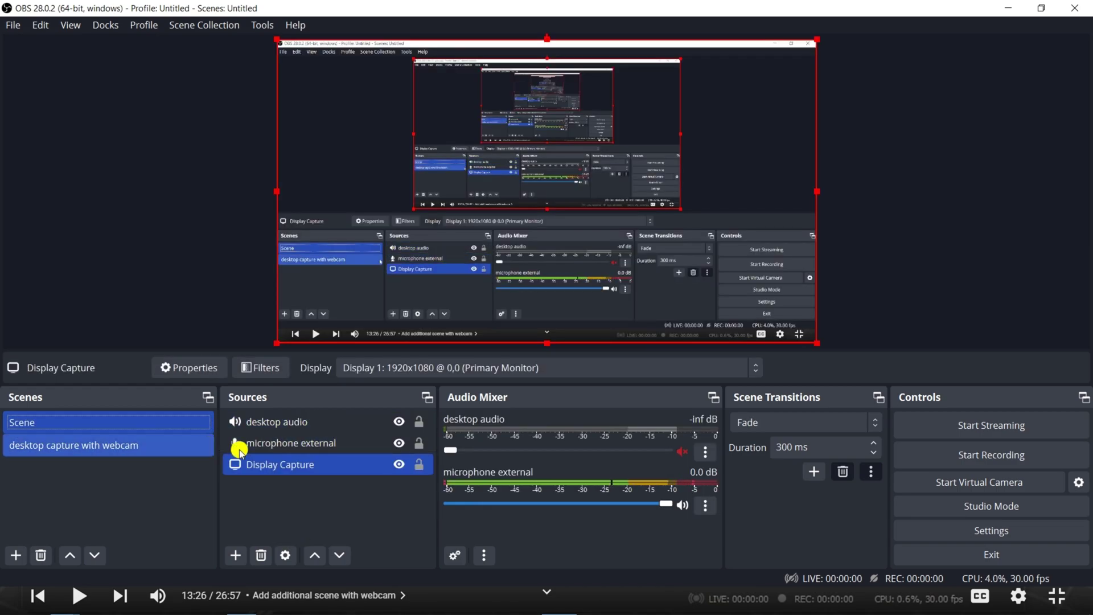
click(131, 444)
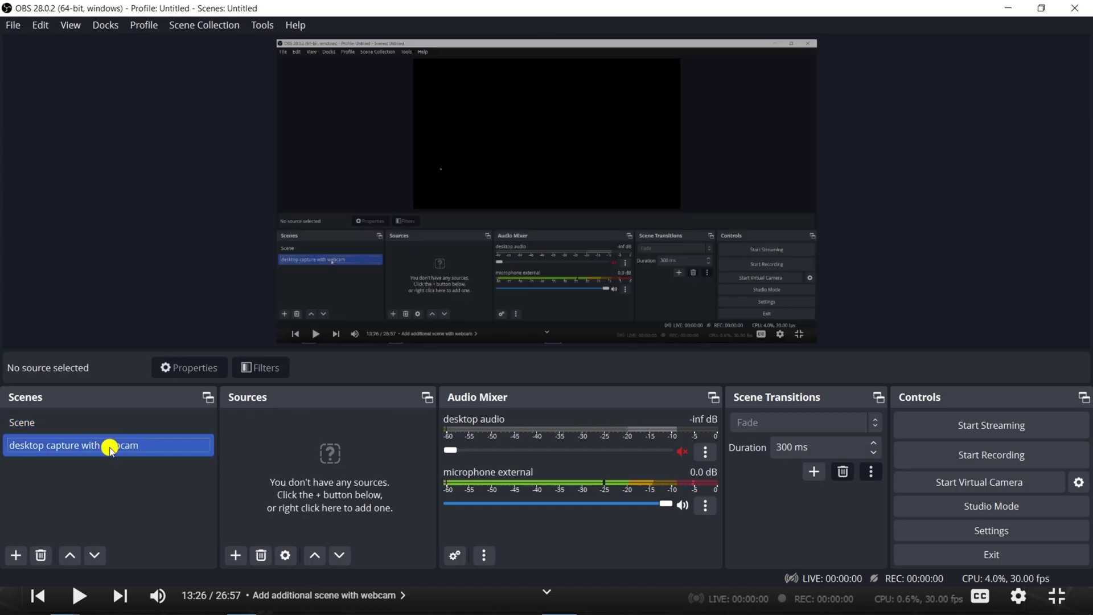
Add an audio input capture named "external mic" to the webcam scene, using the Microphone (Superlux E205U) device
click(235, 555)
click(323, 238)
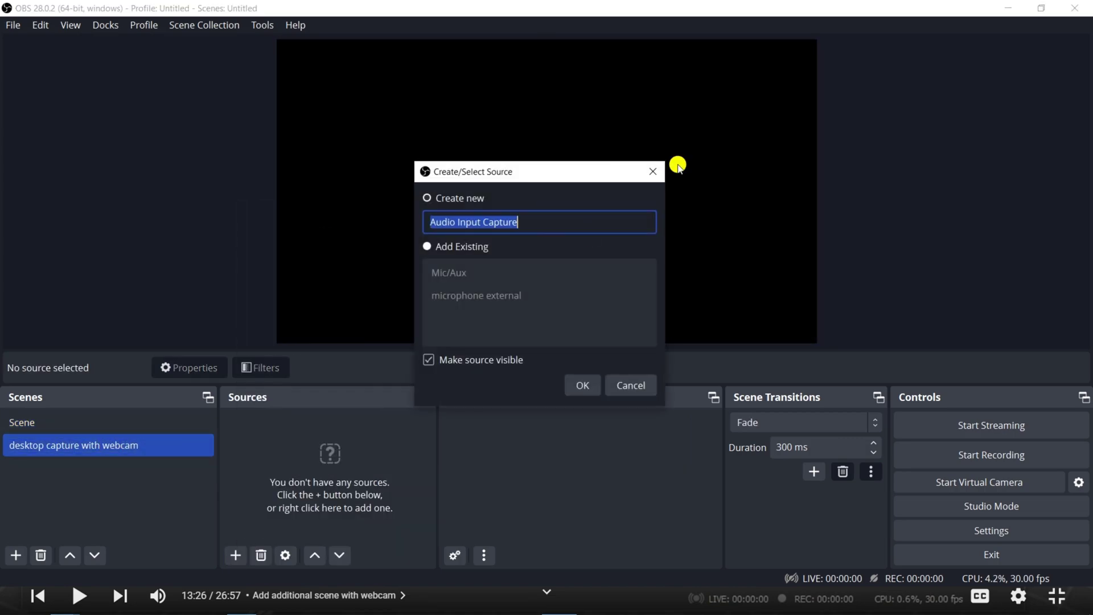
text(external mic)
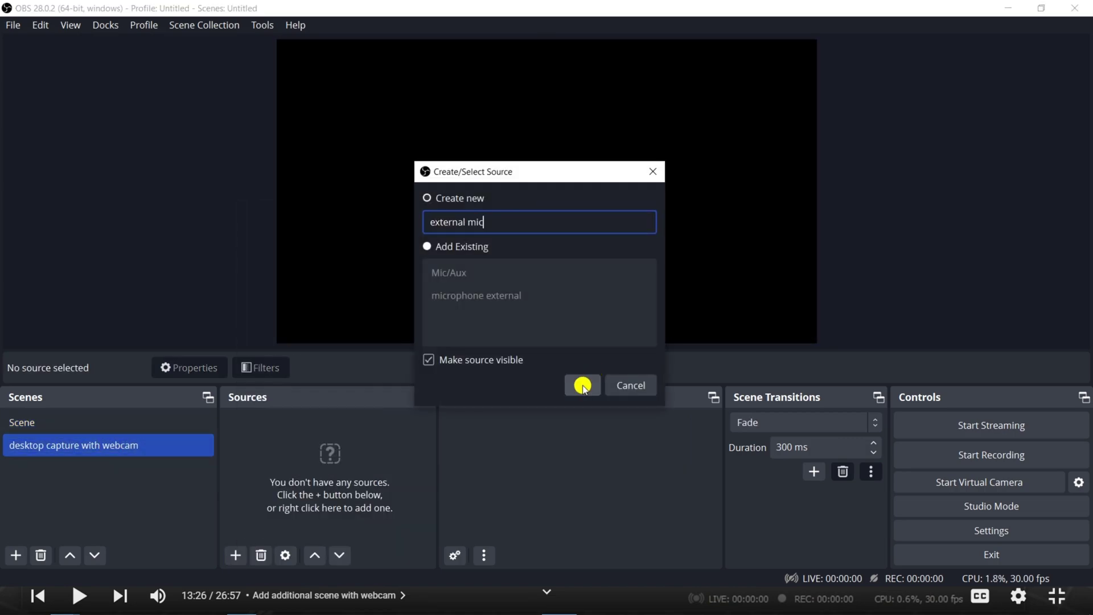
click(582, 384)
click(403, 117)
click(437, 177)
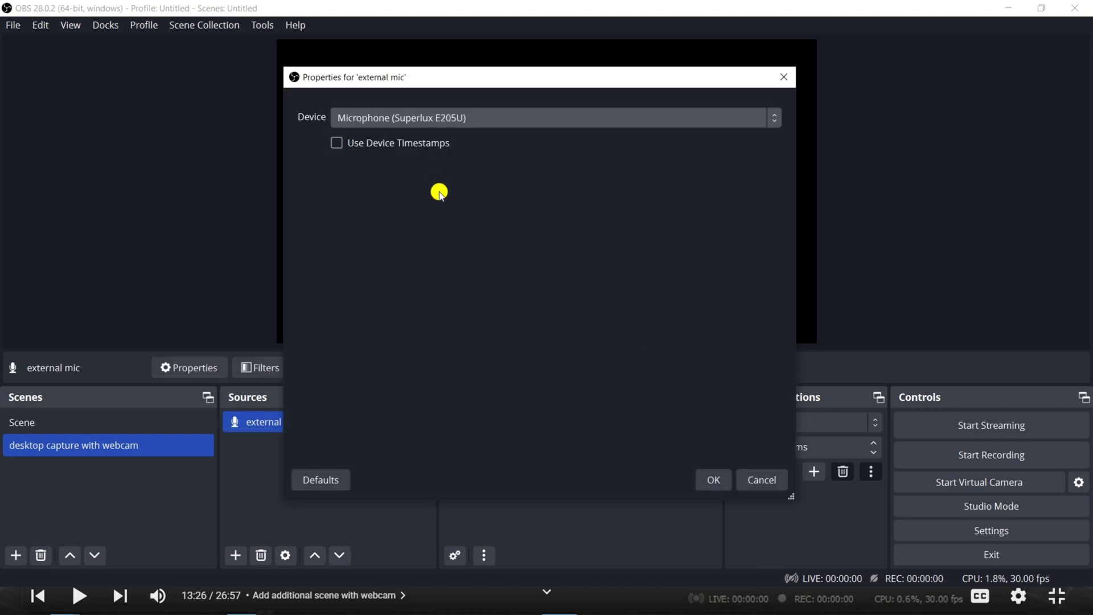
click(712, 479)
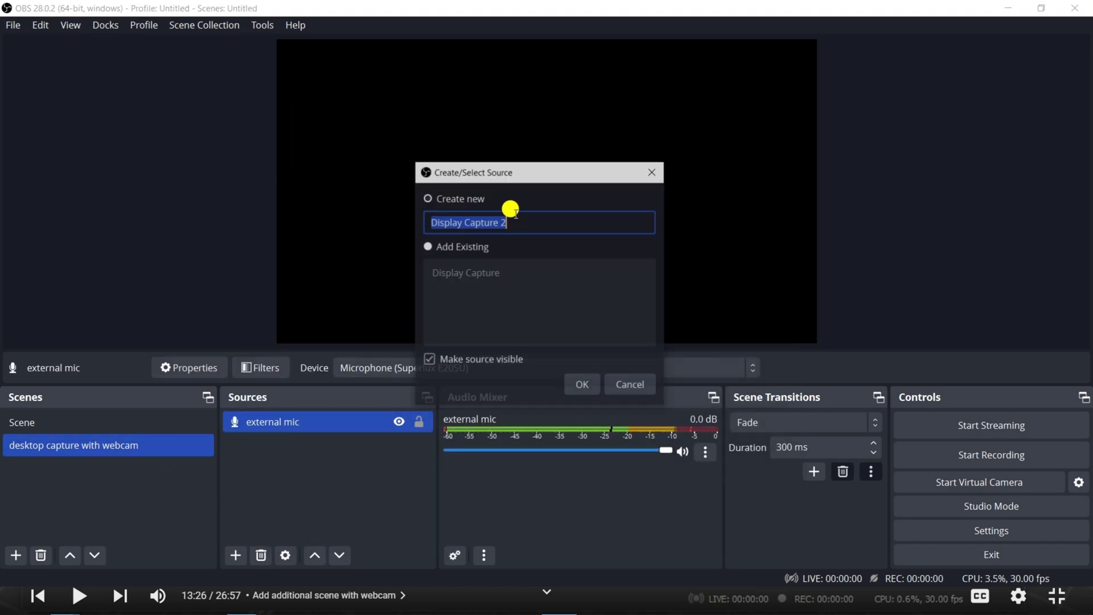
Add a new display capture source with the default name, capturing the 1920x1080 primary monitor with its cursor
click(546, 221)
click(596, 377)
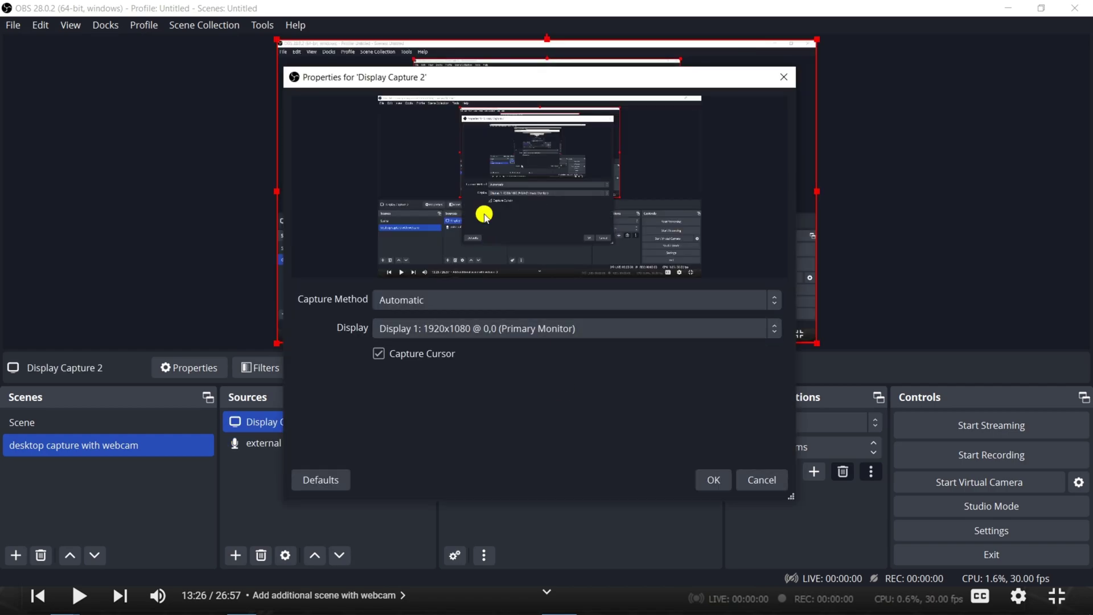
click(713, 479)
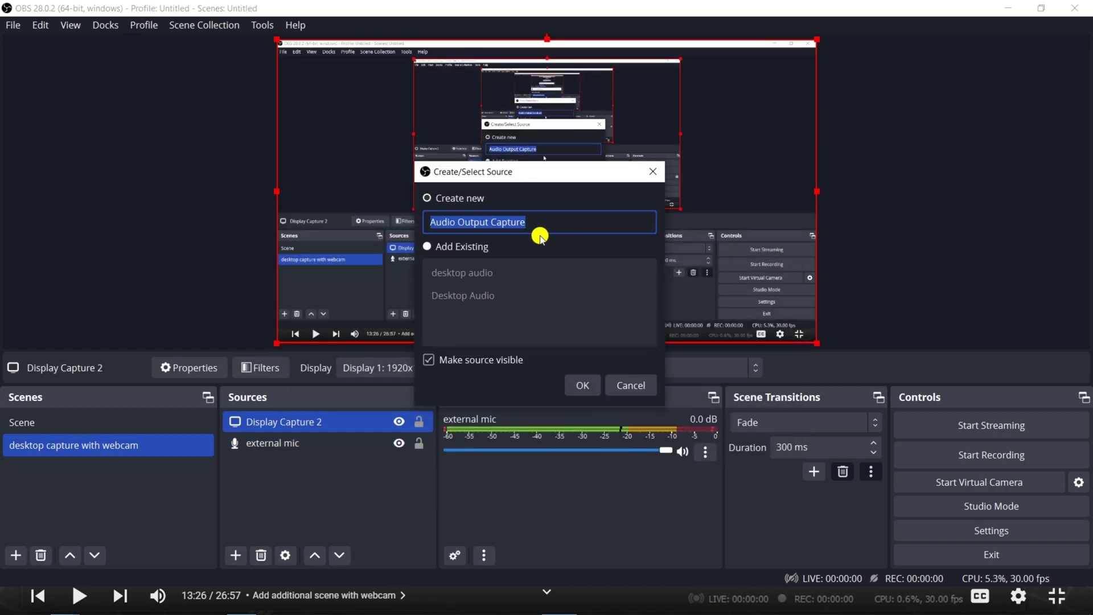
Add an audio output capture named "Internal sound" using Speakers (Conexant ISST Audio), with its volume at minimum and muted
text(Internal sound)
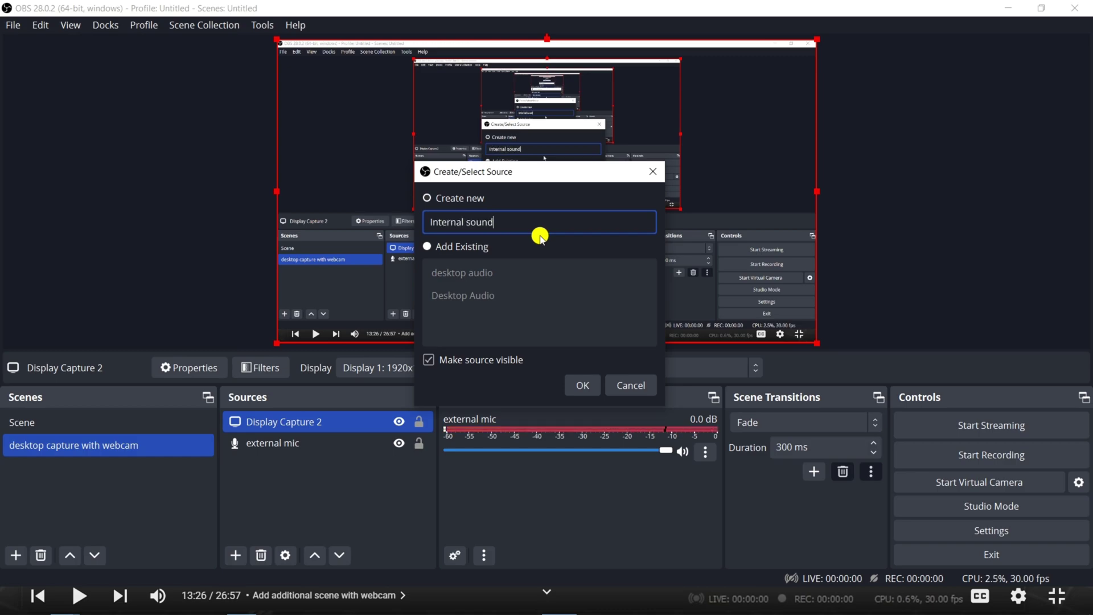
key(Return)
click(433, 117)
click(422, 151)
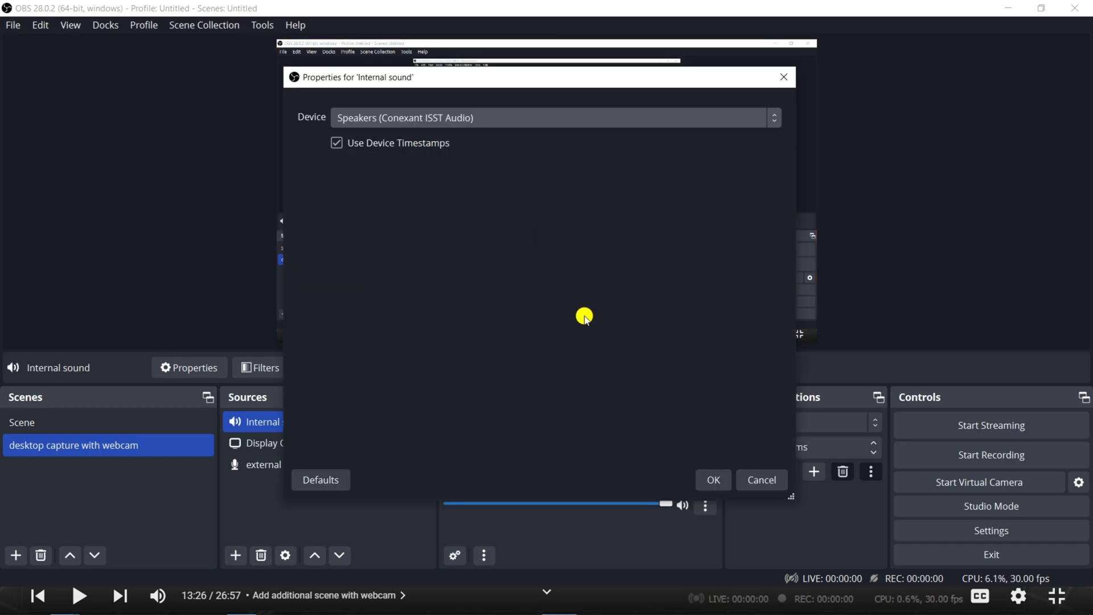
click(712, 480)
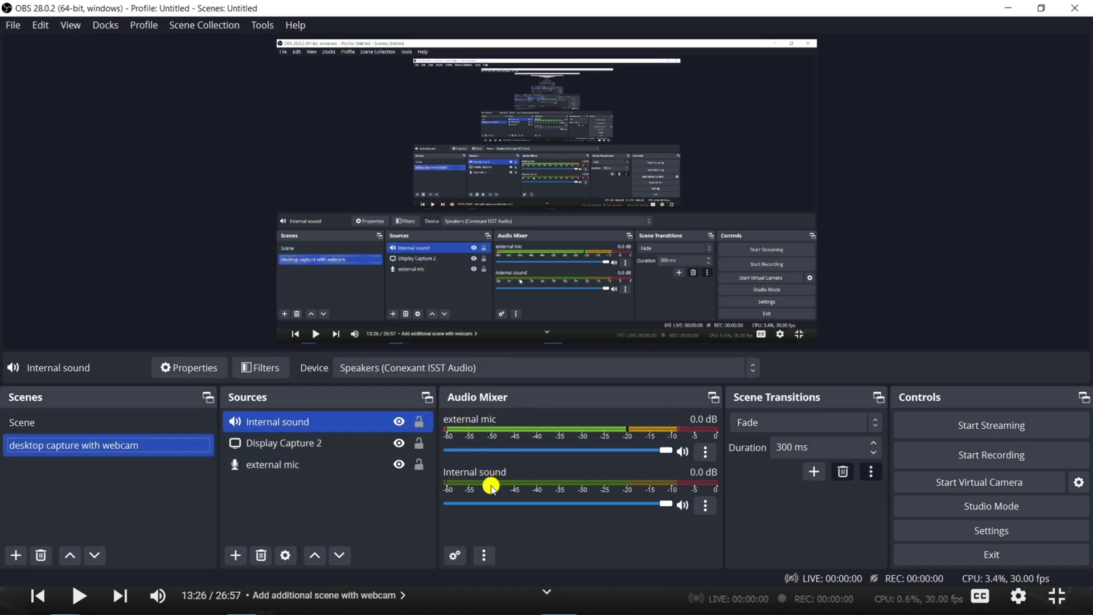
drag(660, 505, 387, 507)
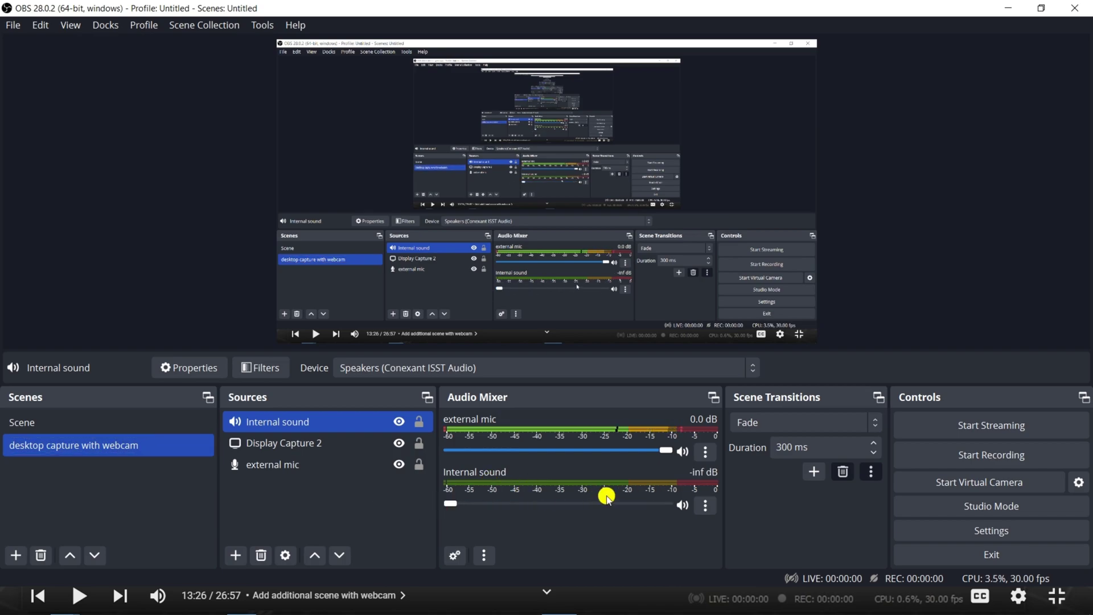
click(682, 505)
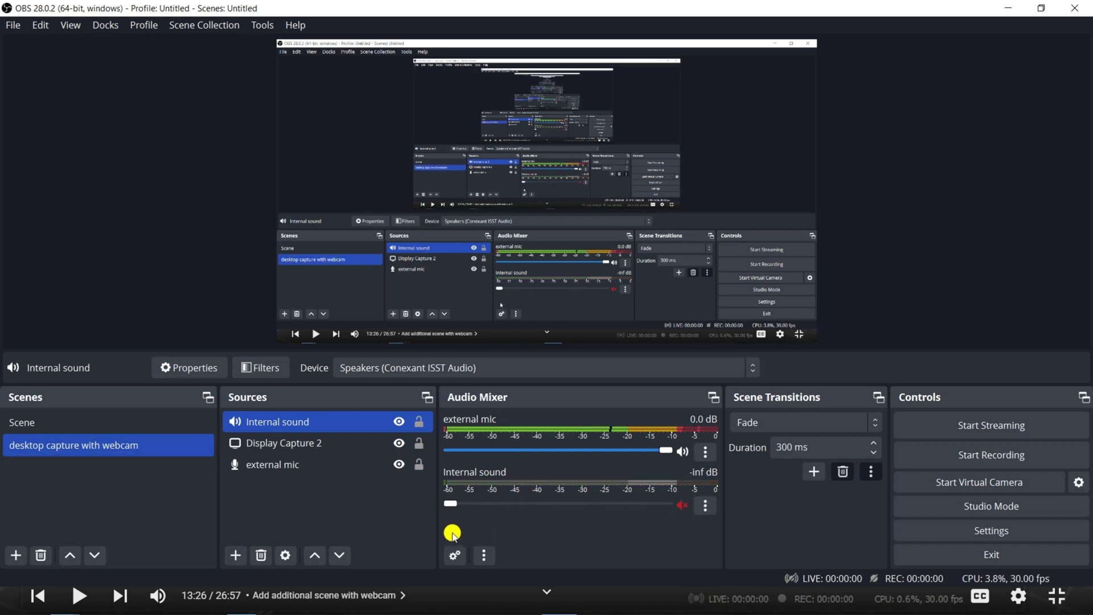
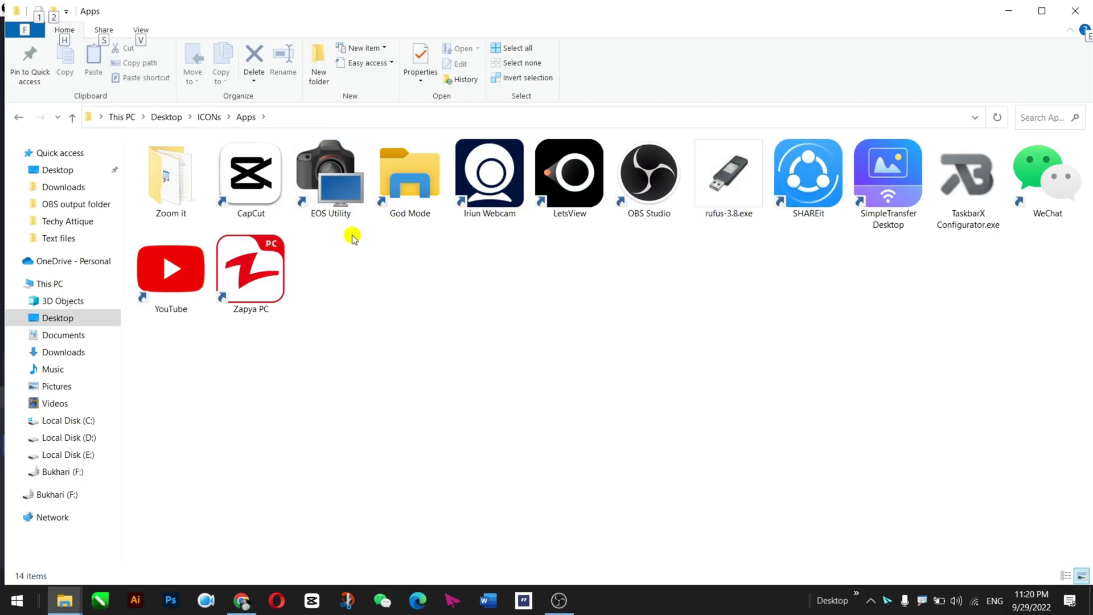
Launch Iriun Webcam and set the iPhone Cam source's device to Iriun Webcam
double_click(476, 195)
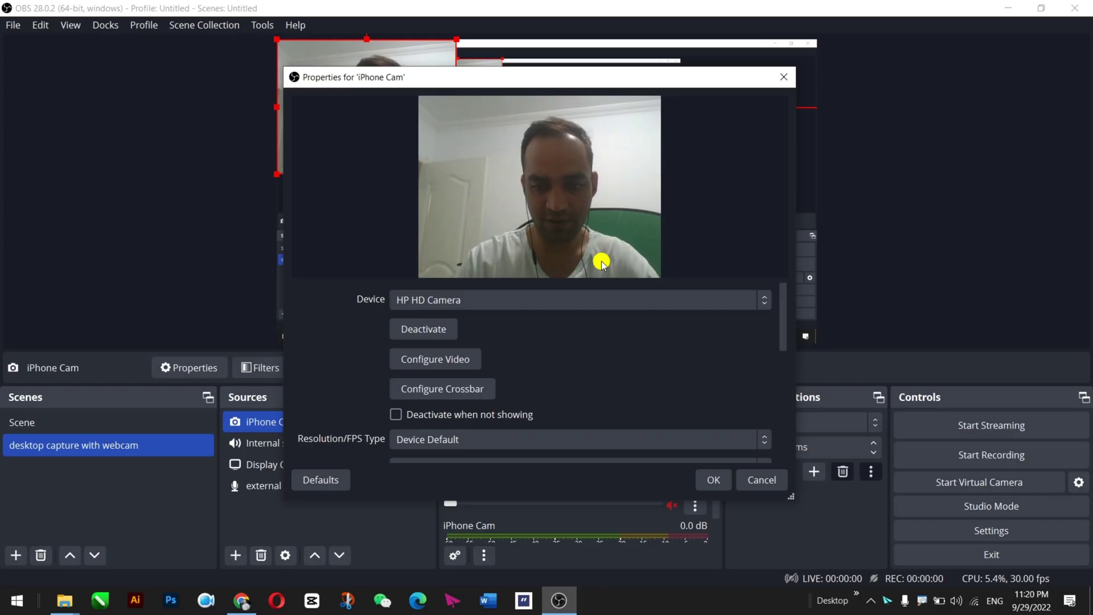
click(551, 298)
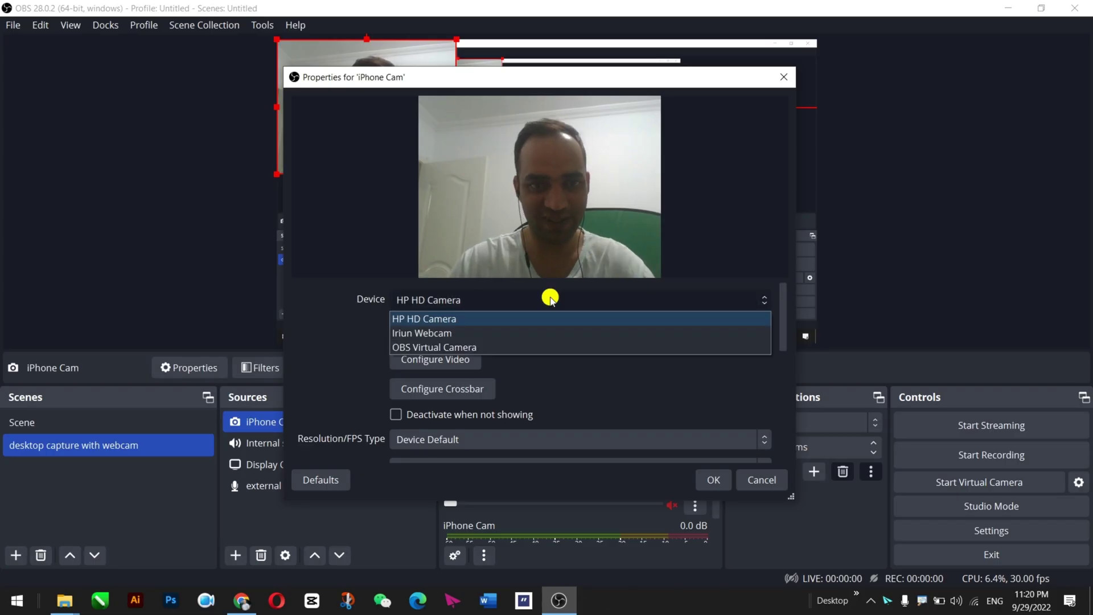
click(437, 334)
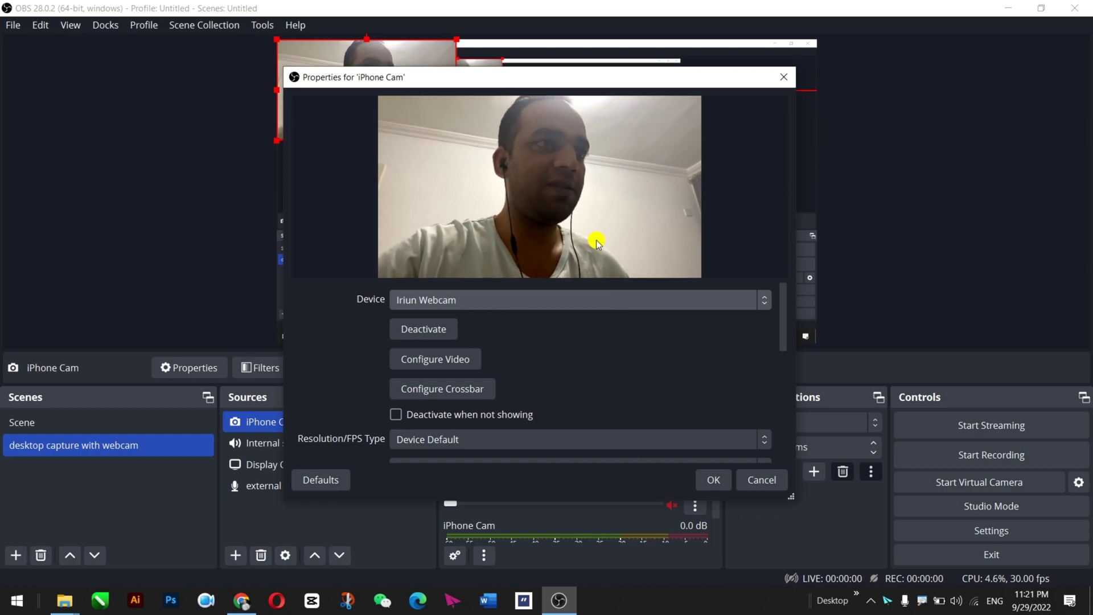
click(718, 481)
Place the iPhone Cam image in the canvas's lower-right corner and shrink it to about 491 by 276 px
drag(375, 69, 725, 258)
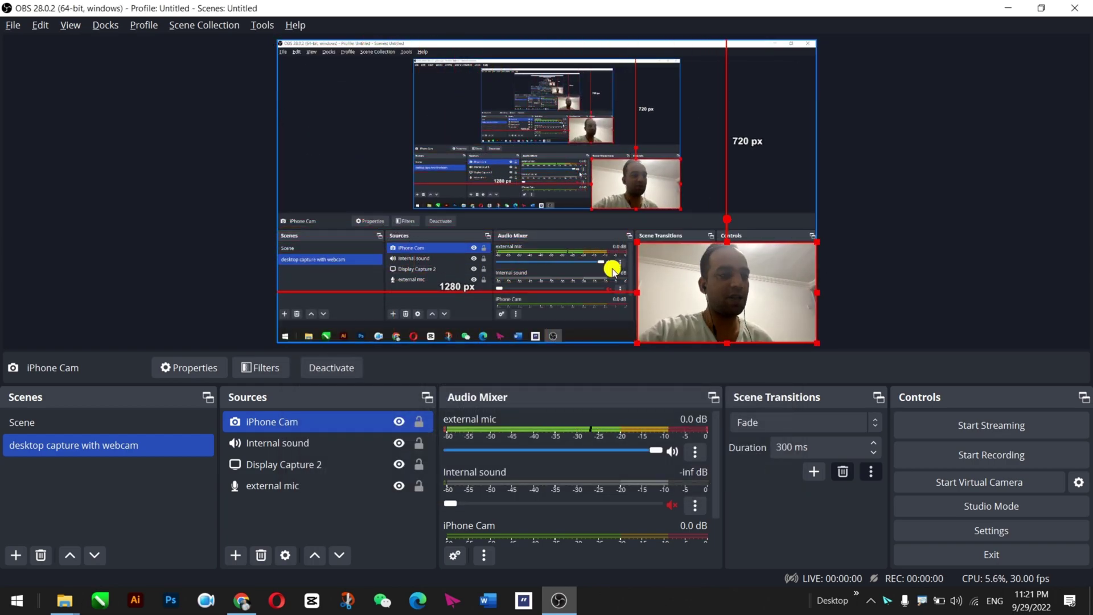
key(alt)
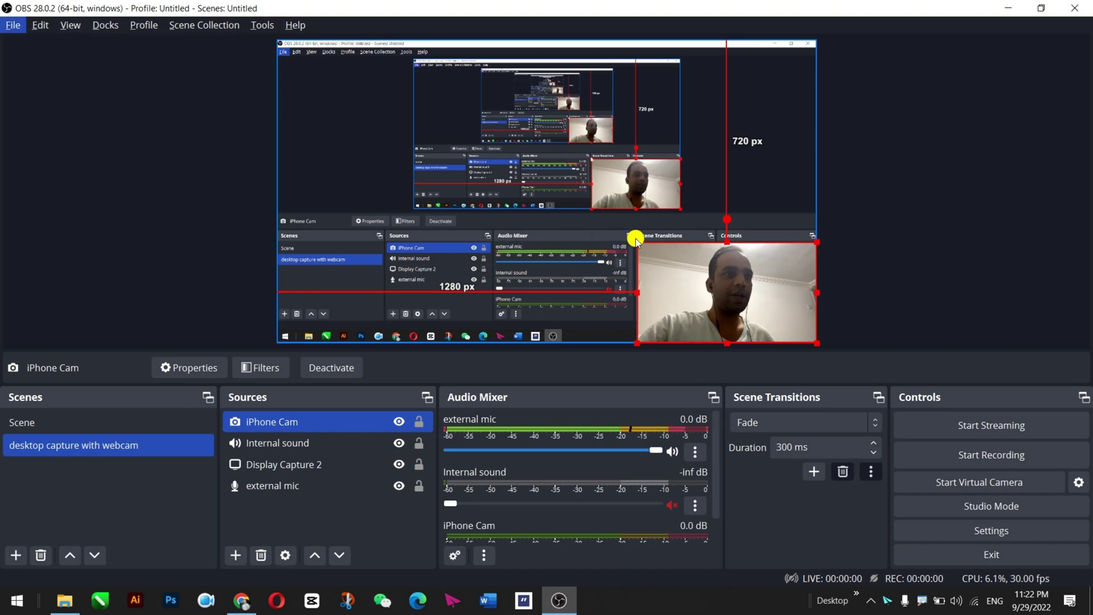
drag(636, 238, 677, 294)
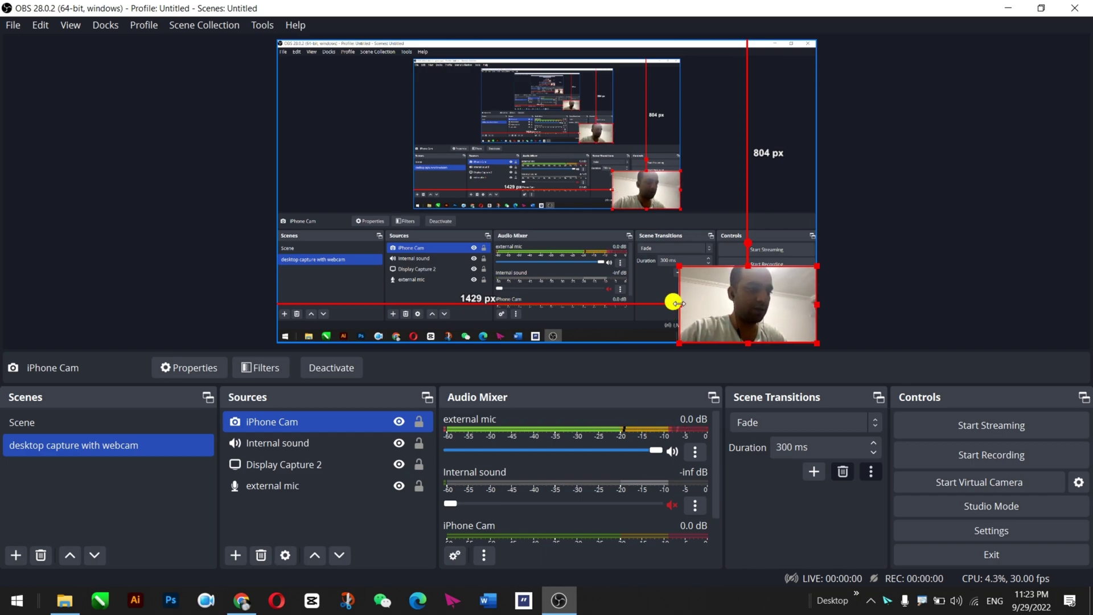
Crop both sides of the iPhone Cam image and place it about 39 px from the canvas's right edge
drag(674, 303, 716, 307)
drag(816, 300, 804, 300)
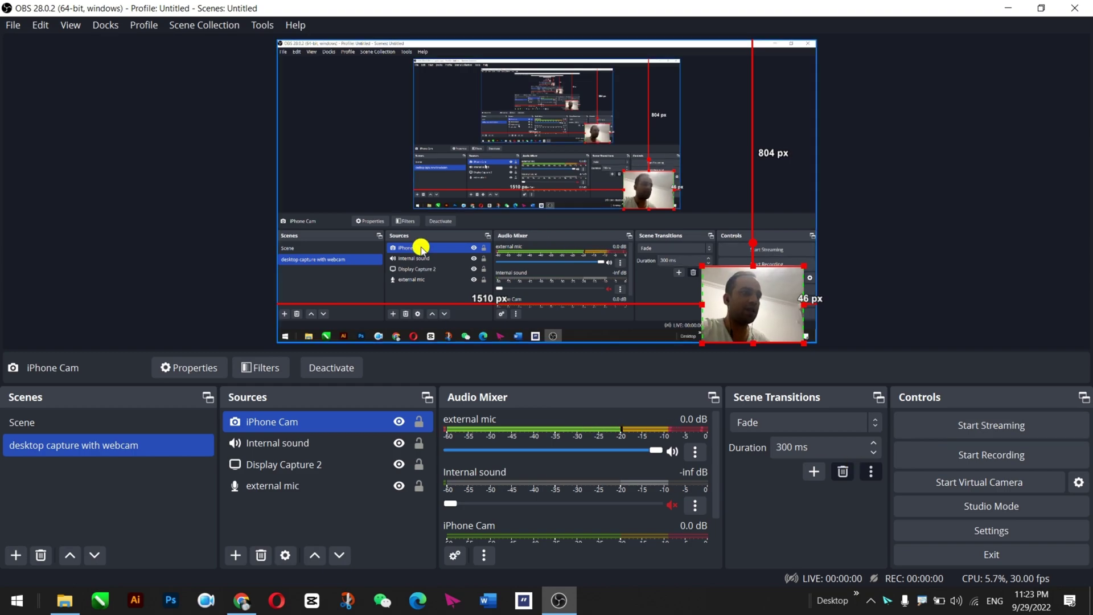
click(458, 149)
mouse_move(465, 152)
mouse_down()
mouse_move(460, 162)
mouse_move(455, 130)
mouse_move(465, 149)
mouse_up()
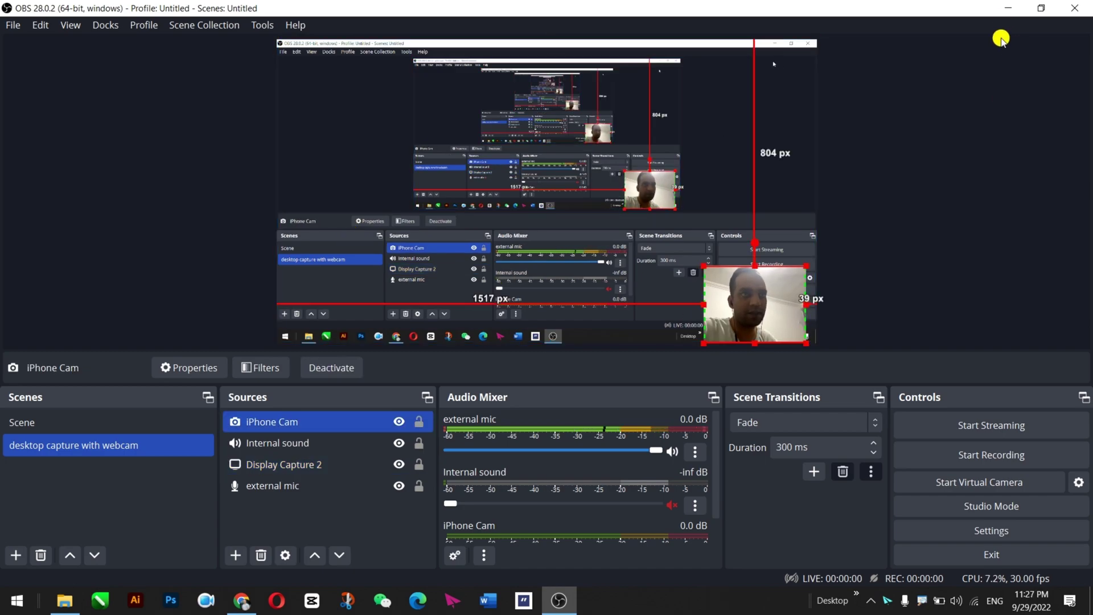
Add "A tech logo,circuit logo.png" from the Techy Attique Related folder to the scene as an image source
click(1006, 12)
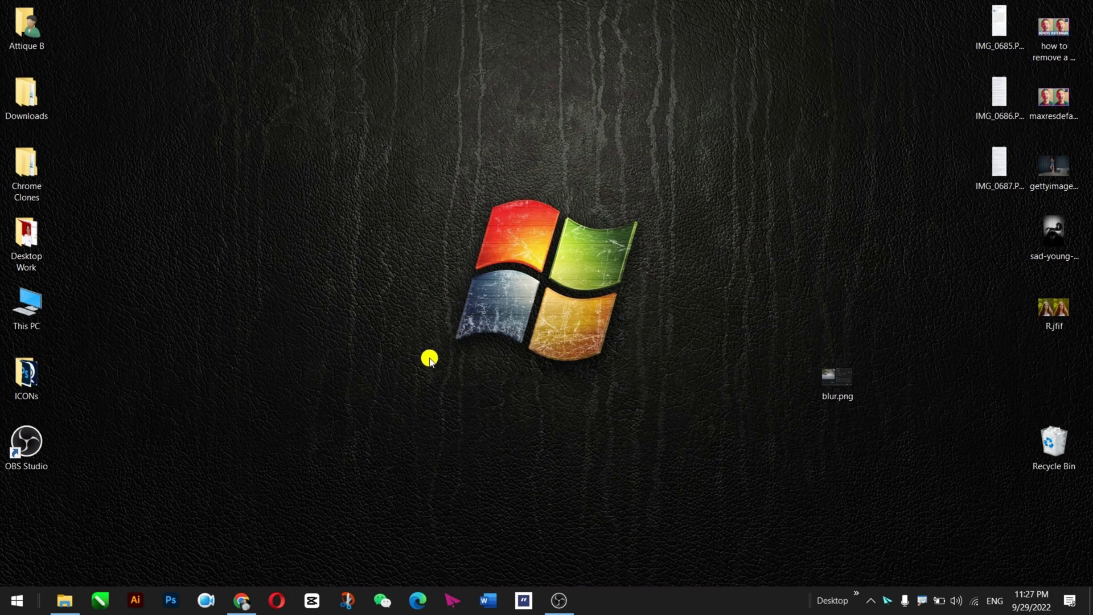
key(alt+Tab)
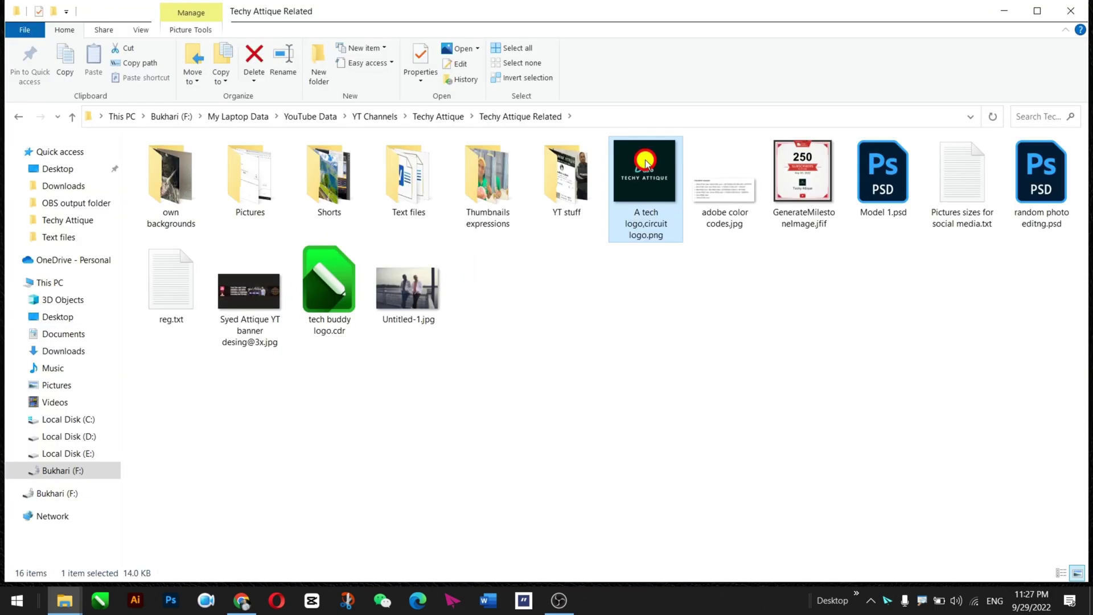
drag(645, 171, 575, 275)
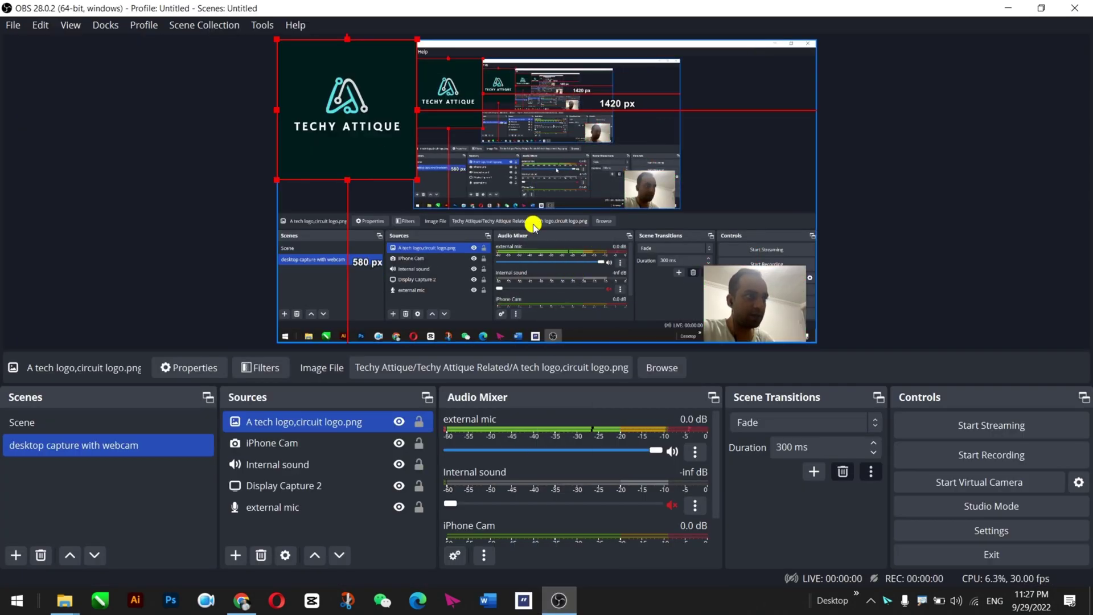
Shrink the logo to about 97 px square and place it in the lower-left corner of the webcam image
drag(345, 98, 745, 183)
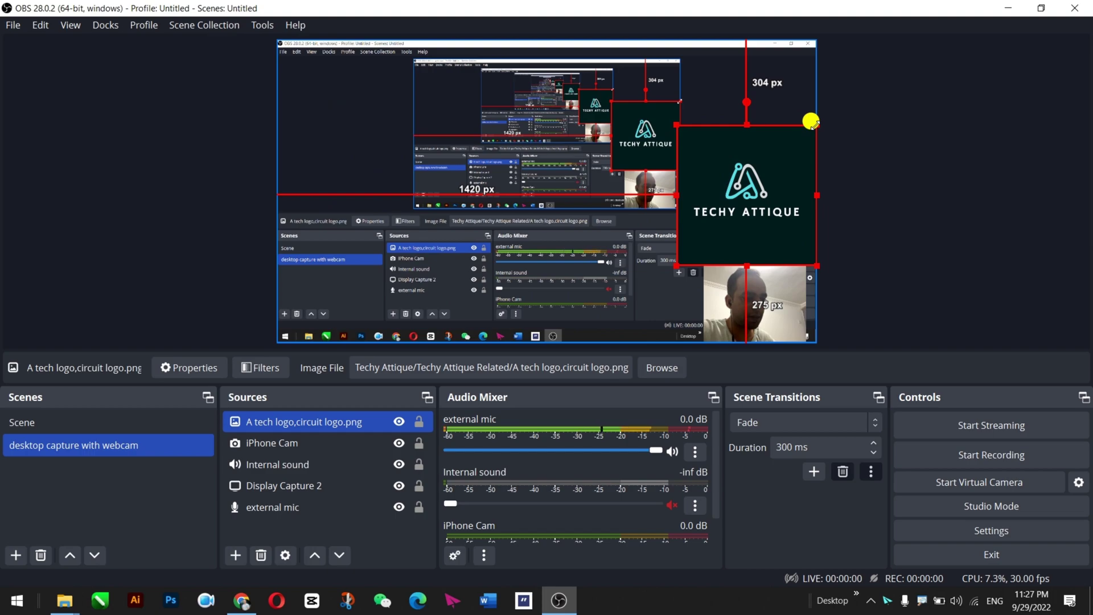
drag(810, 121, 712, 323)
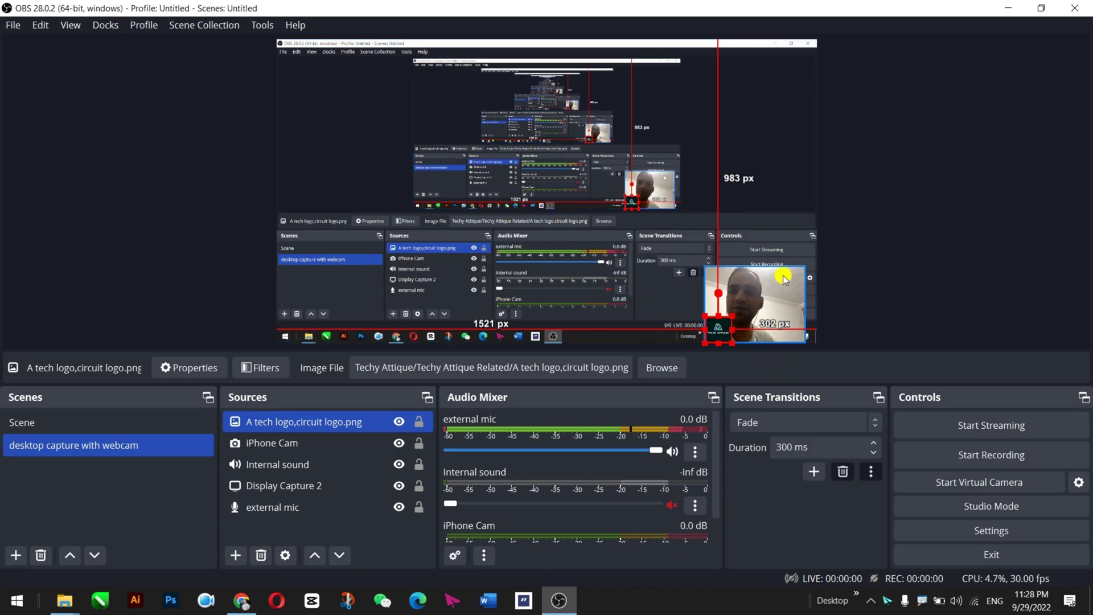
click(748, 288)
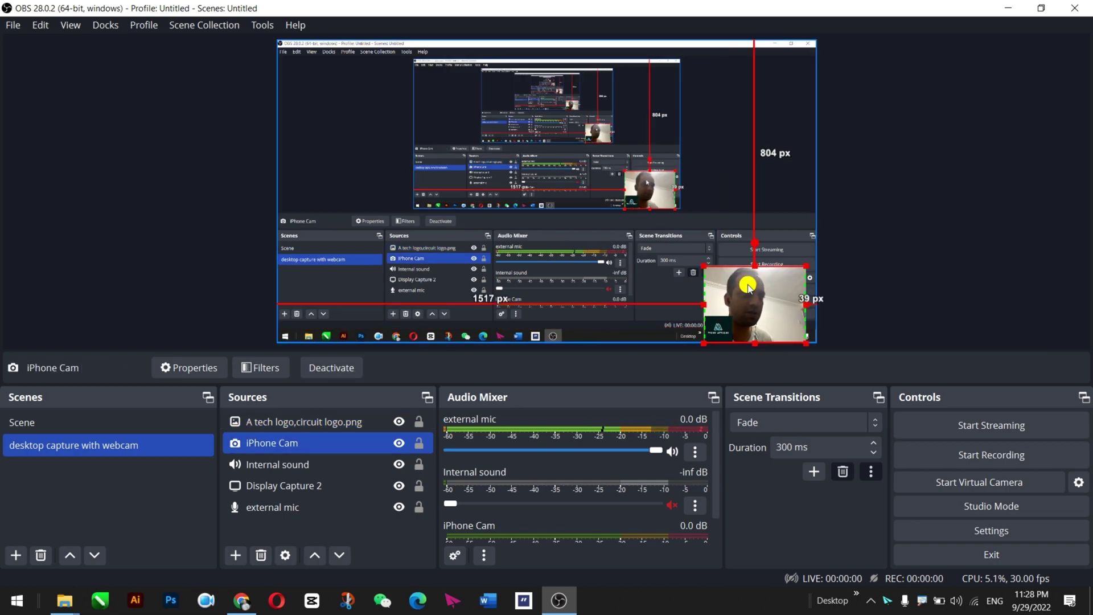
Add a color source with the default name, 1920 by 1080, in turquoise #04c8b8 picked from the screen
click(237, 556)
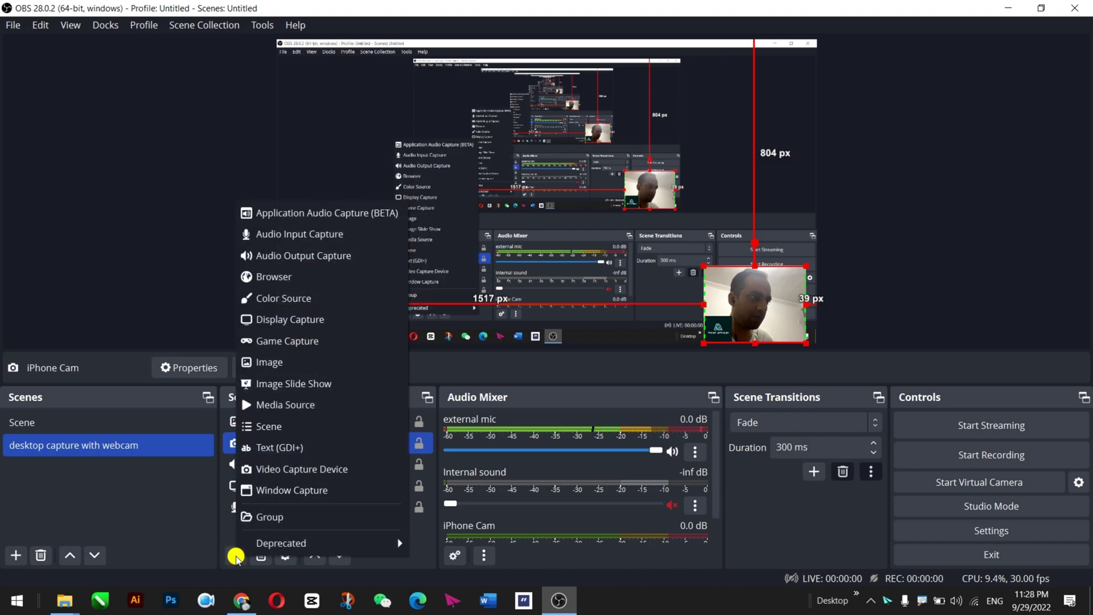
click(313, 298)
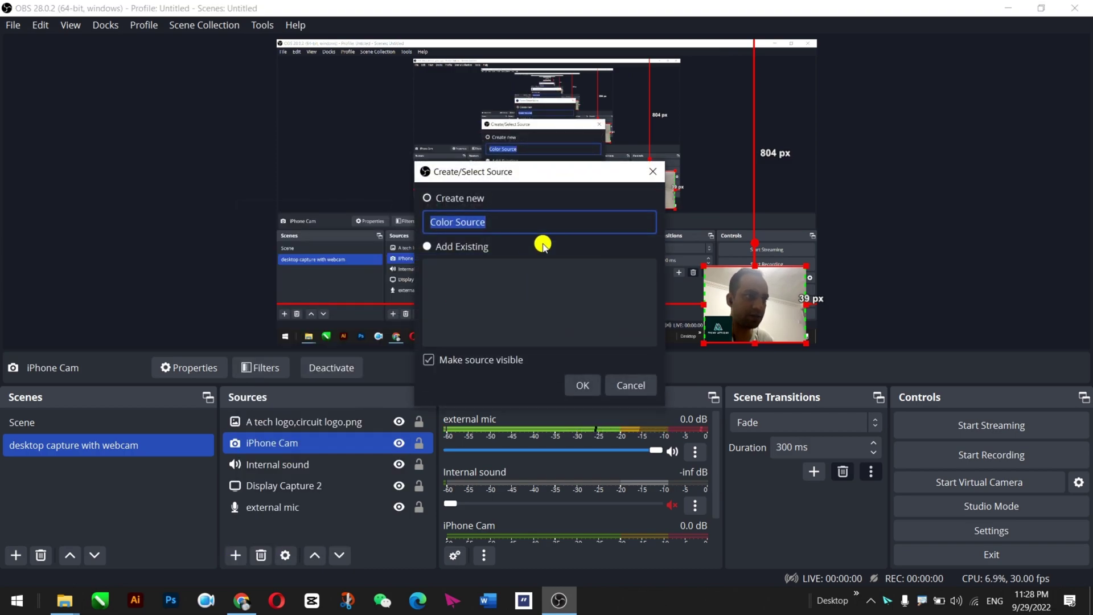
click(580, 385)
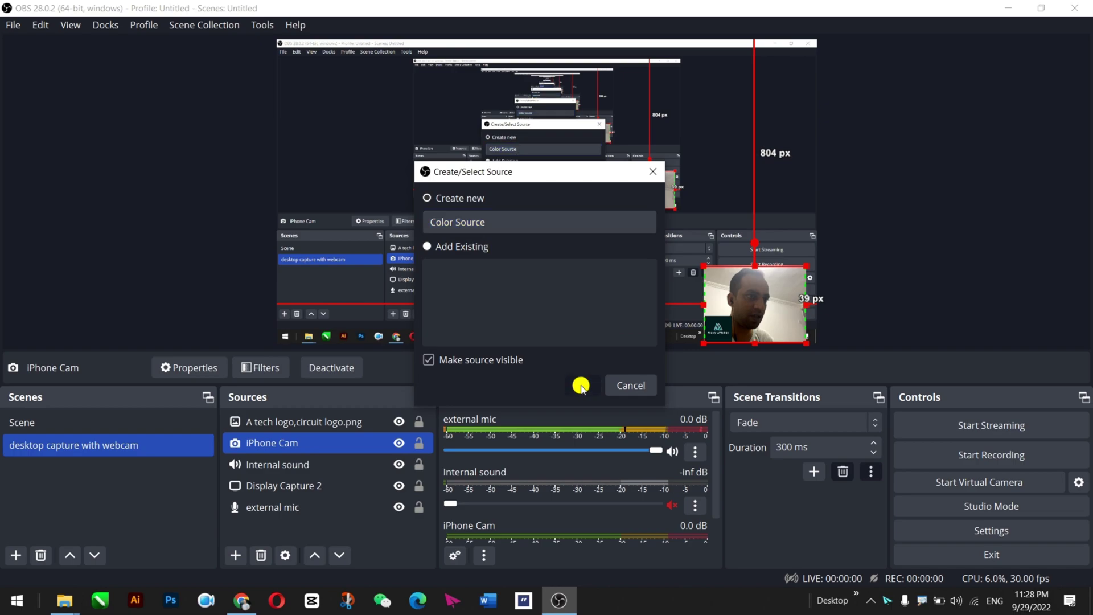
click(627, 300)
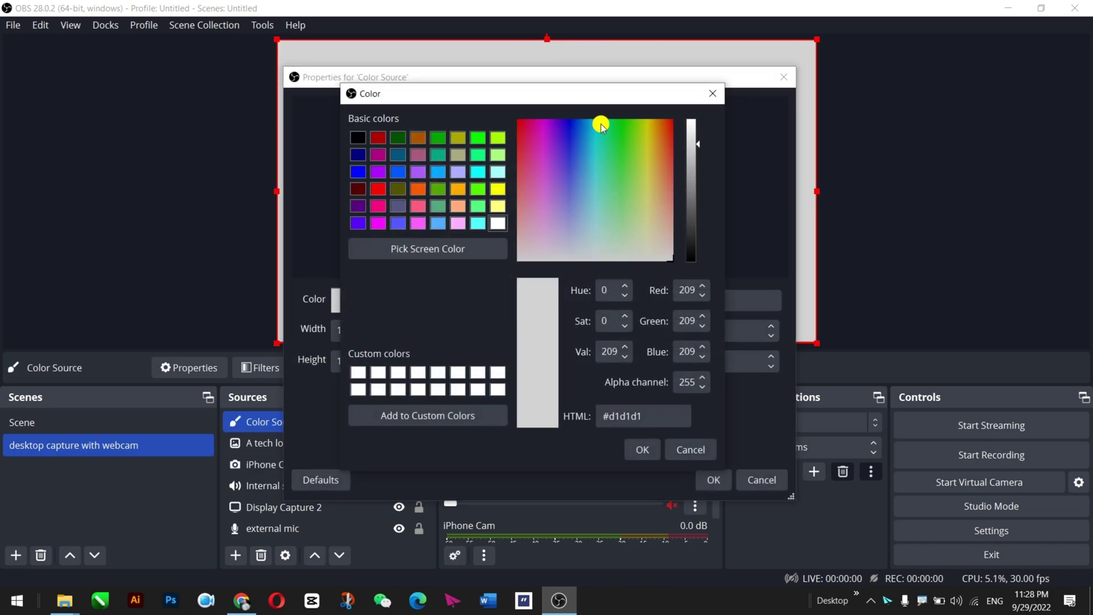
click(596, 124)
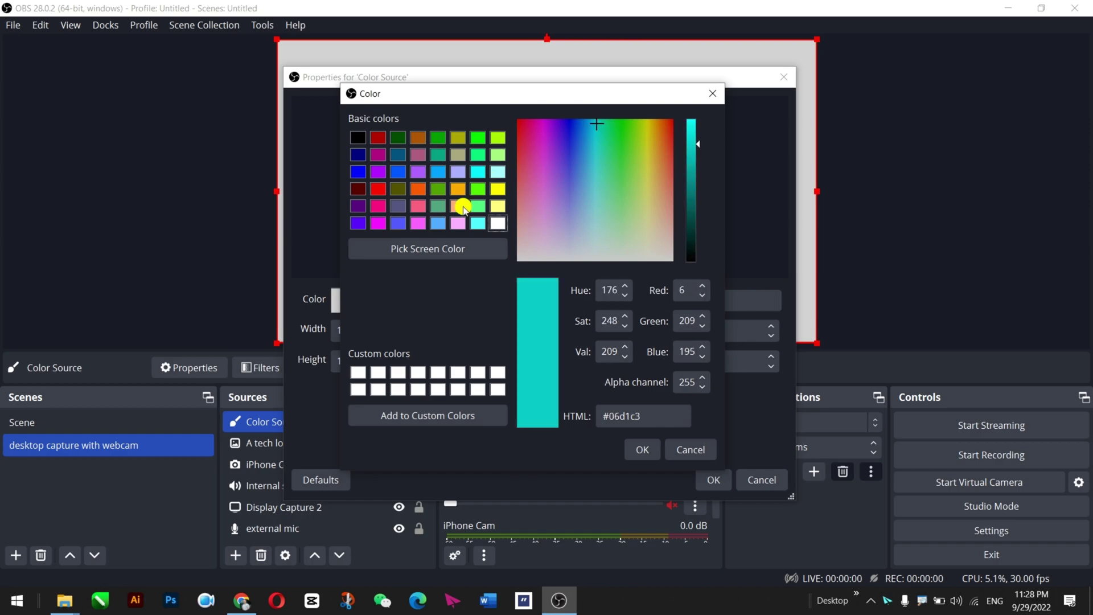
click(425, 249)
key(Escape)
key(Return)
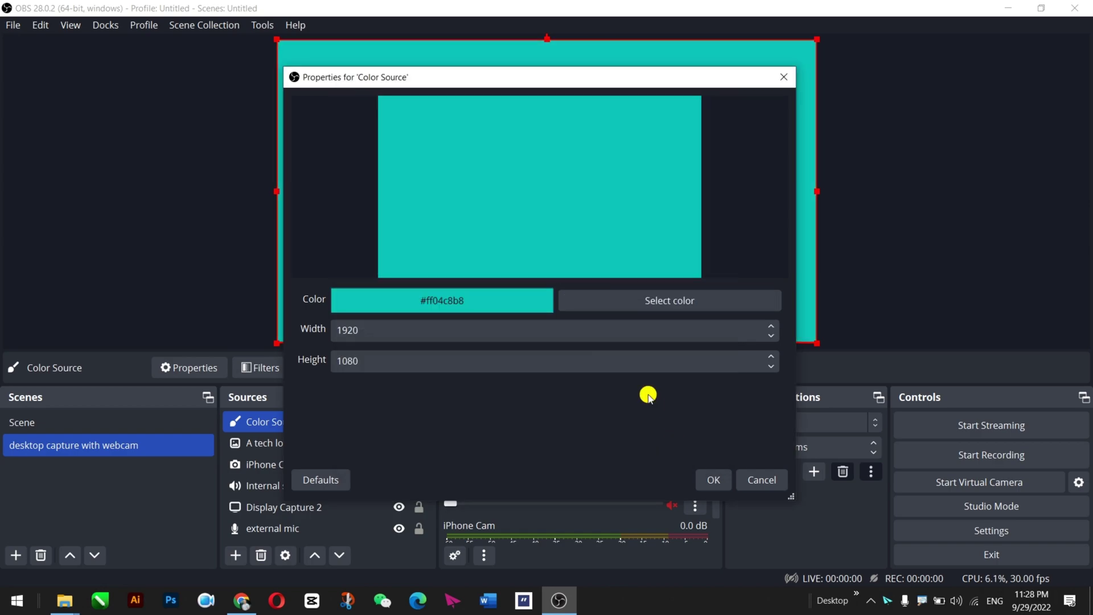
click(714, 480)
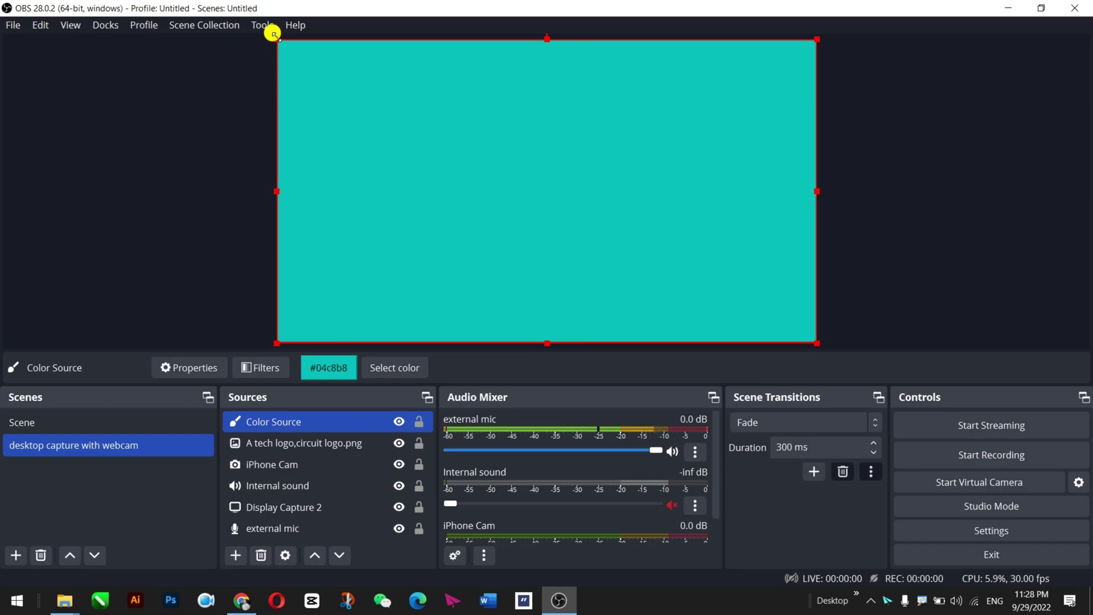
Shrink the color source to about 501 by 283 px in the canvas's lower-right corner, keeping it selected in the source list
drag(272, 34, 723, 268)
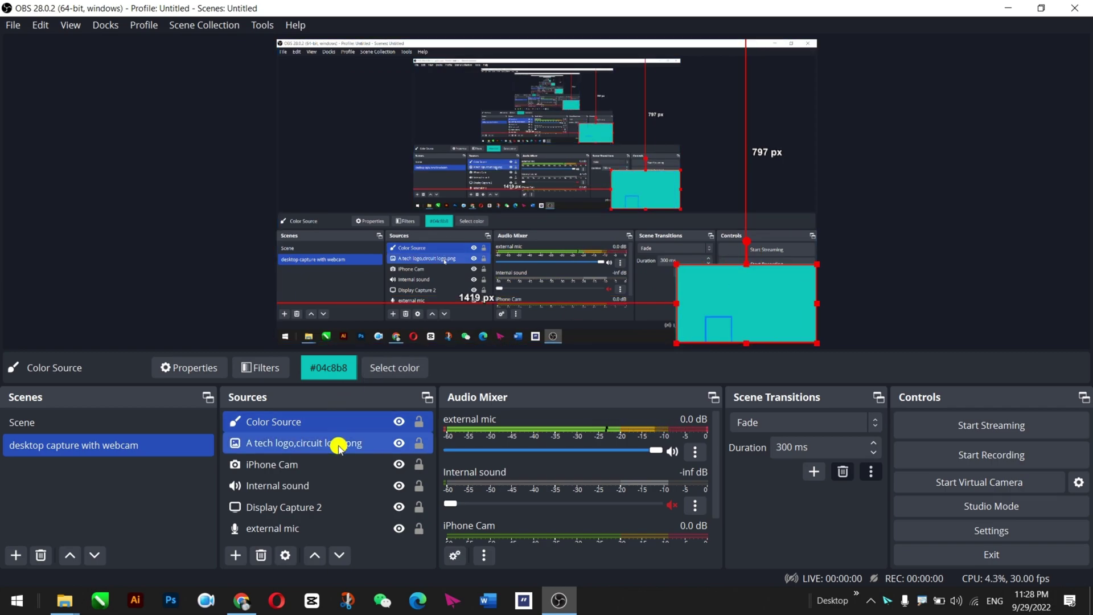
ctrl+click(275, 488)
click(292, 425)
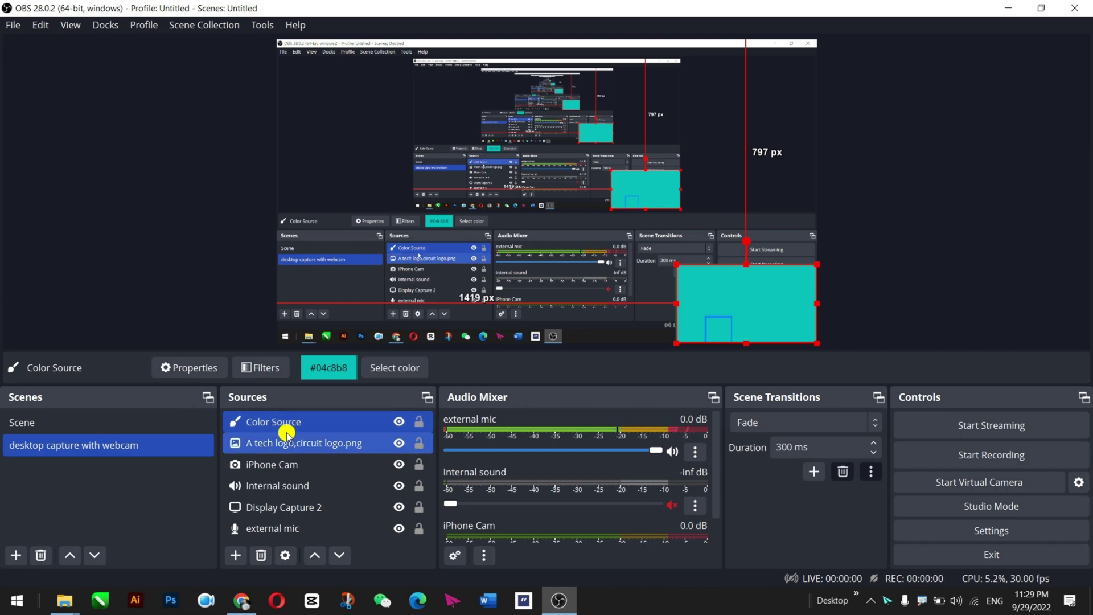
Move the color source below the iPhone Cam source in the source order, behind the logo and webcam
ctrl+click(283, 443)
ctrl+click(283, 444)
ctrl+click(275, 462)
click(280, 421)
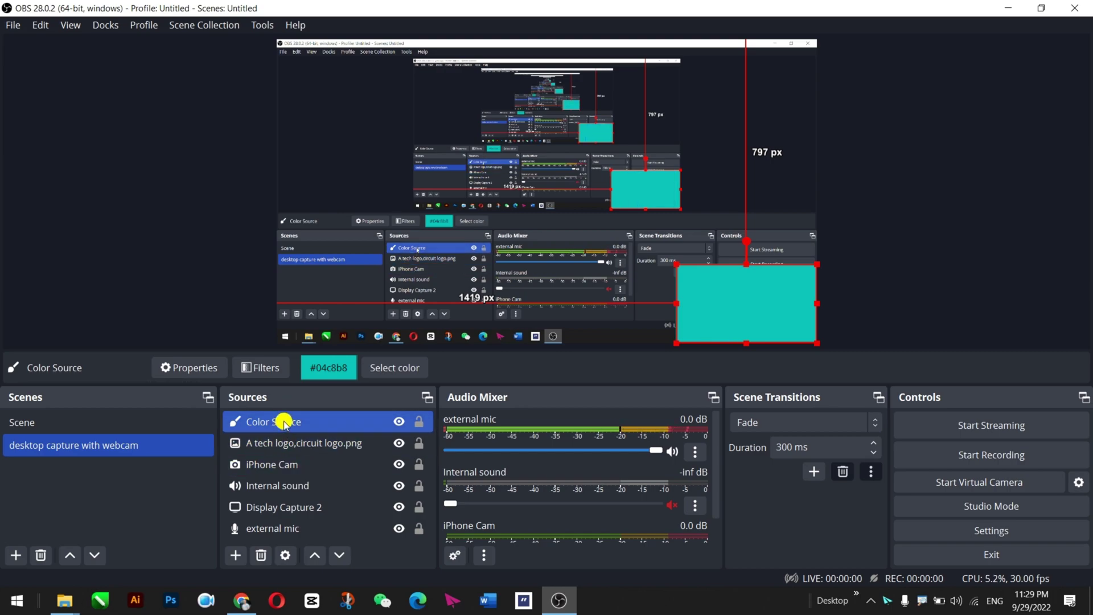
drag(281, 421, 286, 465)
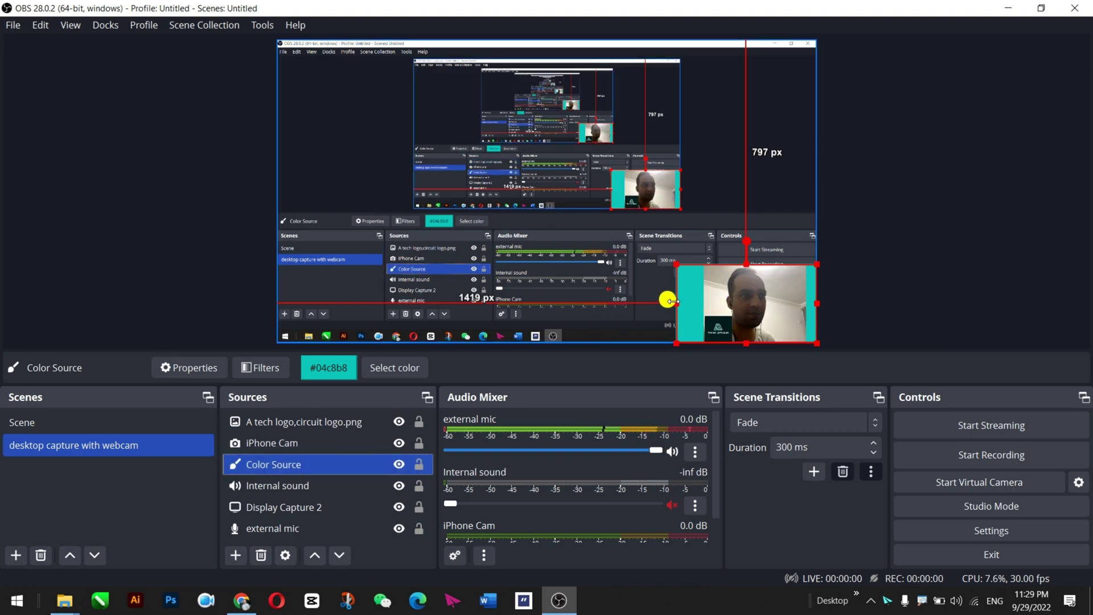
Resize the color source to about 420 by 327 px so it forms a border around the webcam image
drag(747, 265, 747, 250)
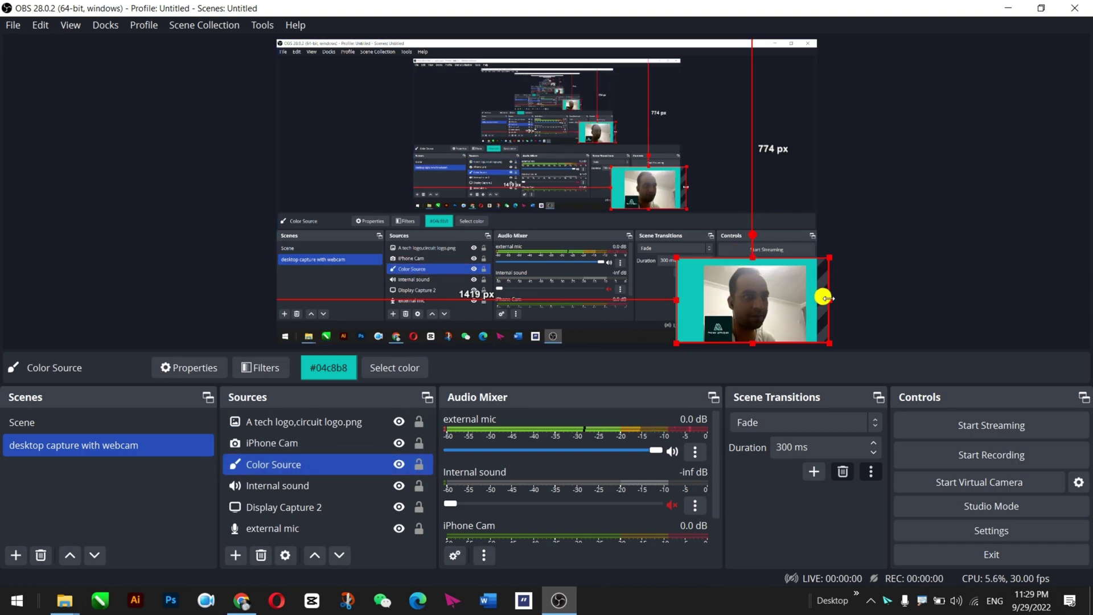
drag(823, 297, 806, 295)
drag(673, 299, 694, 297)
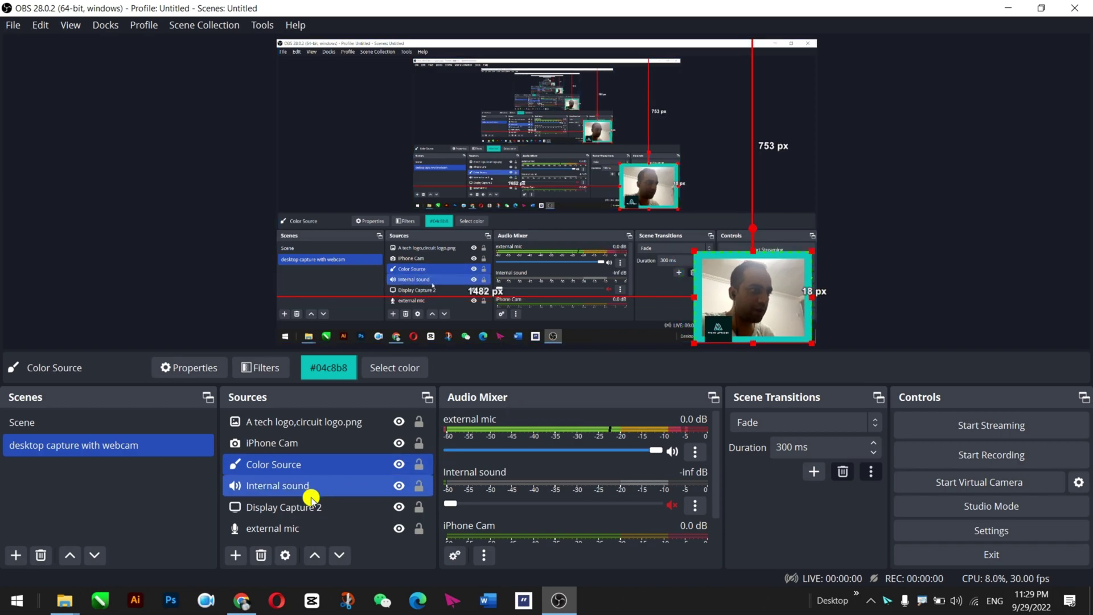
Move the logo to the webcam image's lower-right corner and tighten the color source frame to about 399 by 322 px
click(306, 428)
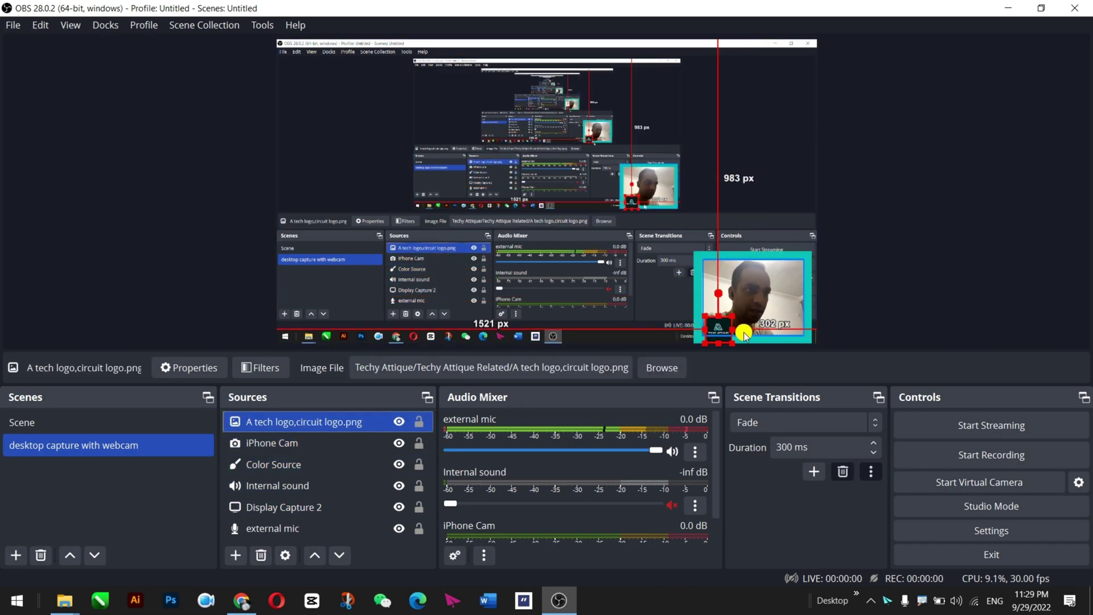
drag(724, 326, 794, 312)
click(798, 302)
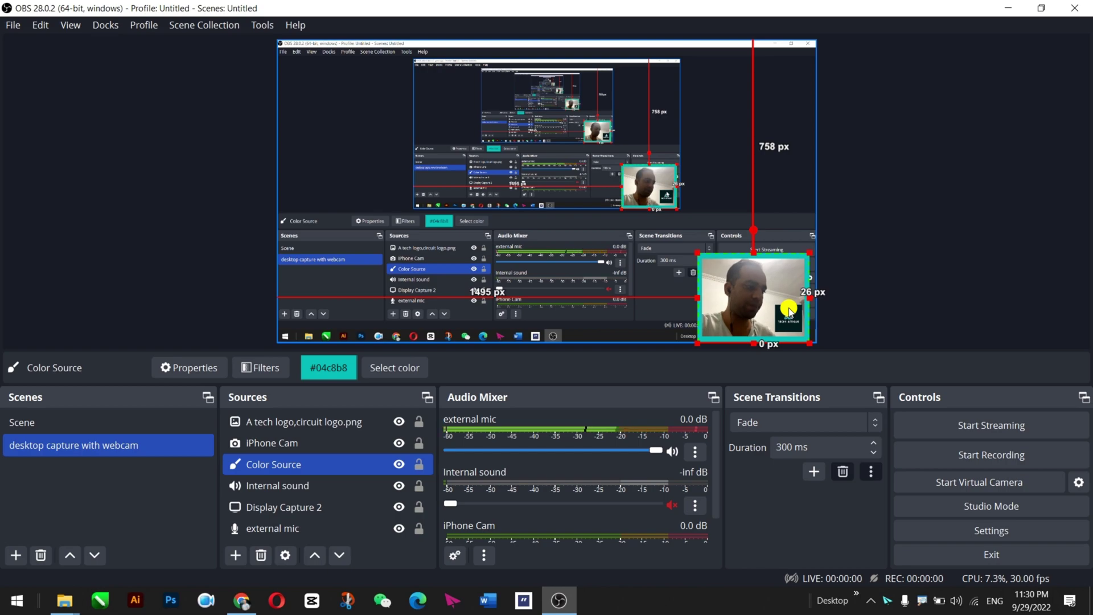
Hide the iPhone Cam, color source and logo image one by one, and show all three again
ctrl+click(402, 445)
click(399, 443)
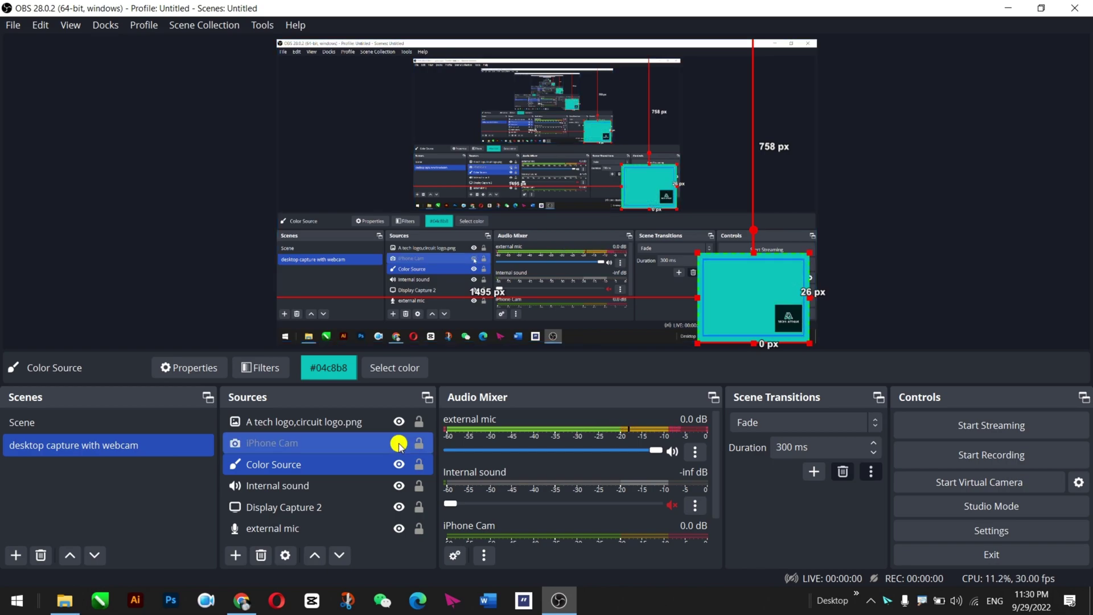
click(399, 421)
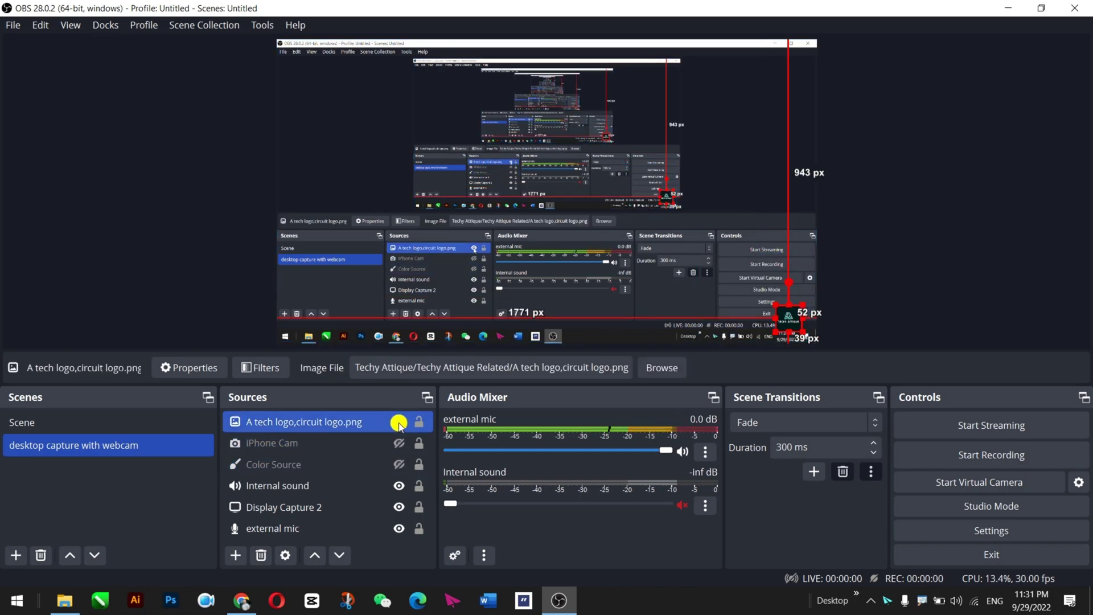
click(399, 422)
click(402, 486)
click(399, 465)
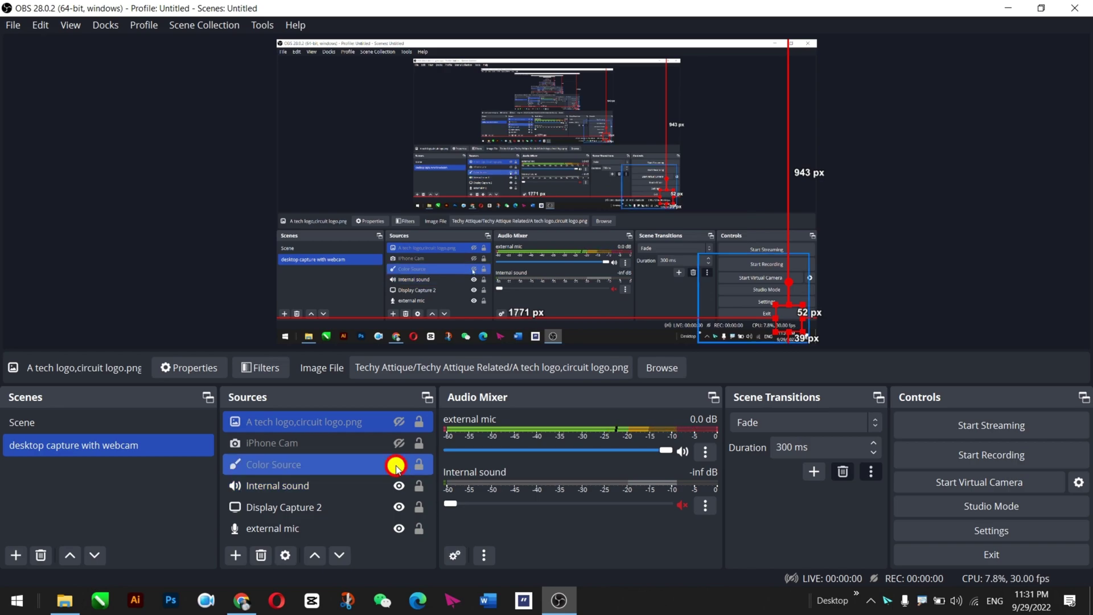
click(399, 422)
click(398, 444)
Group the logo image, iPhone Cam and Color Source together
ctrl+click(308, 506)
ctrl+click(308, 422)
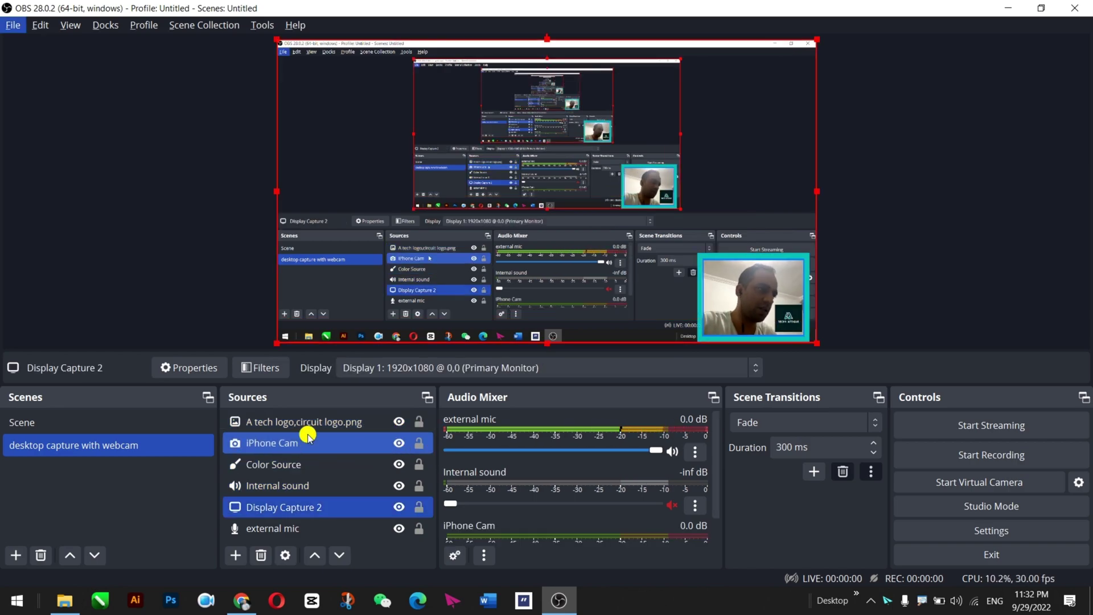
click(317, 421)
ctrl+click(281, 444)
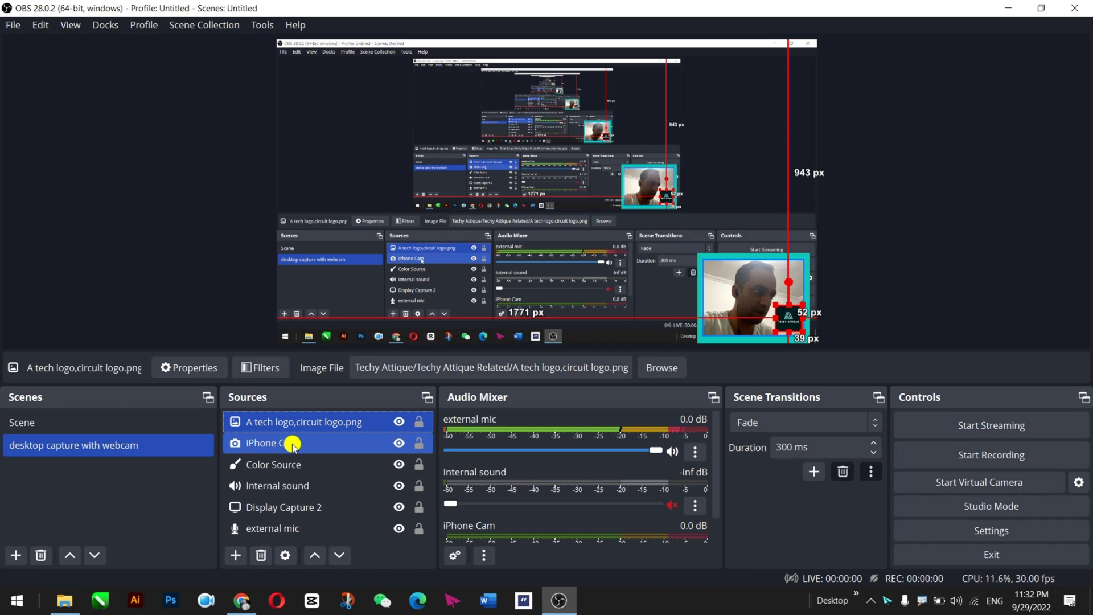
ctrl+click(297, 465)
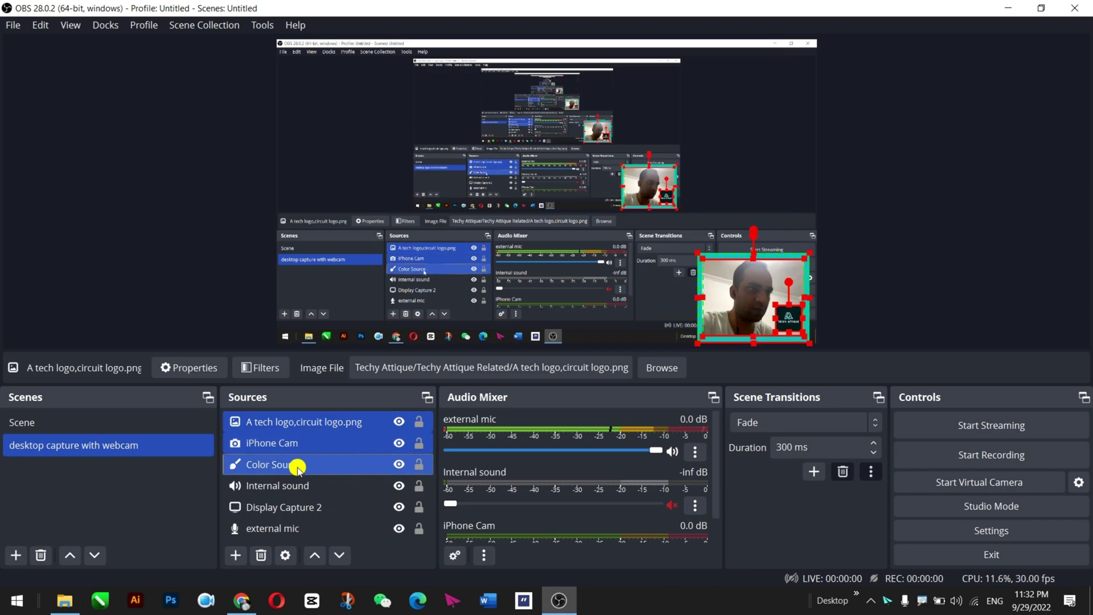
right_click(296, 466)
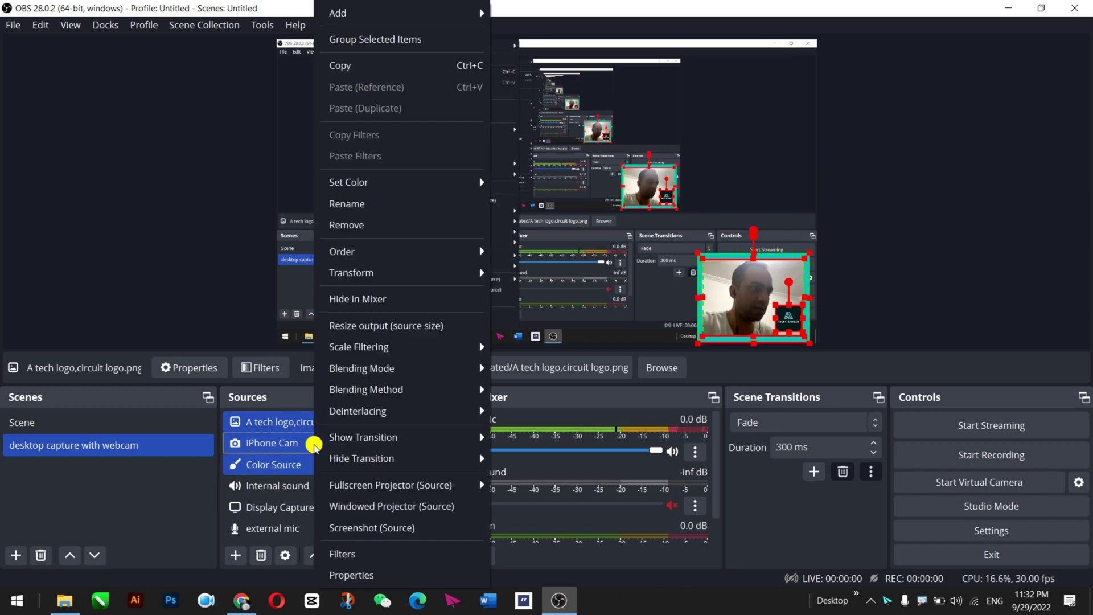
key(Escape)
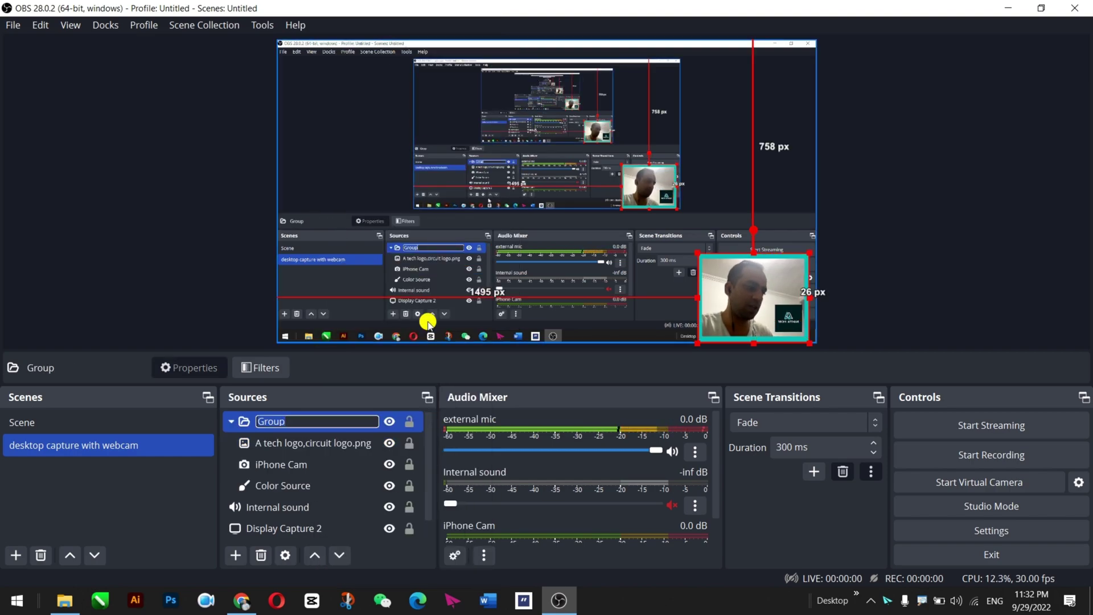
Rename the new source group as "Logo and Video"
right_click(258, 422)
click(305, 206)
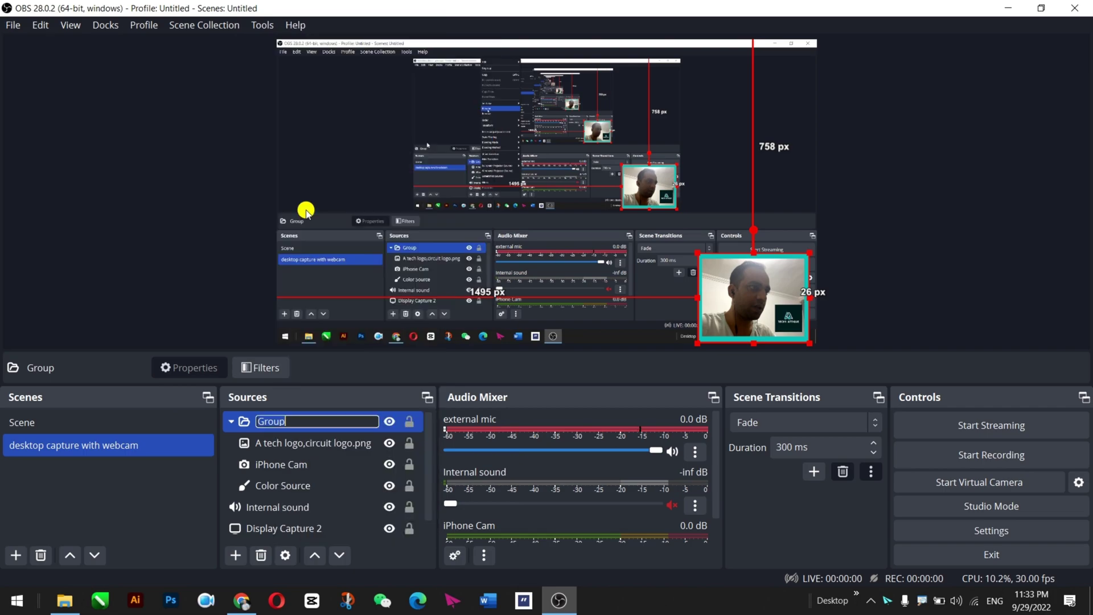
text(Logo and Video)
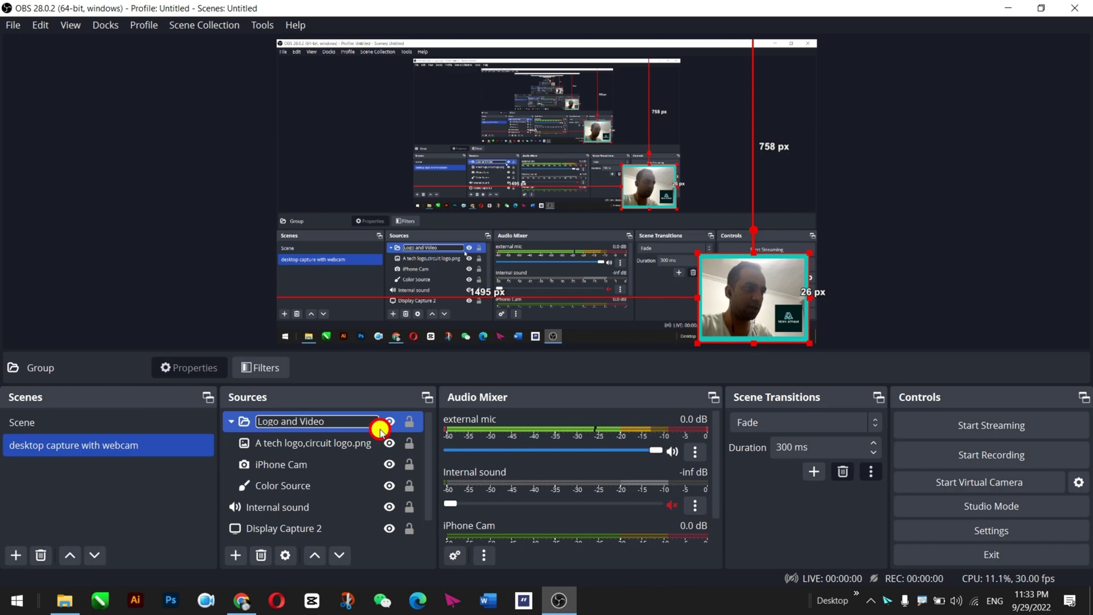
click(334, 446)
Collapse the Logo and Video group in the source list and toggle its visibility off and back on
click(298, 422)
ctrl+click(341, 466)
click(288, 485)
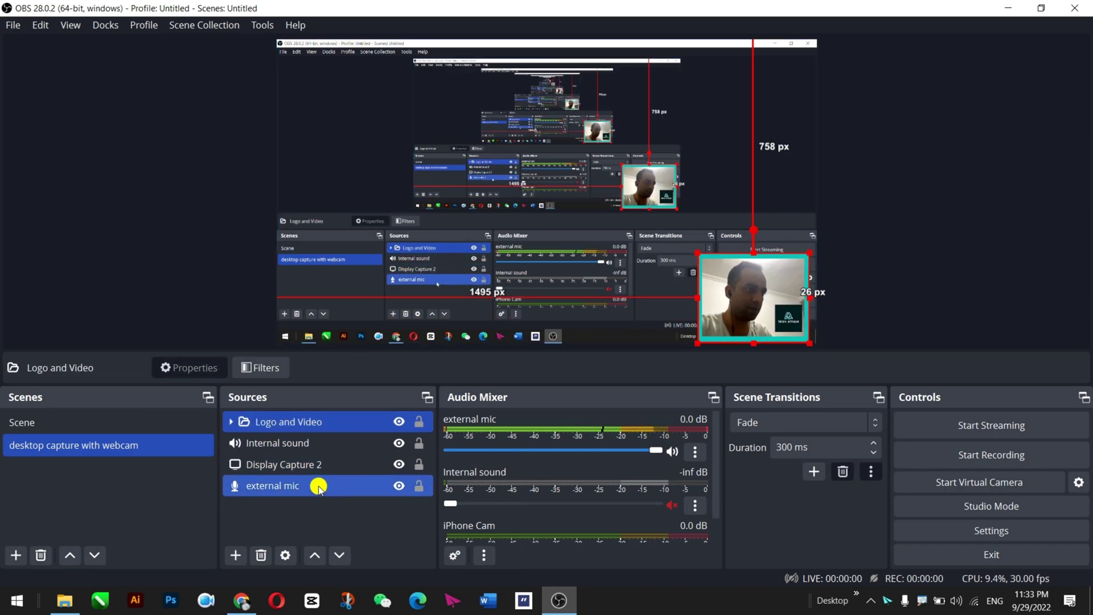
ctrl+click(290, 447)
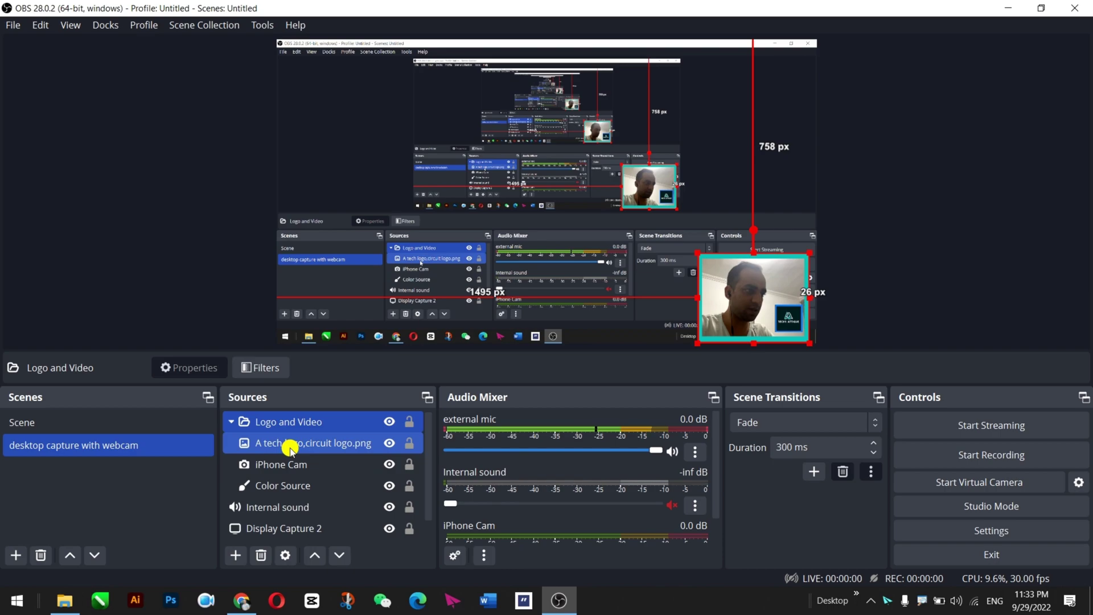
click(230, 421)
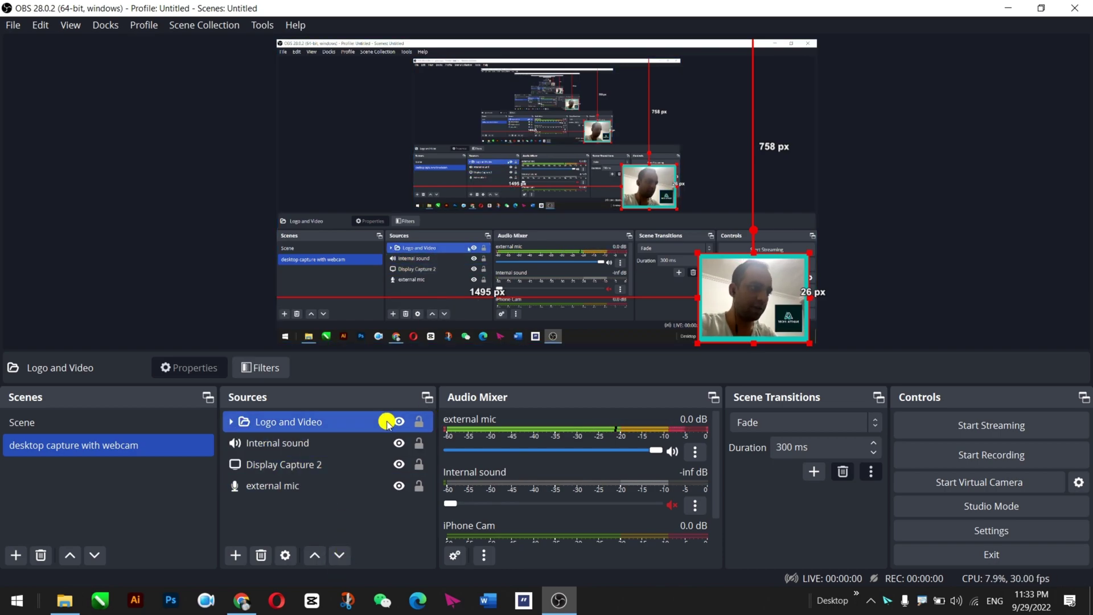
click(397, 422)
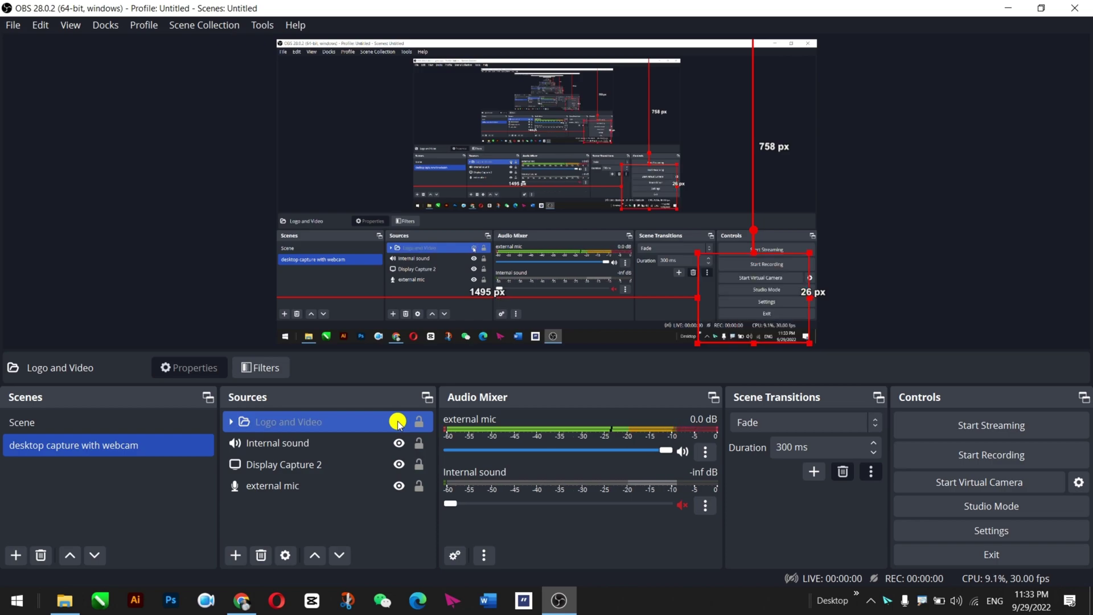
click(397, 421)
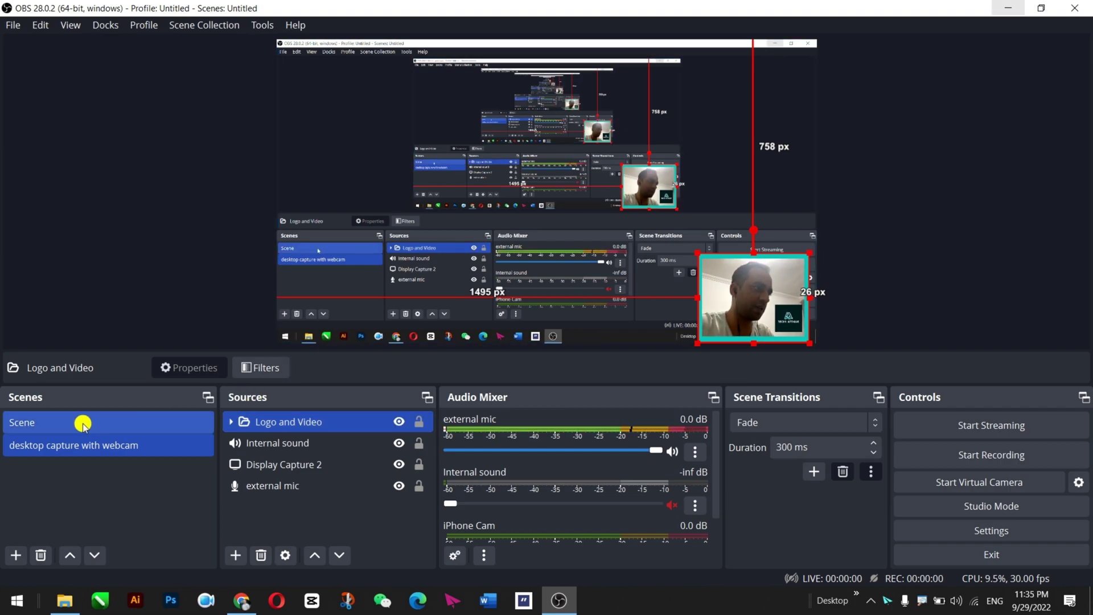
Switch repeatedly between Scene and "desktop capture with webcam" to check the transition, ending on the webcam scene
click(80, 423)
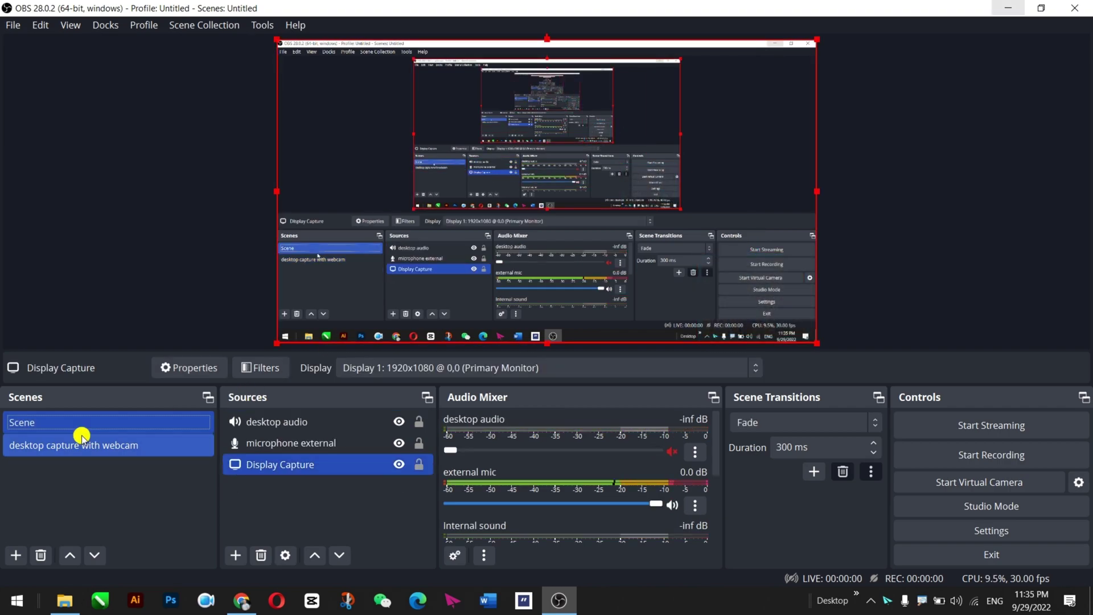
click(80, 445)
click(78, 424)
click(88, 444)
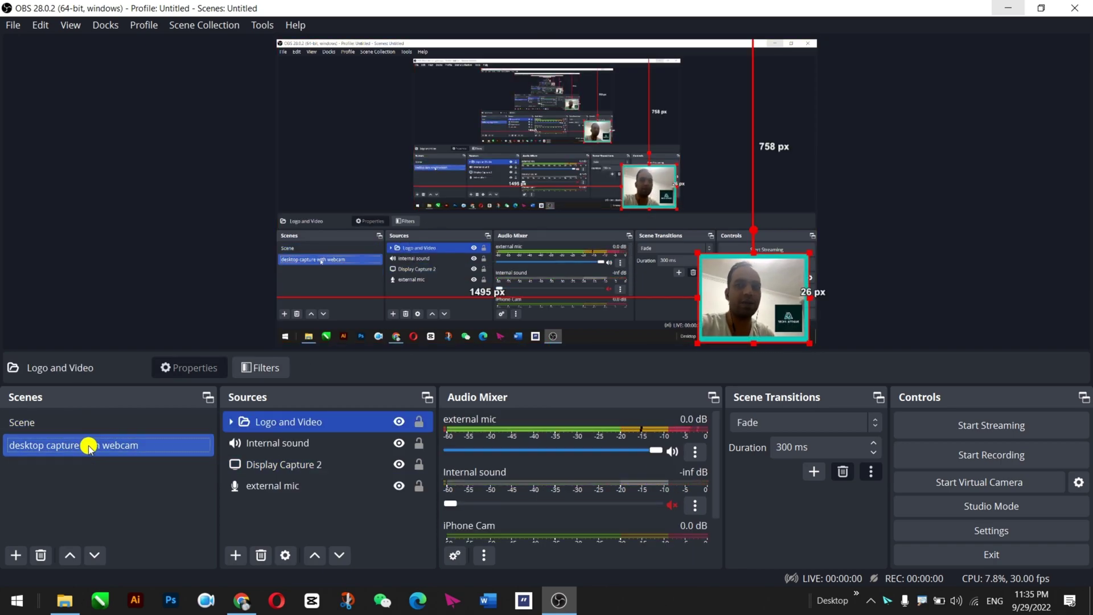
click(29, 423)
click(63, 445)
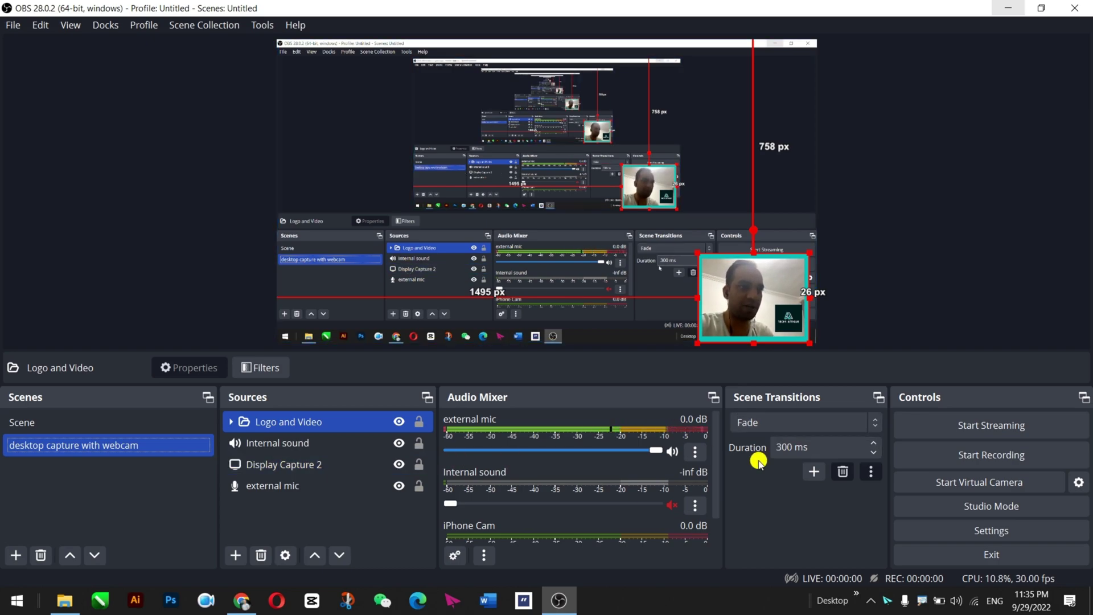
Review the scene transition choices, keeping Fade selected, and view it by switching to Scene and back to the webcam scene
click(762, 424)
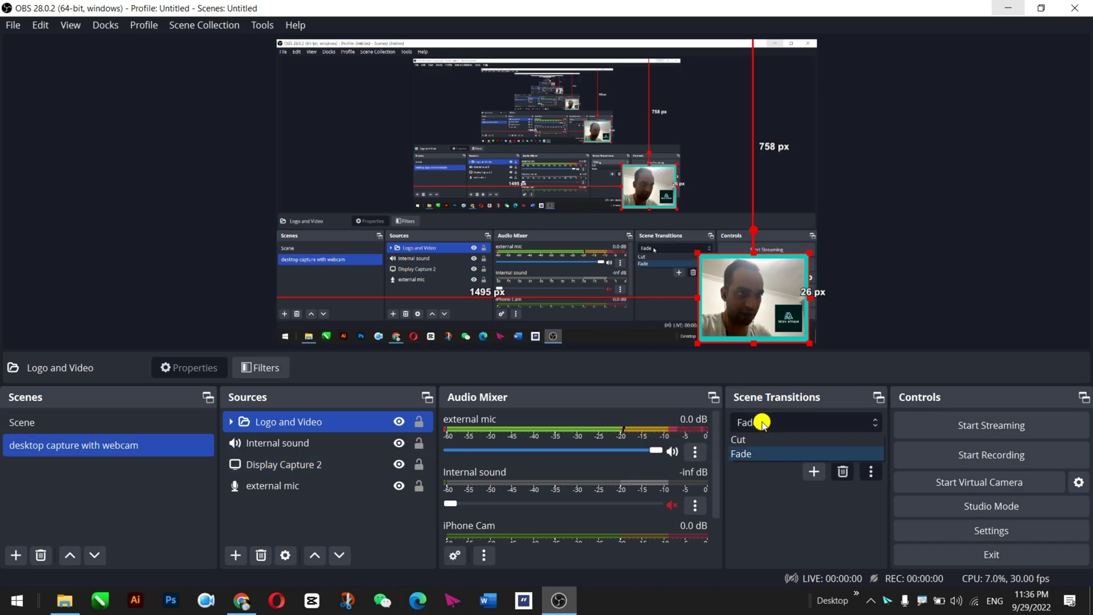
click(751, 457)
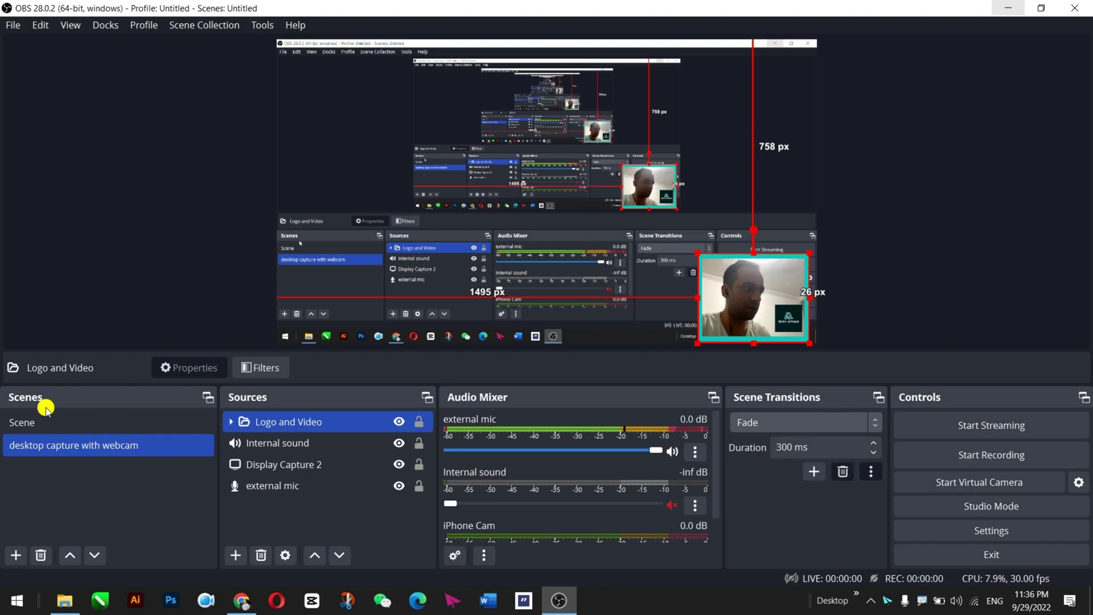
click(143, 423)
click(781, 425)
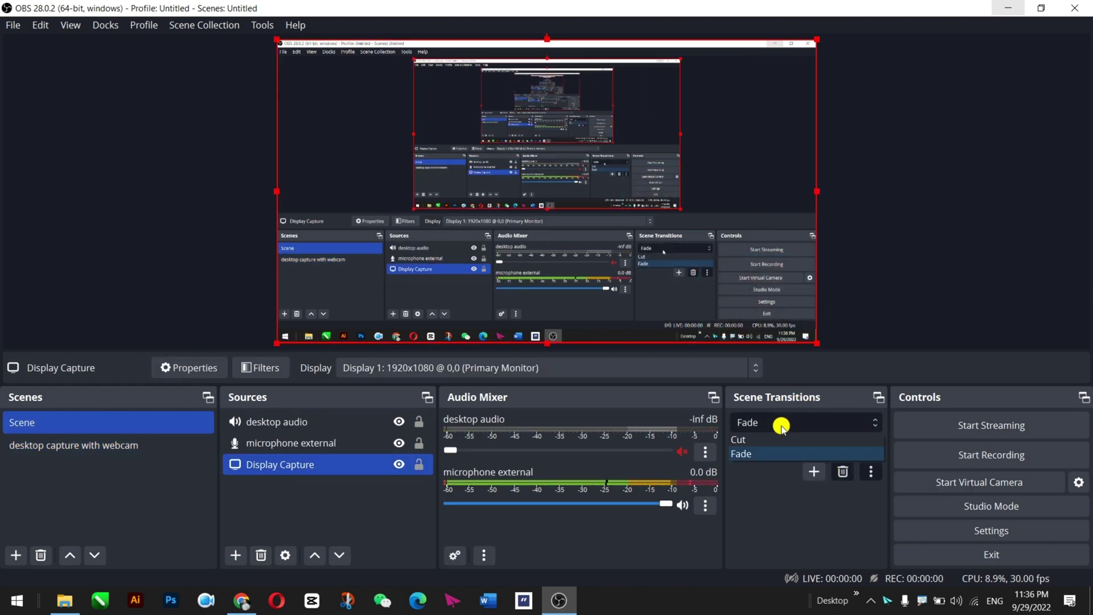
click(782, 427)
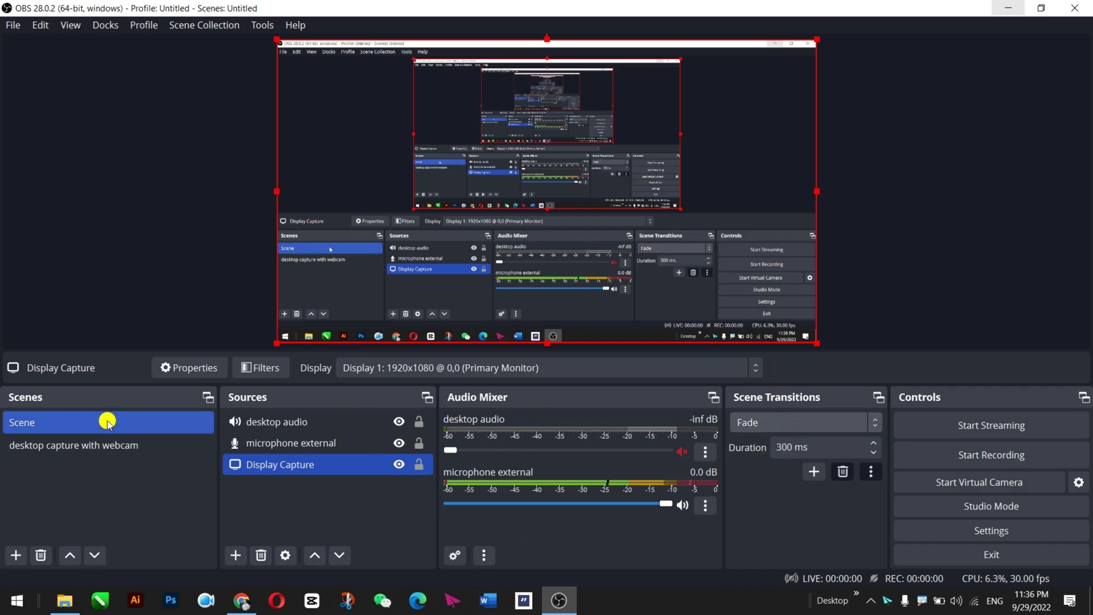
click(781, 422)
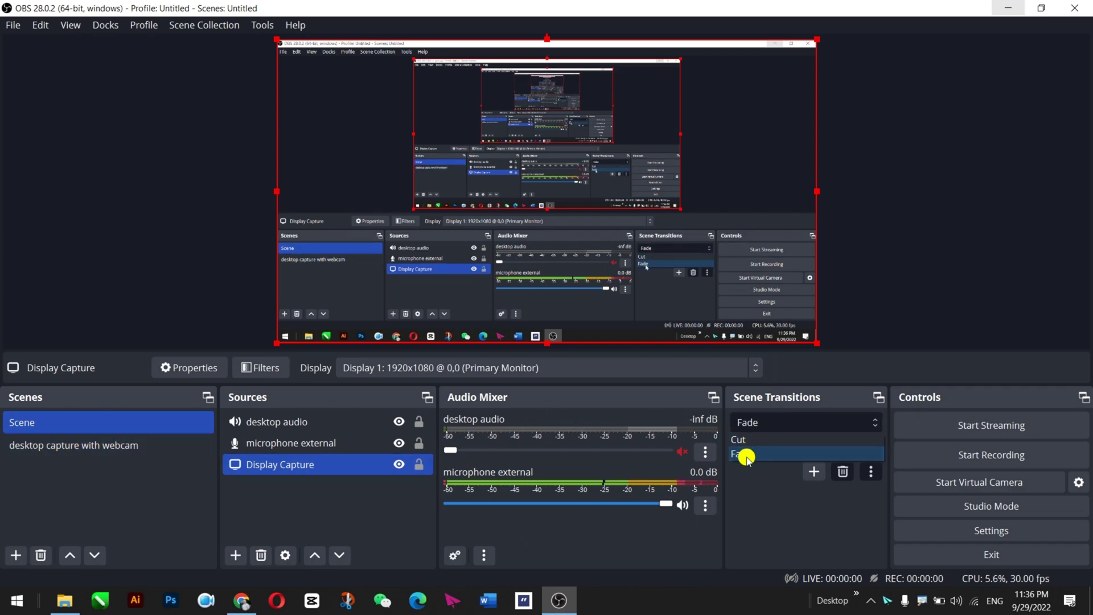
click(745, 453)
click(77, 446)
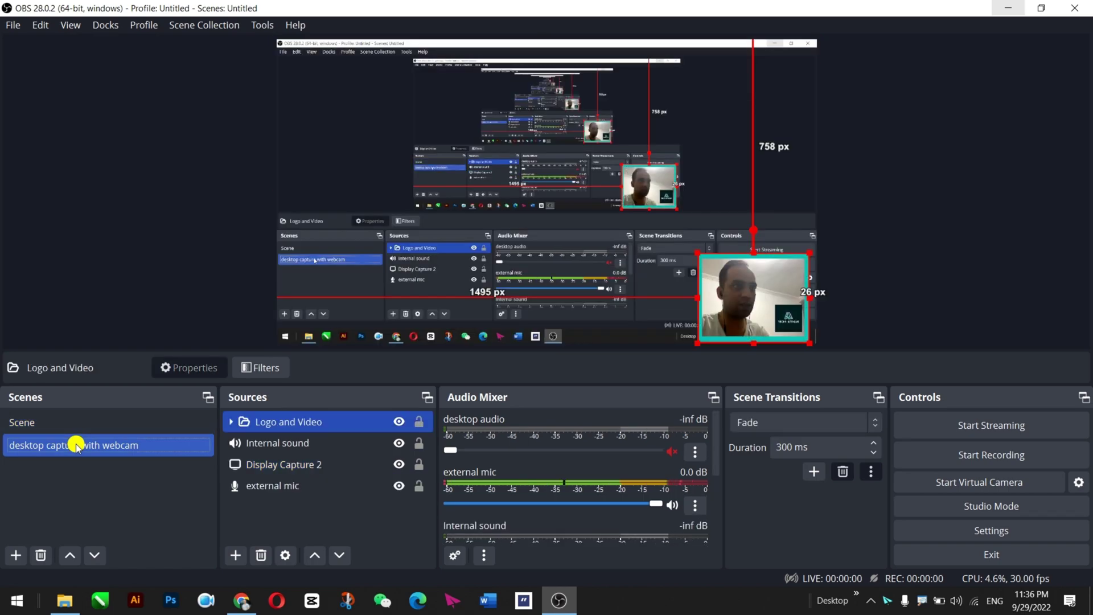
Add a Luma Wipe scene transition with the Linear Horizontal image and 0.03 softness, previewing it before accepting
click(764, 423)
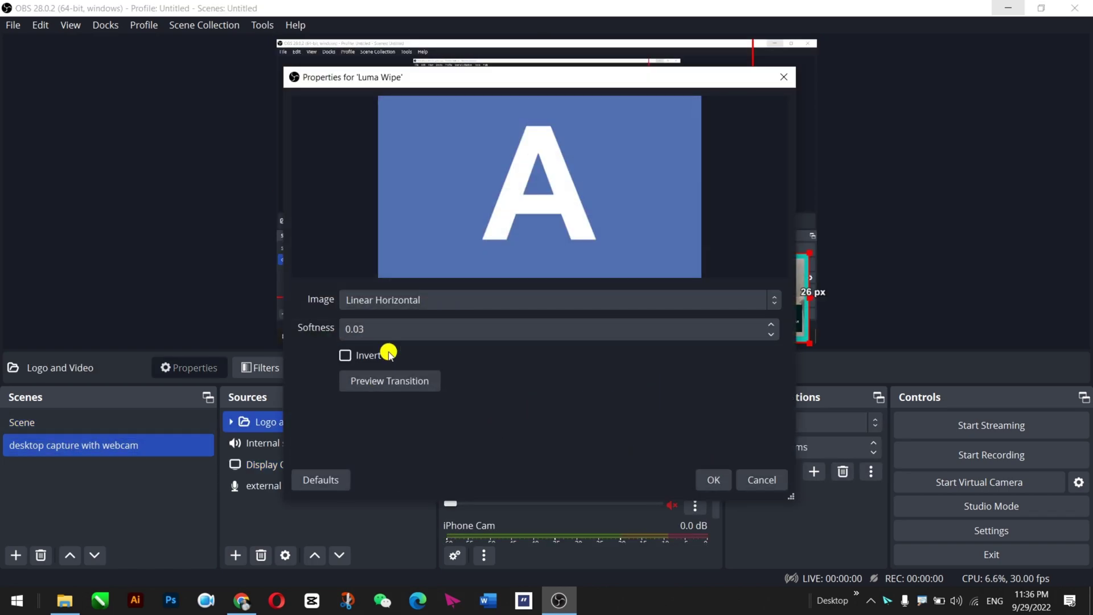
click(421, 381)
click(700, 479)
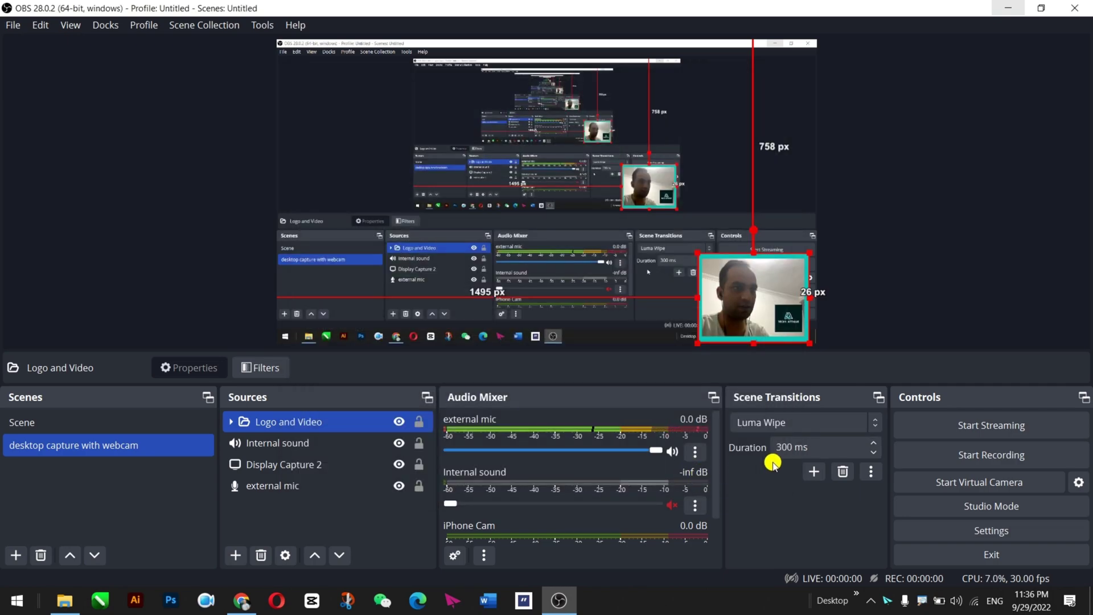
Test the Luma Wipe transition by switching between Scene and "desktop capture with webcam", ending on the webcam scene
click(34, 421)
click(73, 446)
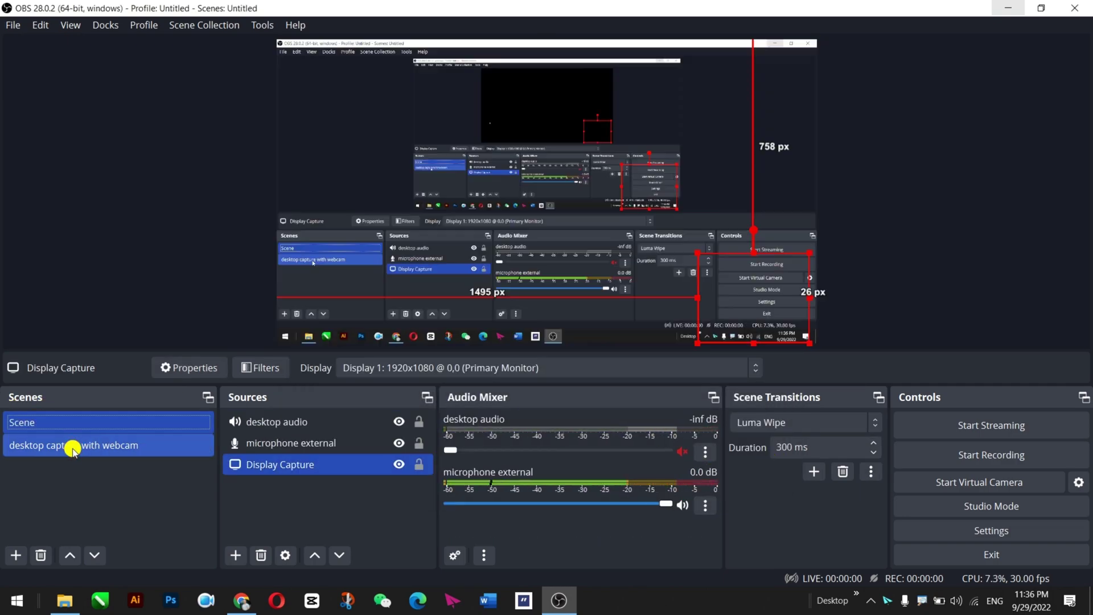
click(86, 422)
click(99, 444)
click(98, 444)
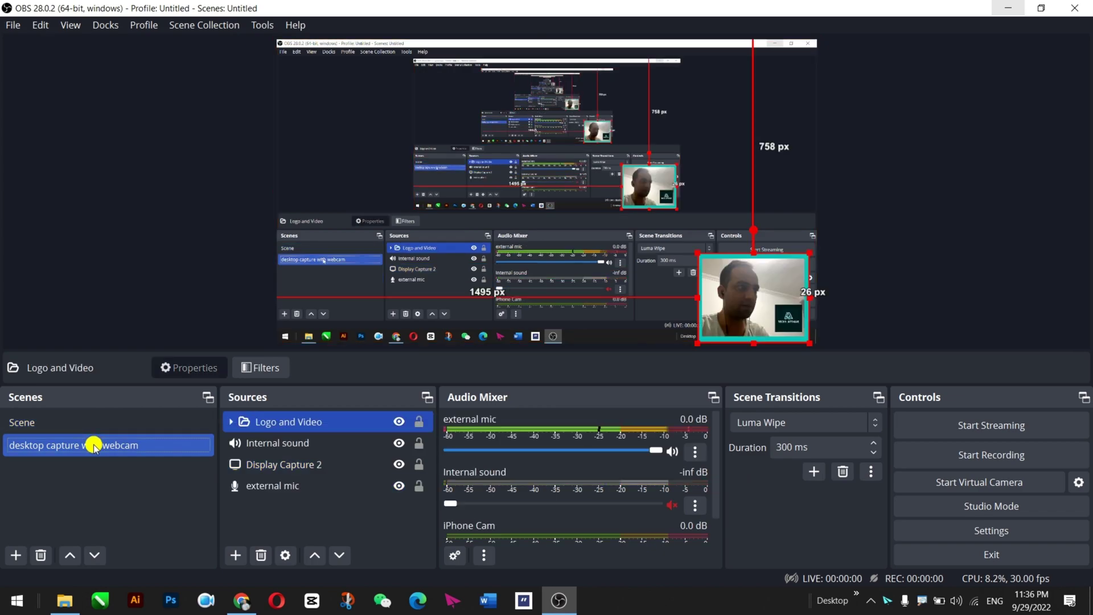
Assign 4 as the switch-to-scene hotkey for Scene, and test it before returning to the webcam scene
click(5, 26)
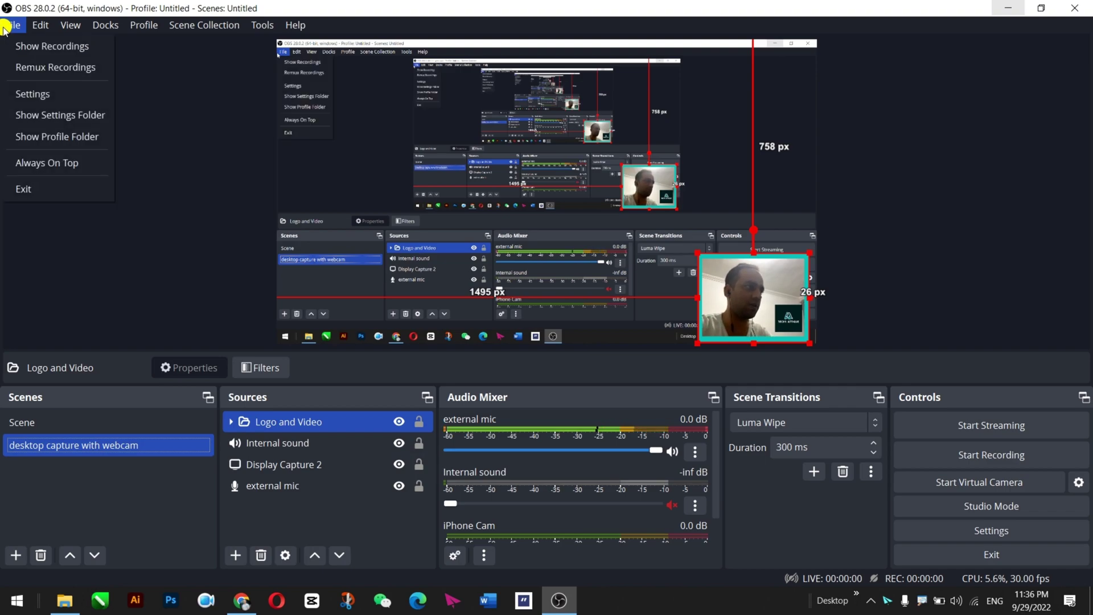
click(56, 90)
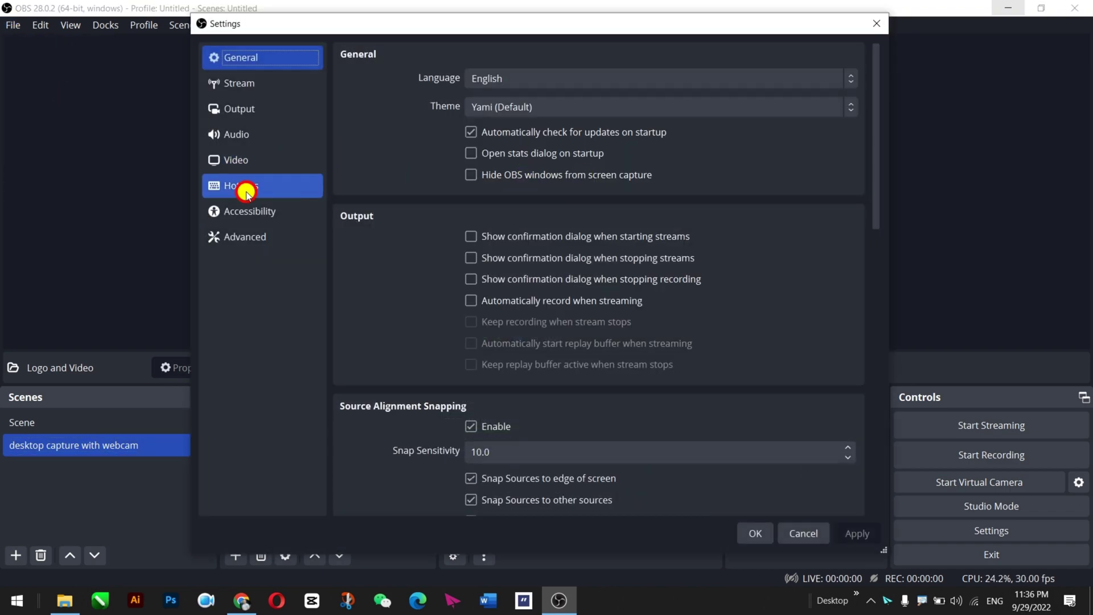
click(244, 186)
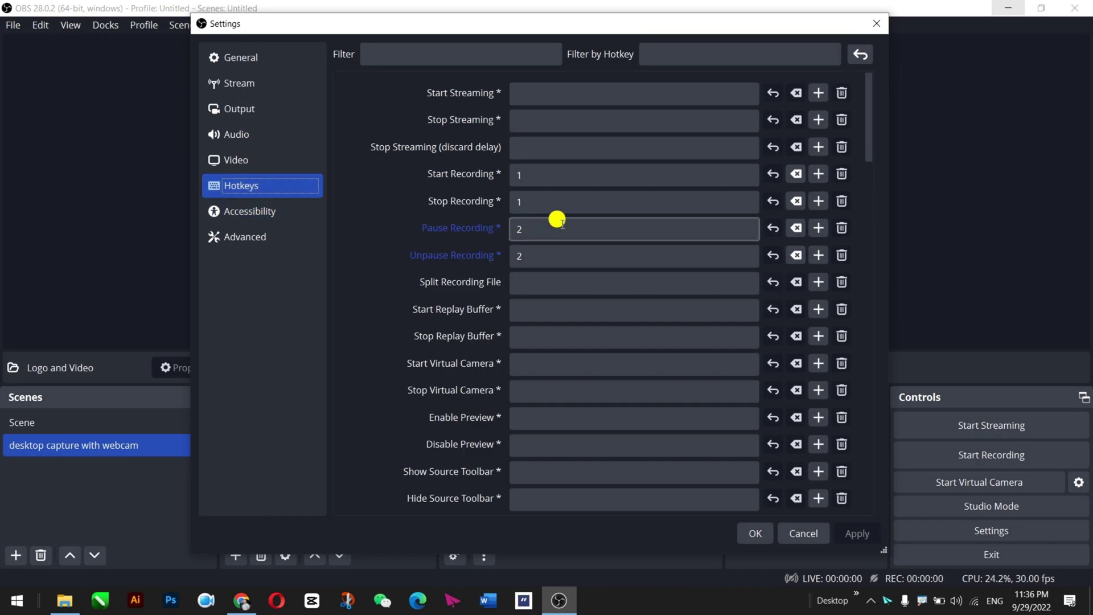
scroll(549, 197, down, 2)
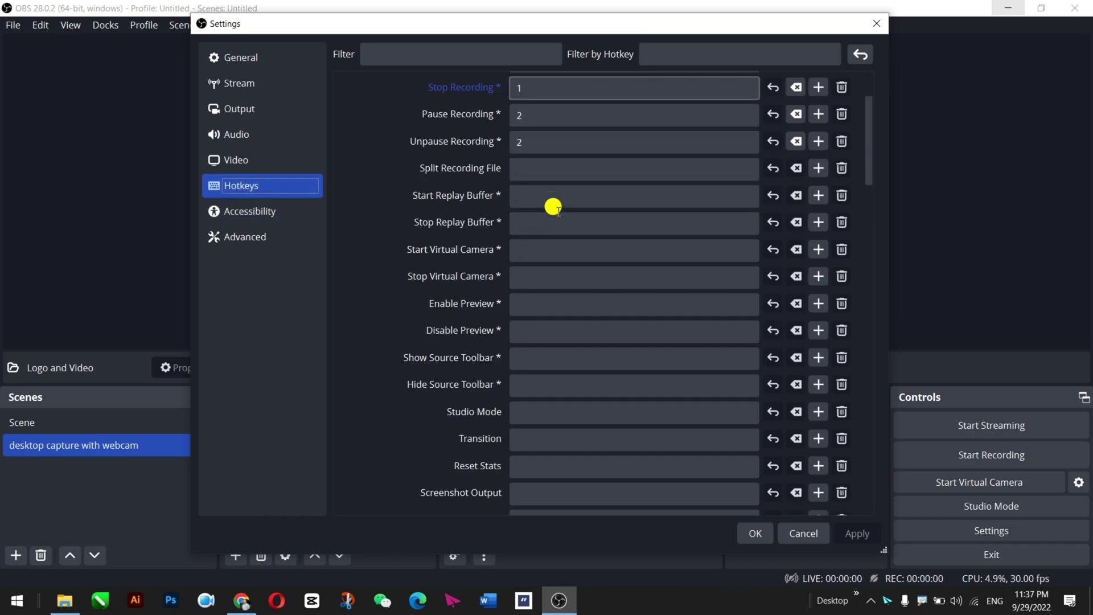
scroll(553, 206, down, 5)
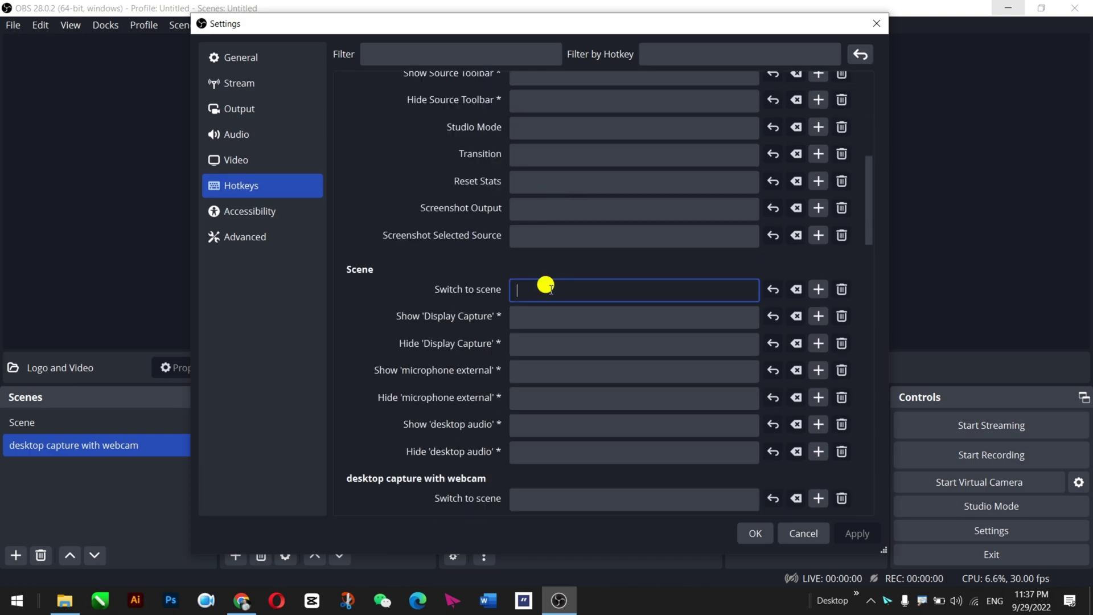
click(546, 288)
key(4)
click(754, 533)
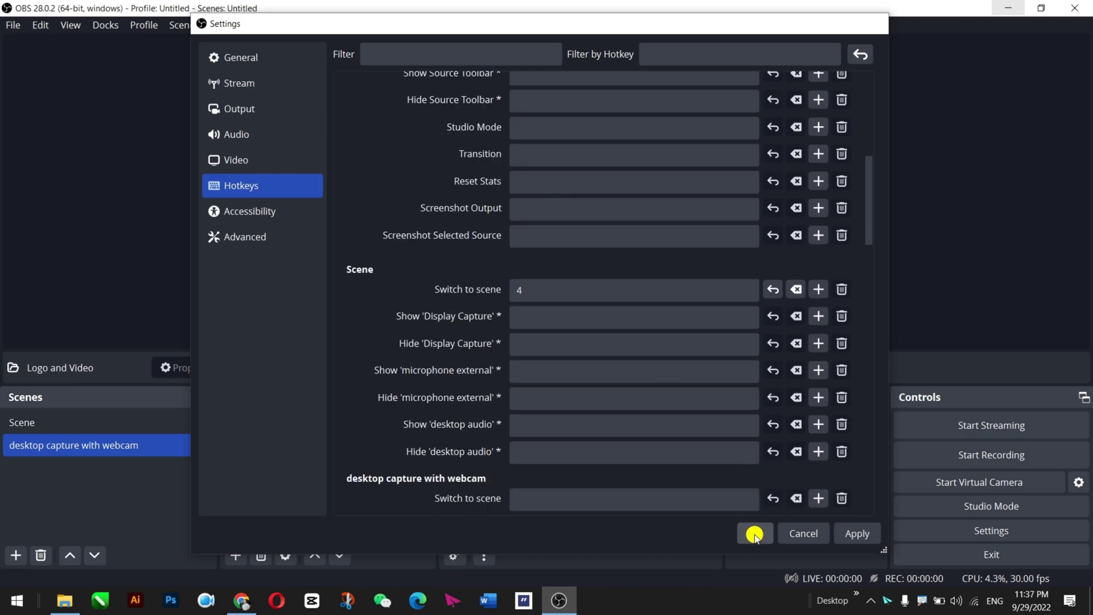
key(4)
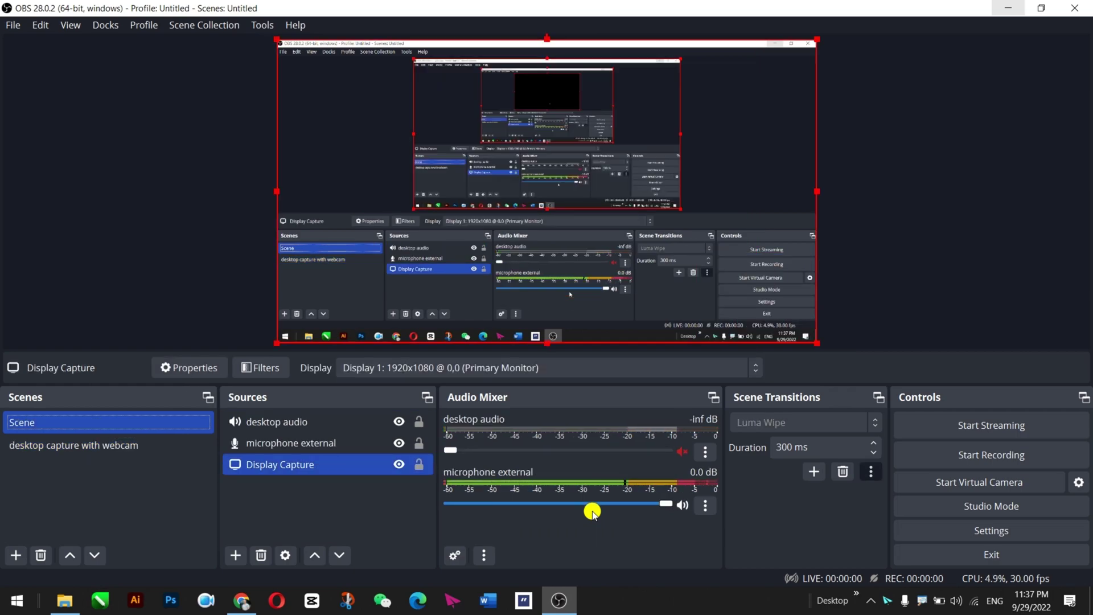
click(115, 444)
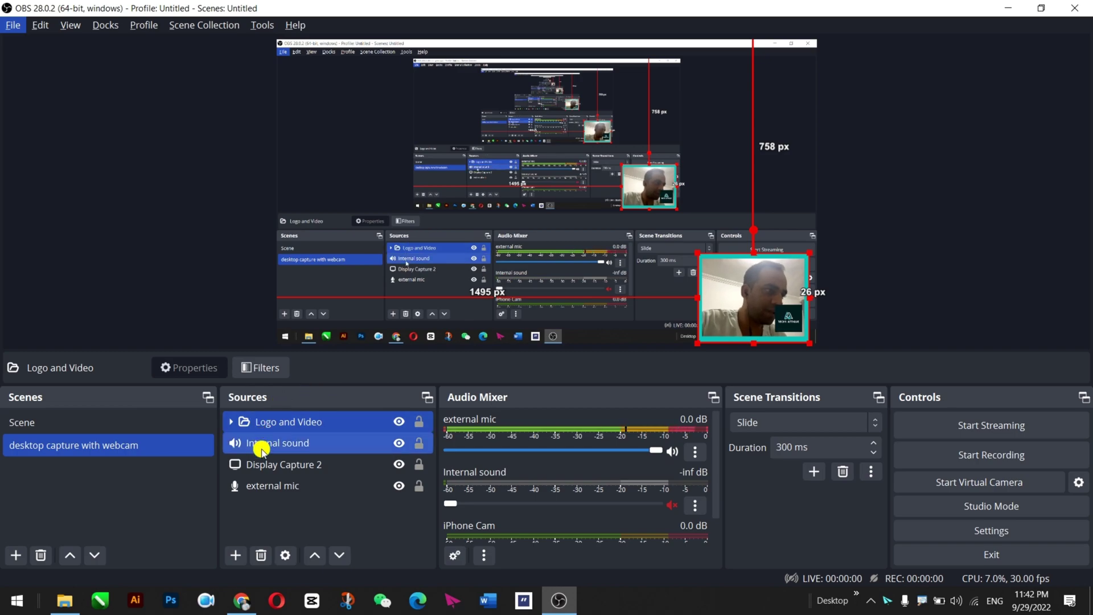
Open the filters of the iPhone Cam source in the Logo and Video group and review the available audio/video filters
click(260, 443)
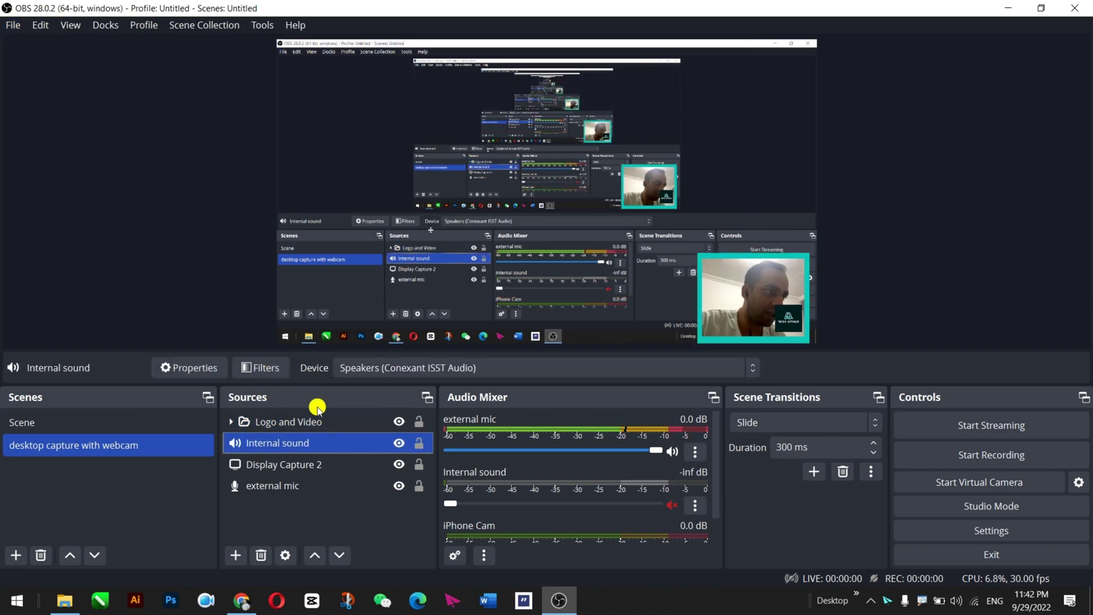
click(244, 421)
click(233, 422)
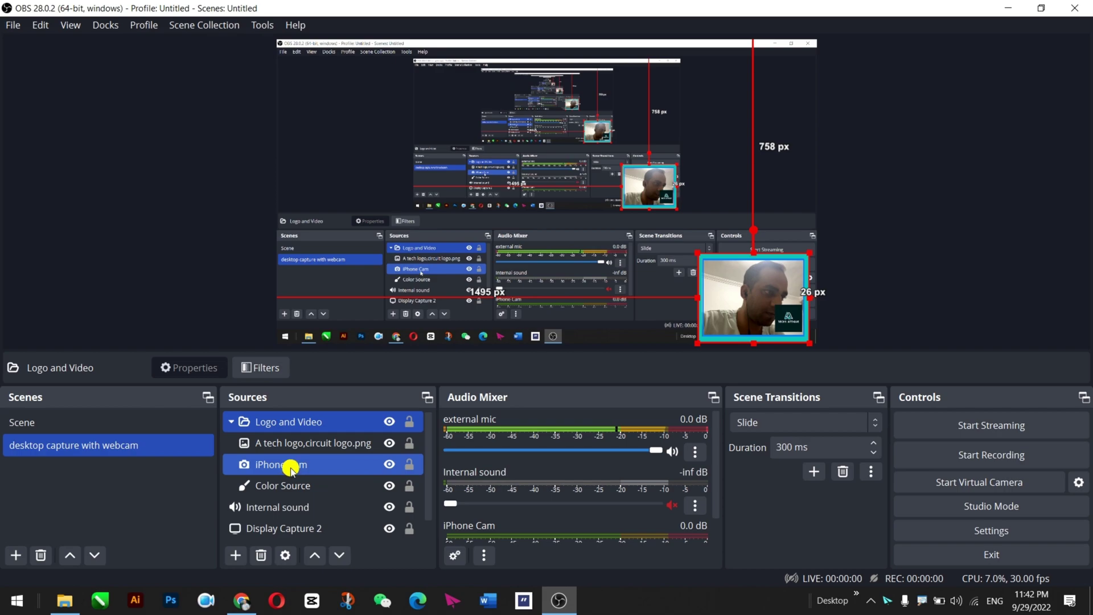
click(290, 464)
click(255, 371)
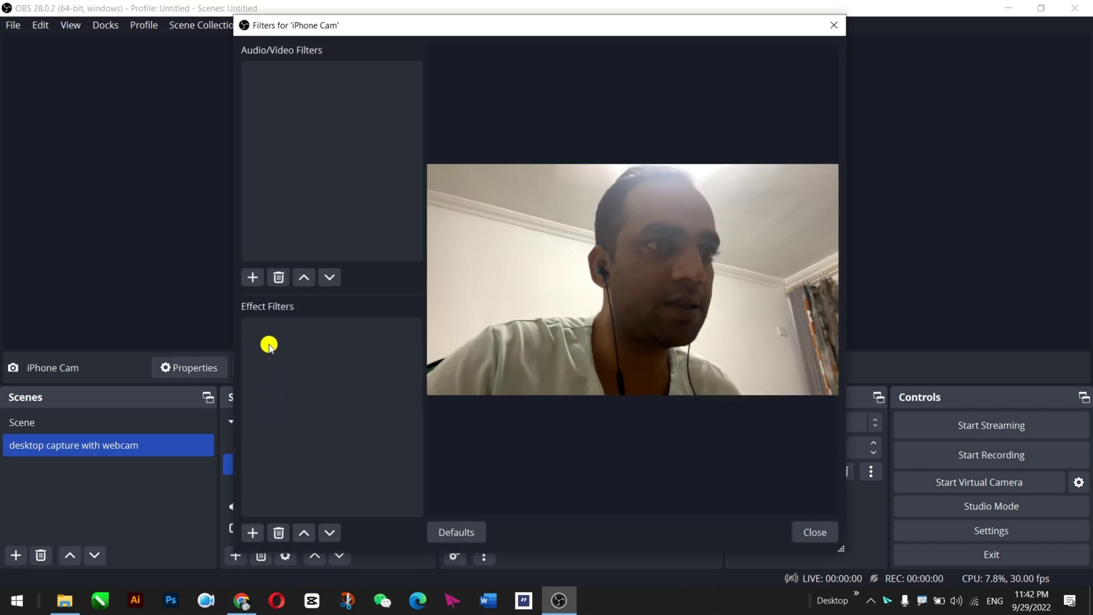
click(252, 277)
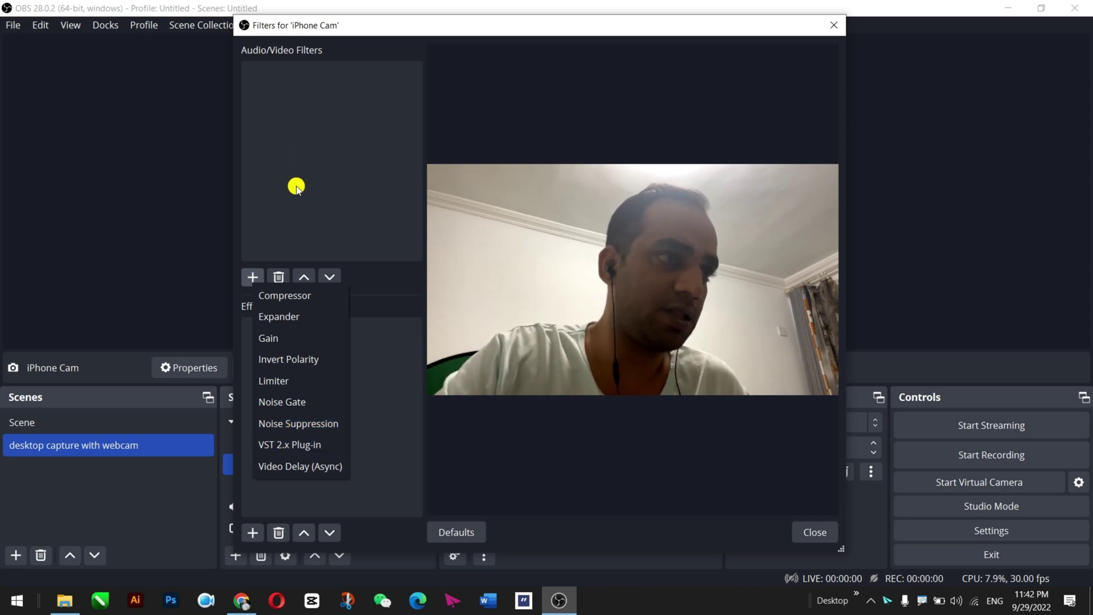
click(368, 377)
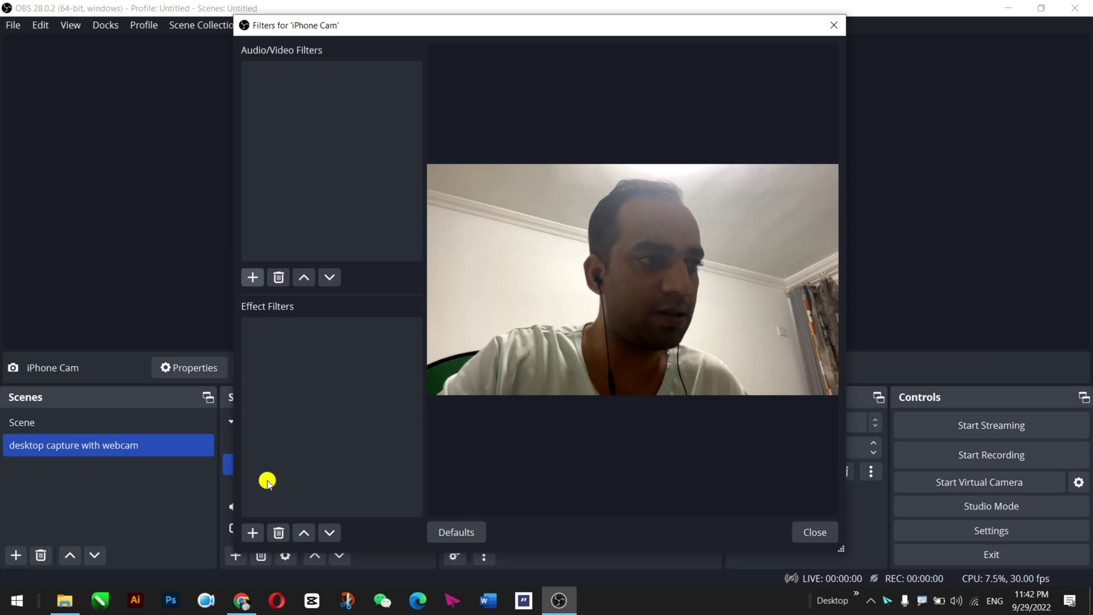
Add a Compressor filter and an Expander filter to iPhone Cam, keeping their default names
click(253, 277)
click(276, 285)
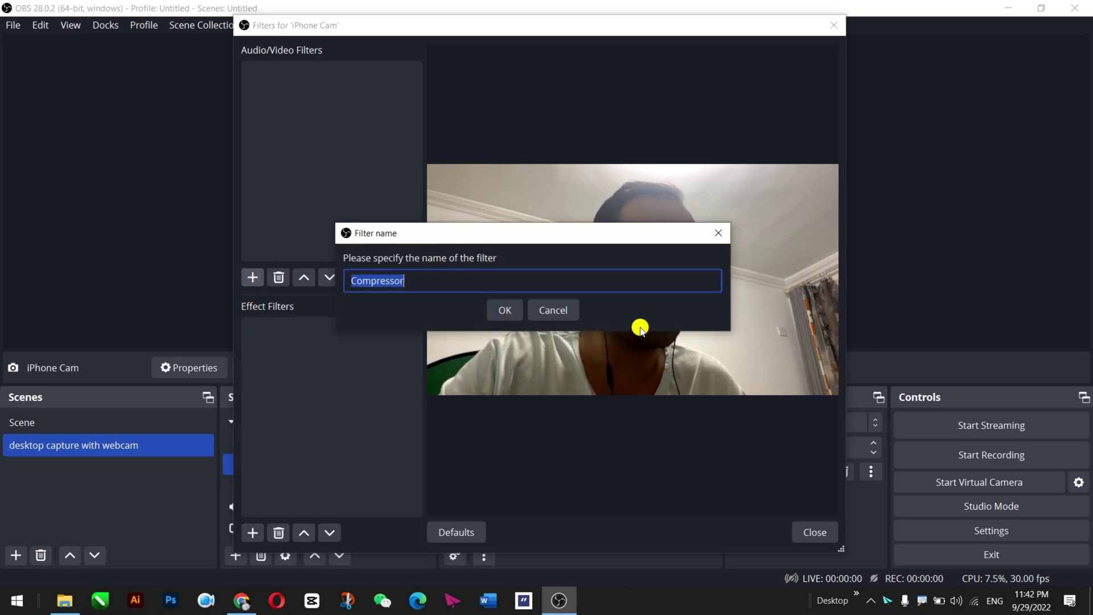
click(501, 320)
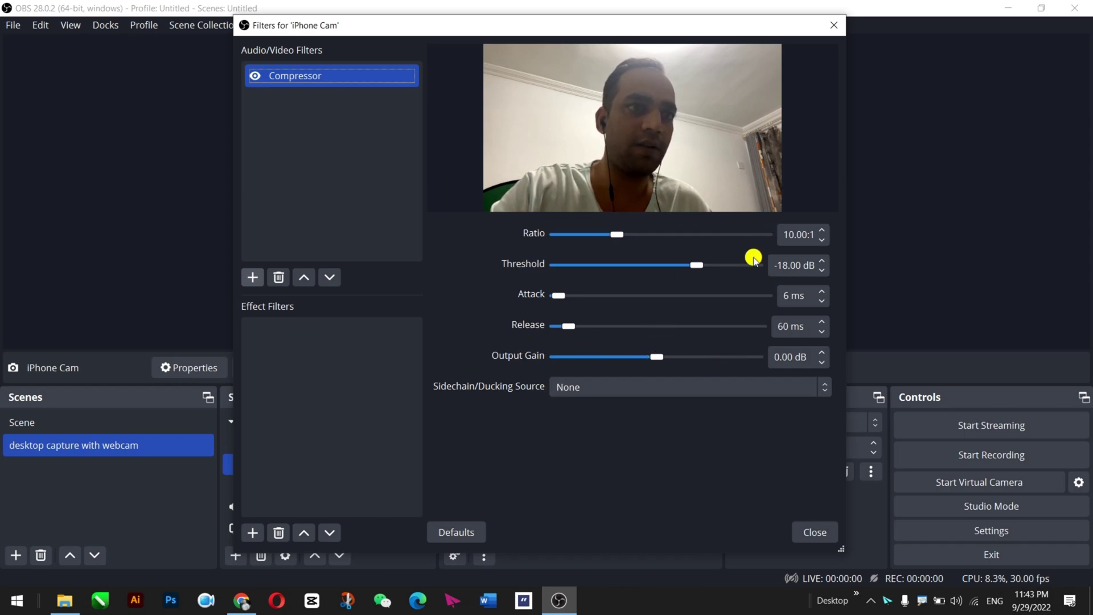
click(253, 278)
click(280, 313)
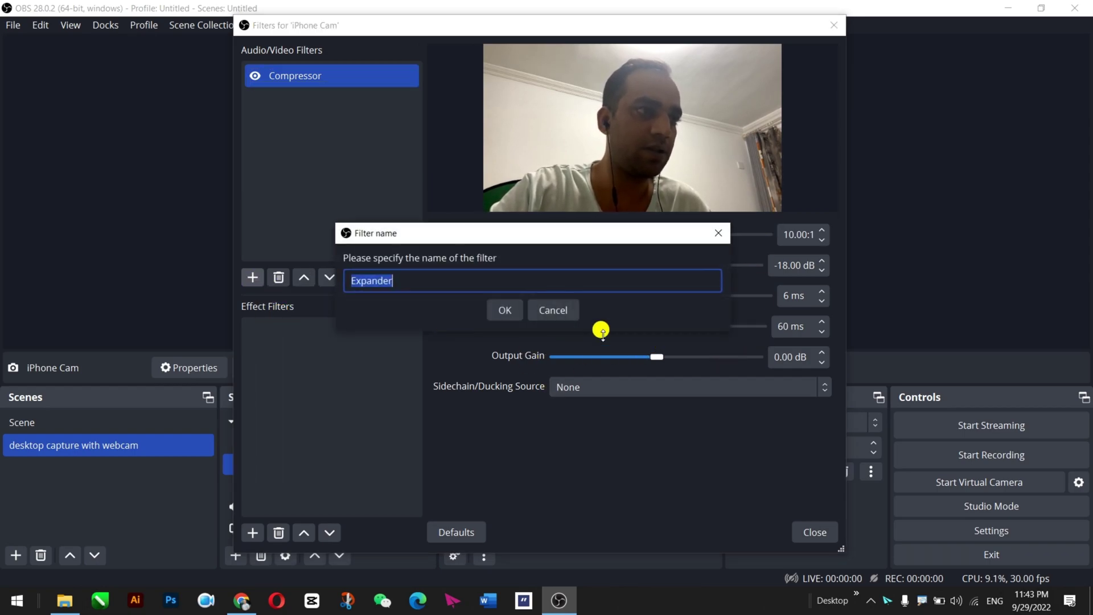
click(496, 310)
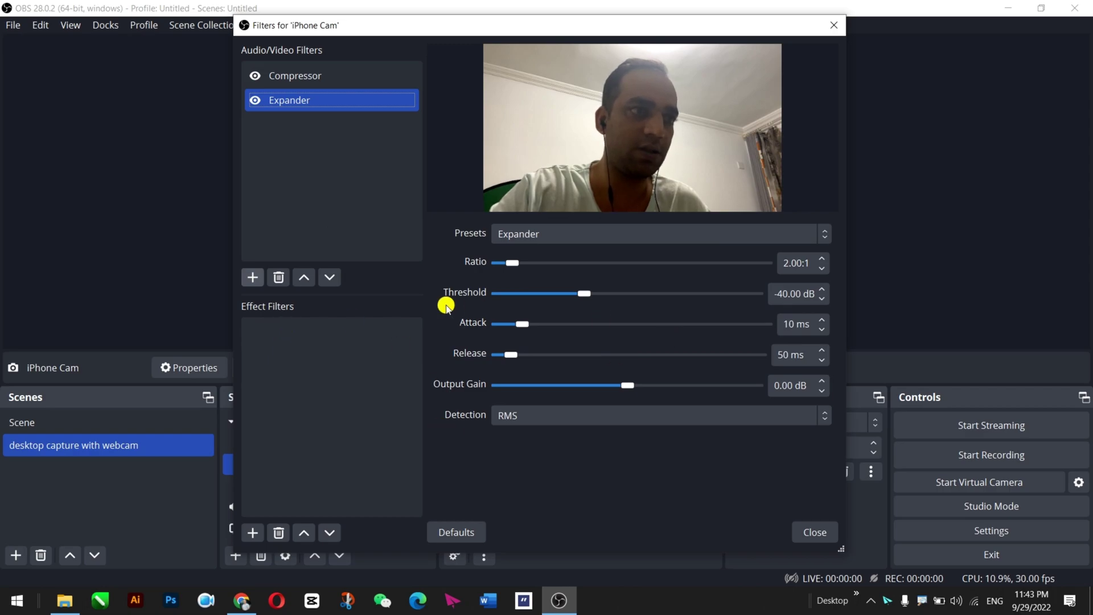
Remove the Compressor and Expander filters from iPhone Cam
click(300, 79)
click(279, 279)
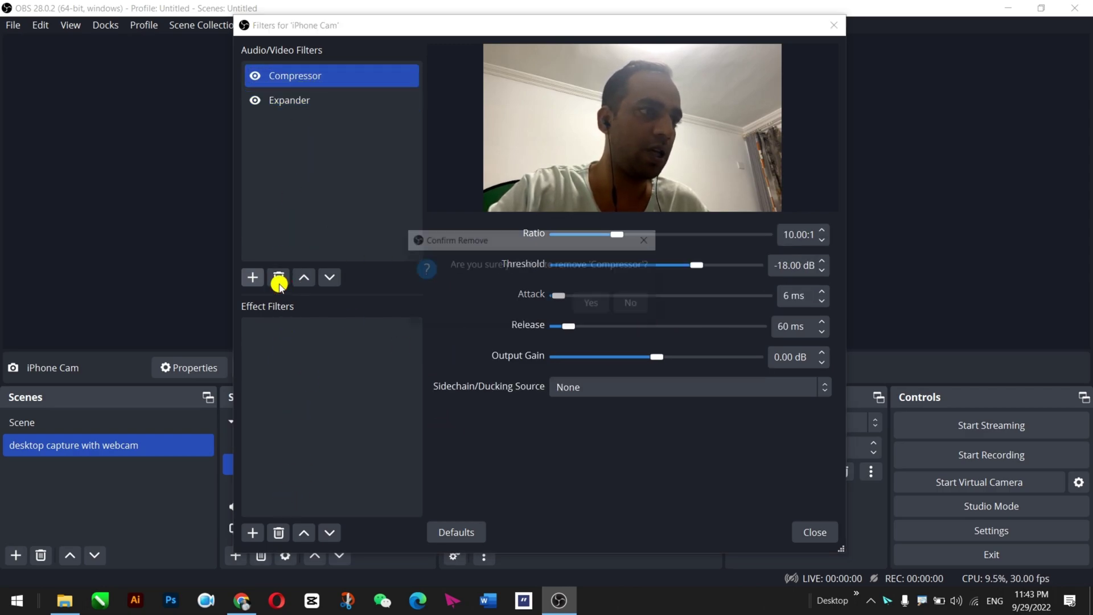
click(591, 306)
click(317, 84)
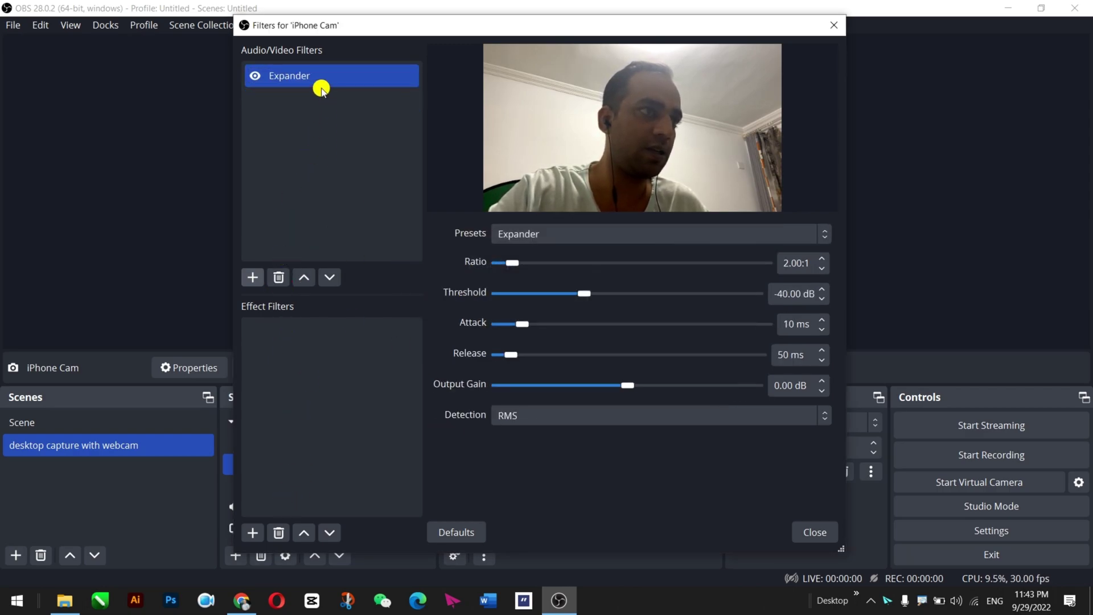
click(279, 278)
click(580, 305)
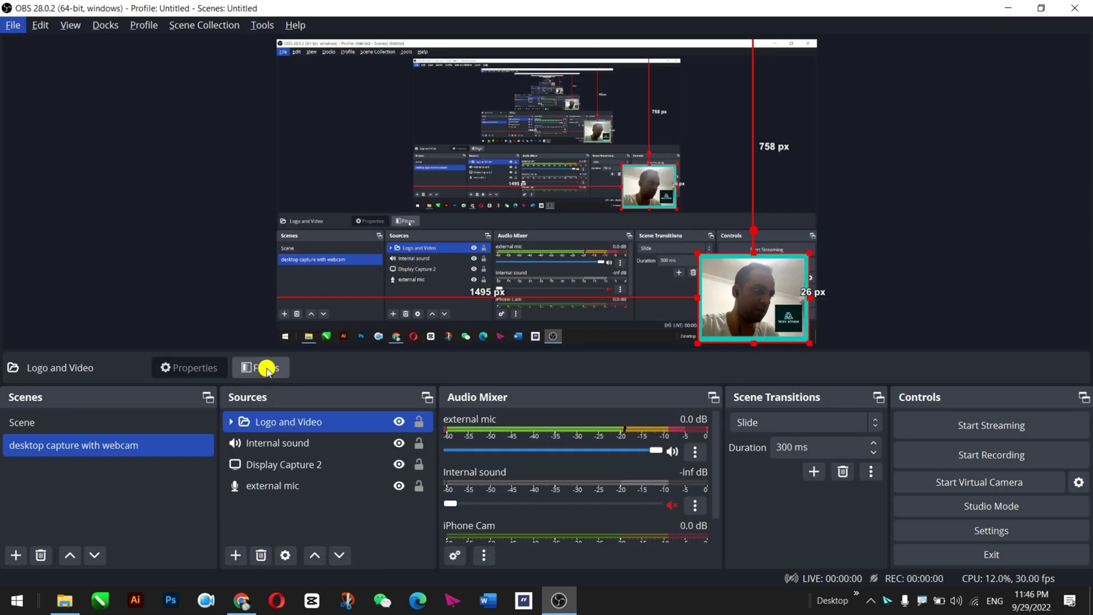
Review the effect filters available for the Logo and Video group without adding any
click(265, 367)
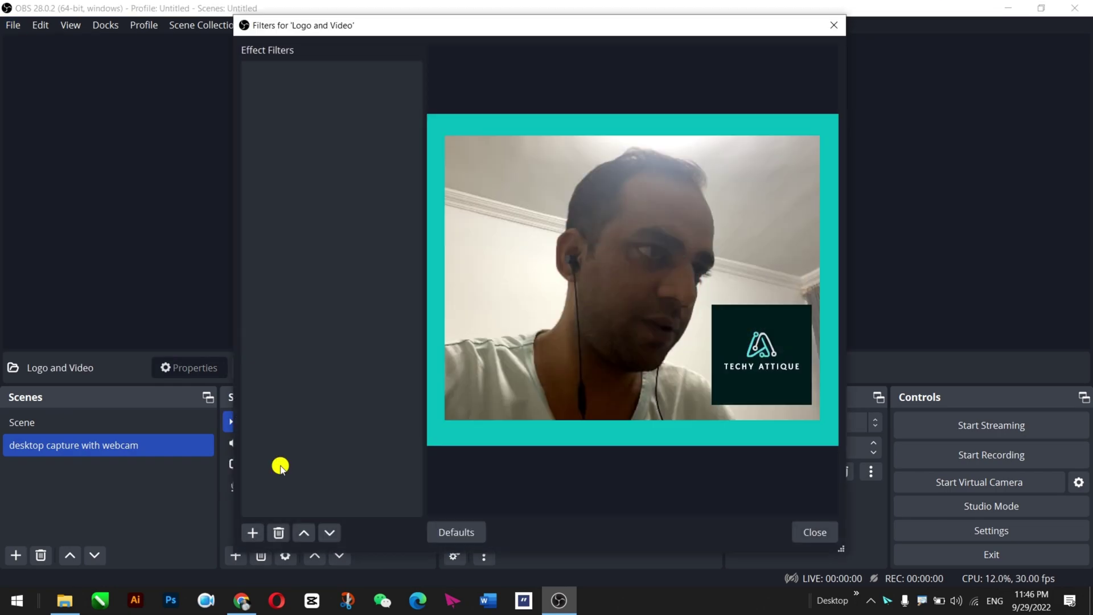
click(255, 531)
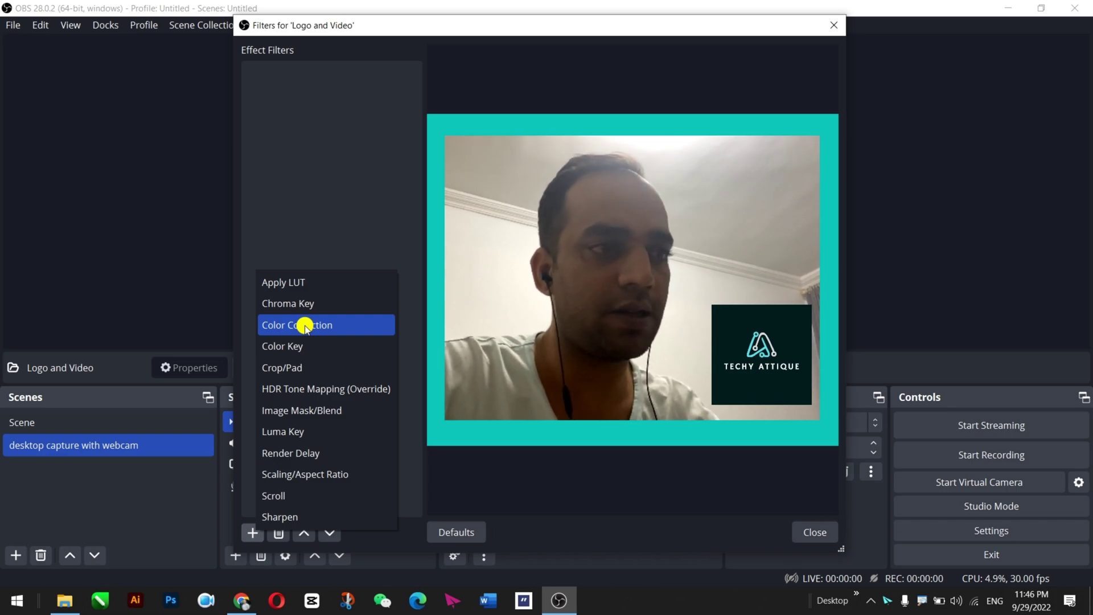
click(803, 26)
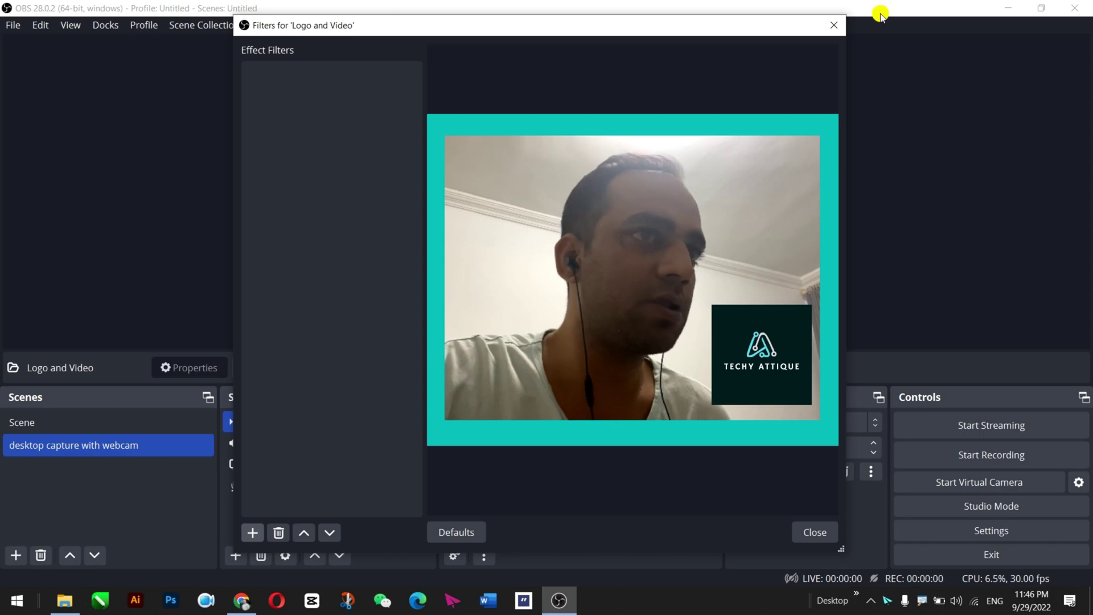
click(833, 25)
Review the profile and scene collection options and the general settings, leaving everything as it is
click(139, 26)
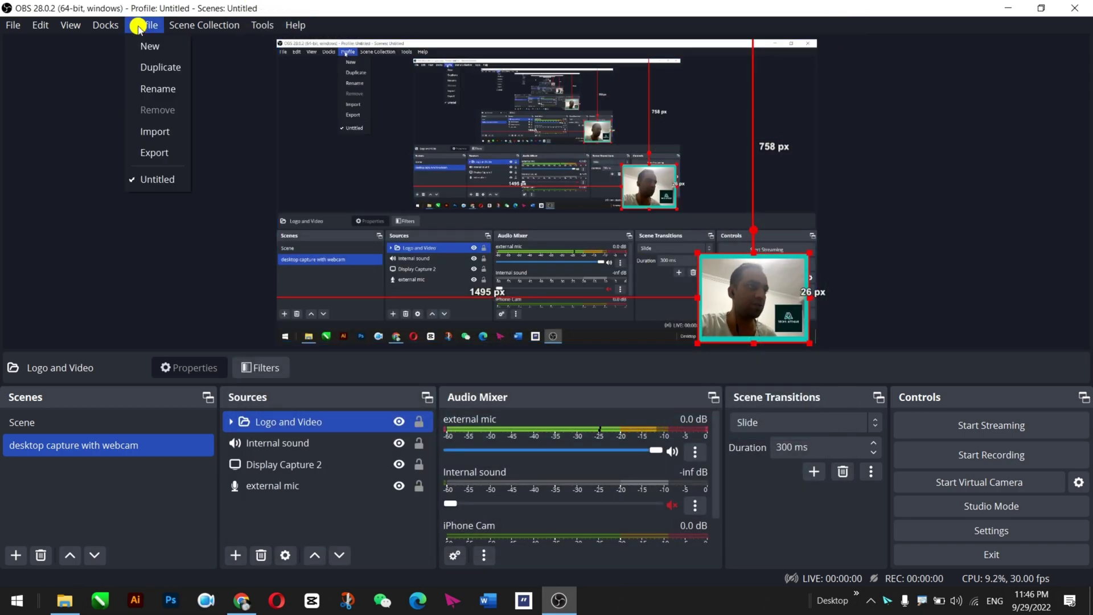
mouse_move(204, 25)
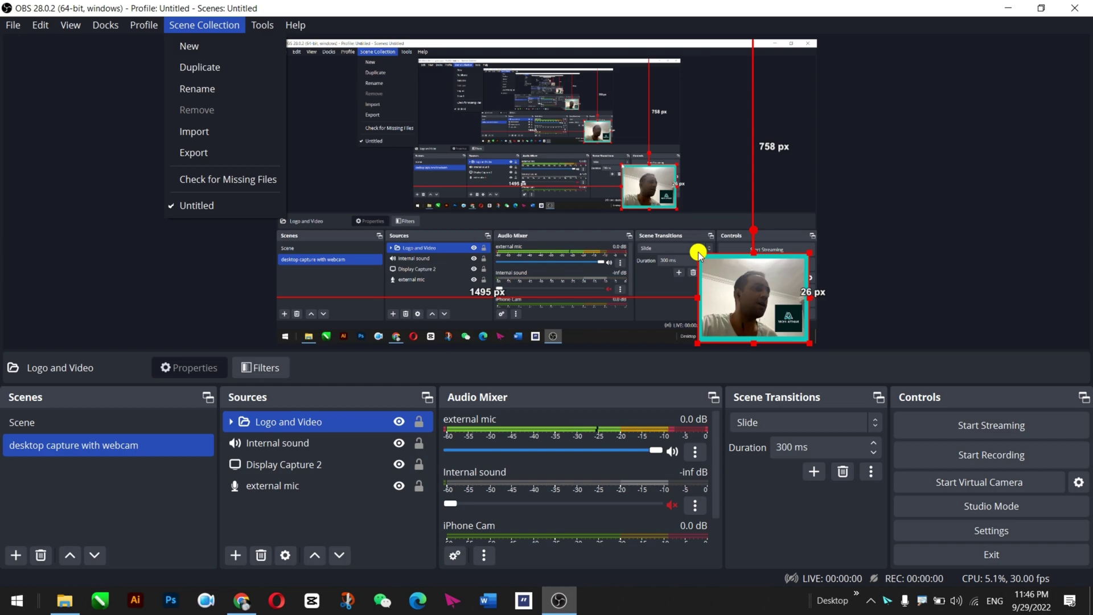
mouse_move(7, 20)
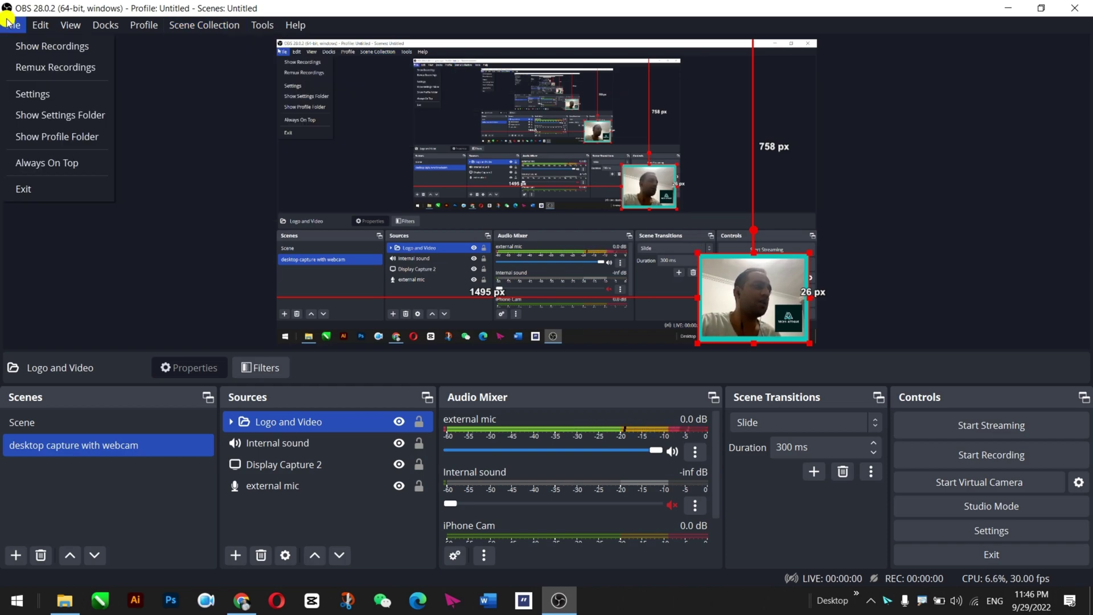
mouse_move(143, 21)
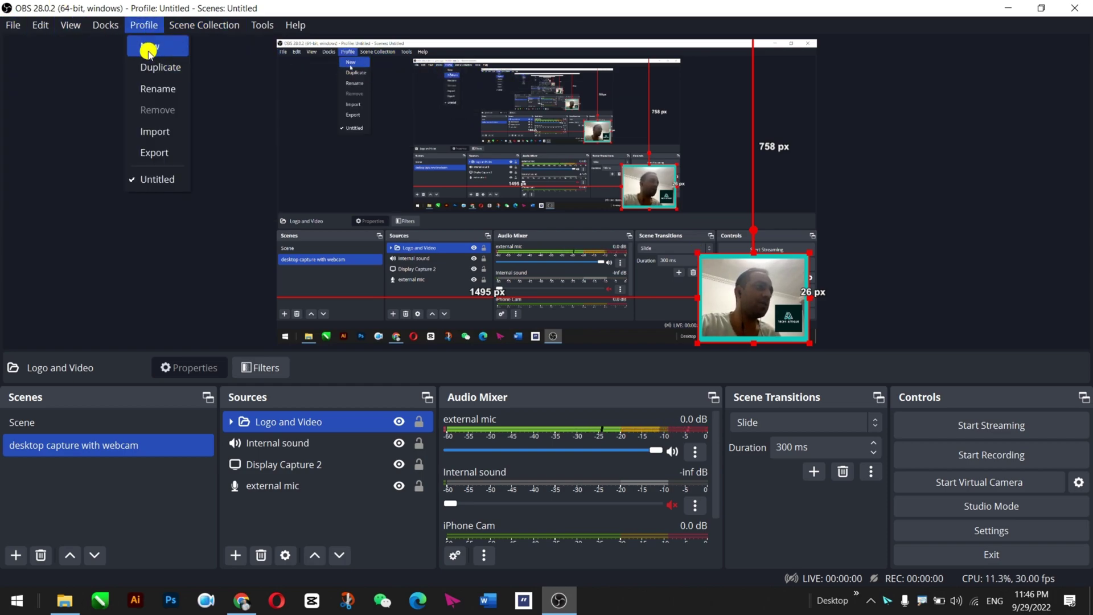
click(13, 23)
click(12, 22)
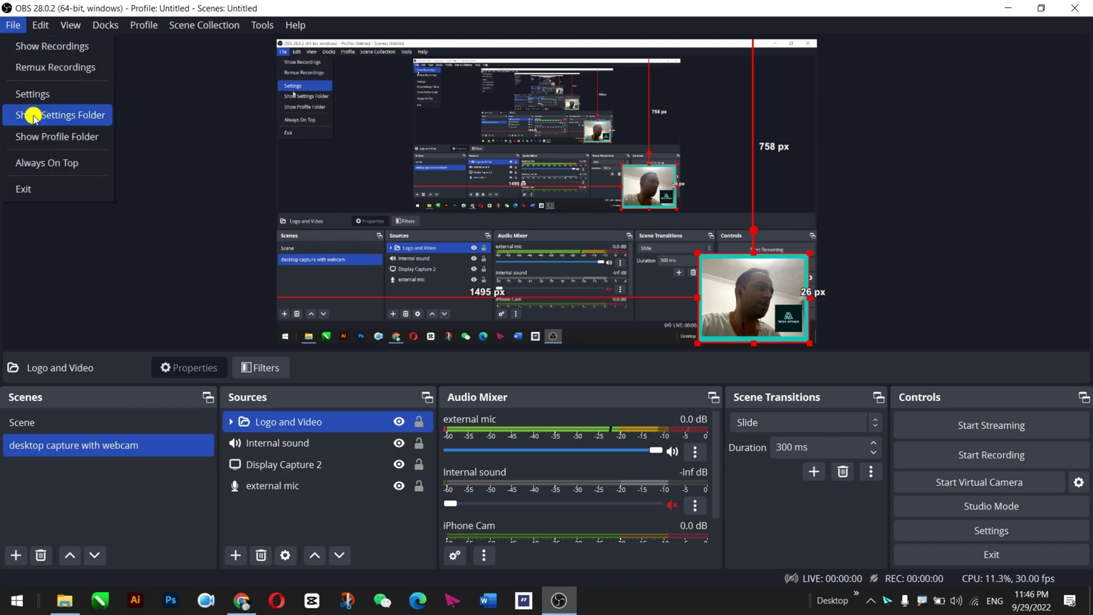
click(33, 91)
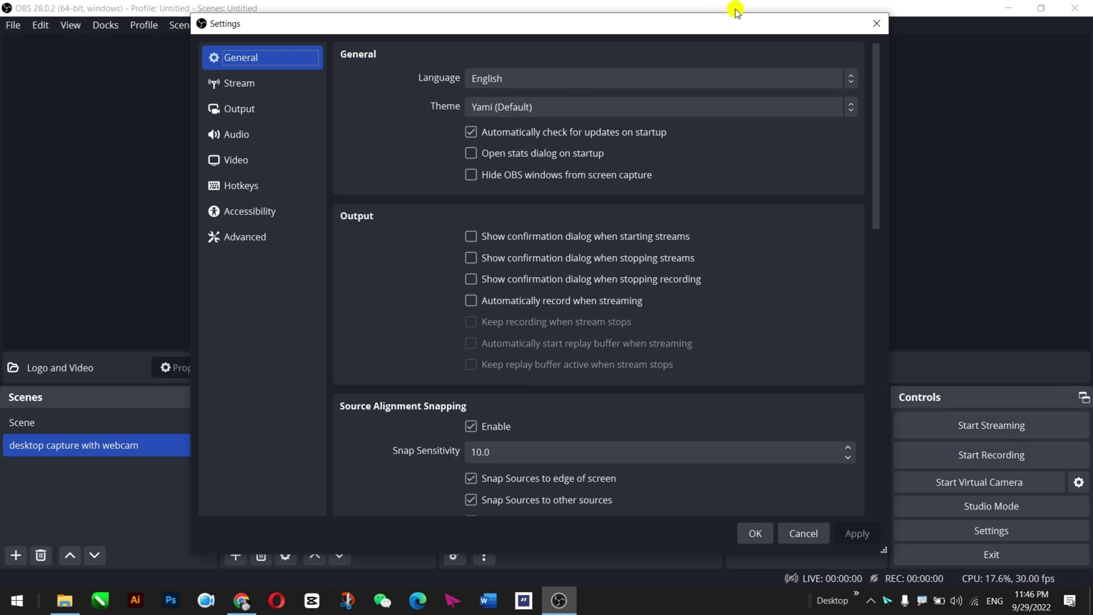
click(884, 23)
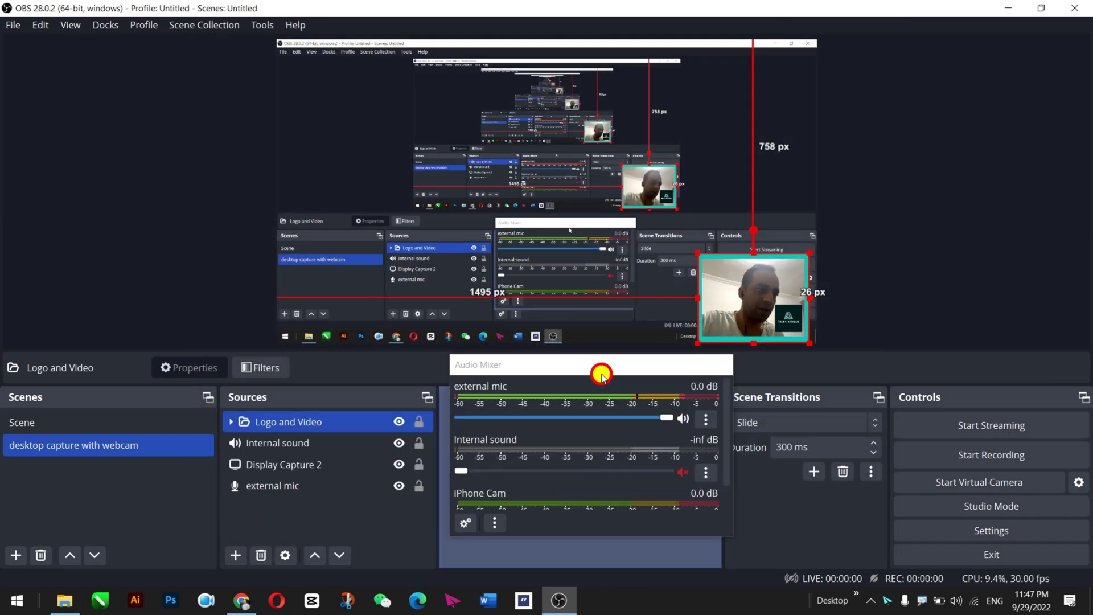
Dock Scenes and Sources as tabs to the left of the preview, and Controls above Scene Transitions to its right
drag(828, 438, 1068, 419)
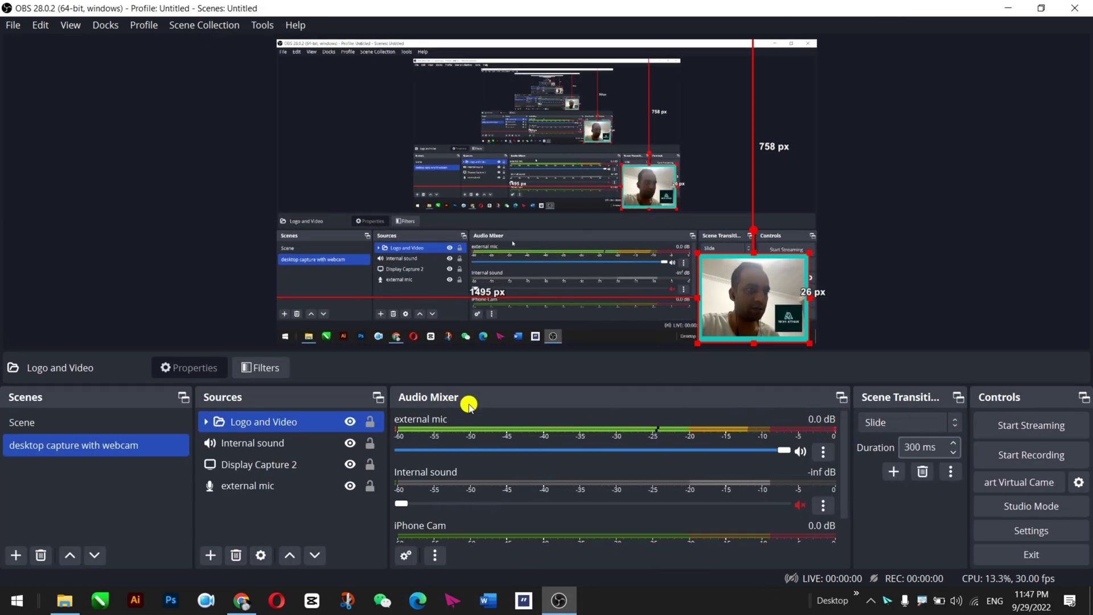
drag(76, 400, 5, 81)
drag(31, 413, 57, 142)
click(16, 371)
drag(946, 397, 1059, 319)
drag(993, 395, 1030, 296)
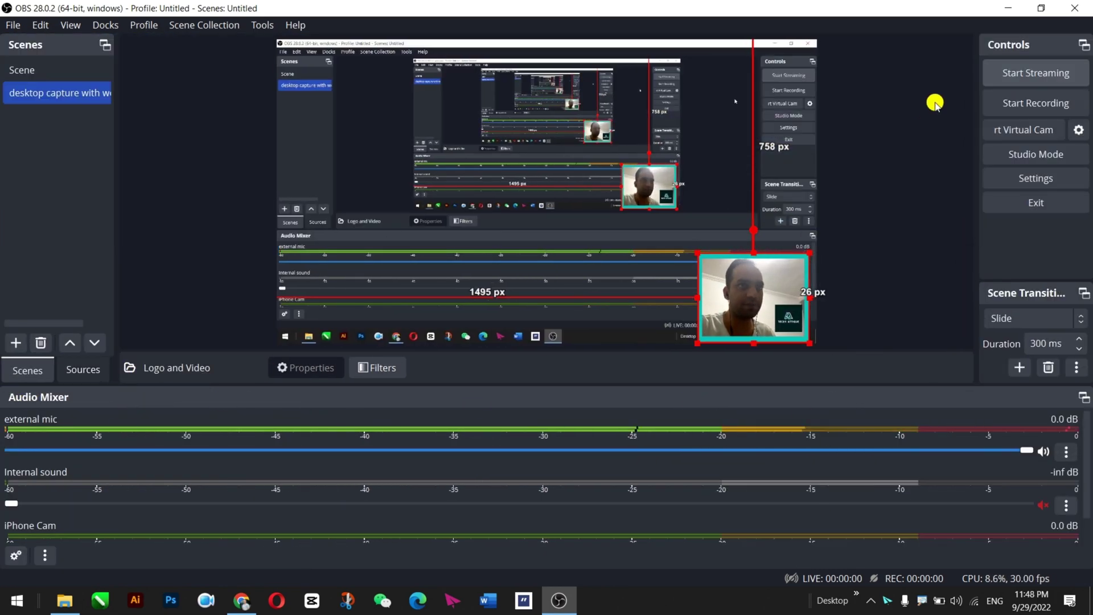
Move the Controls, Scene Transitions and Sources docks back below the preview beside the Audio Mixer
drag(1009, 45, 1037, 397)
drag(1024, 293, 911, 397)
drag(83, 369, 185, 395)
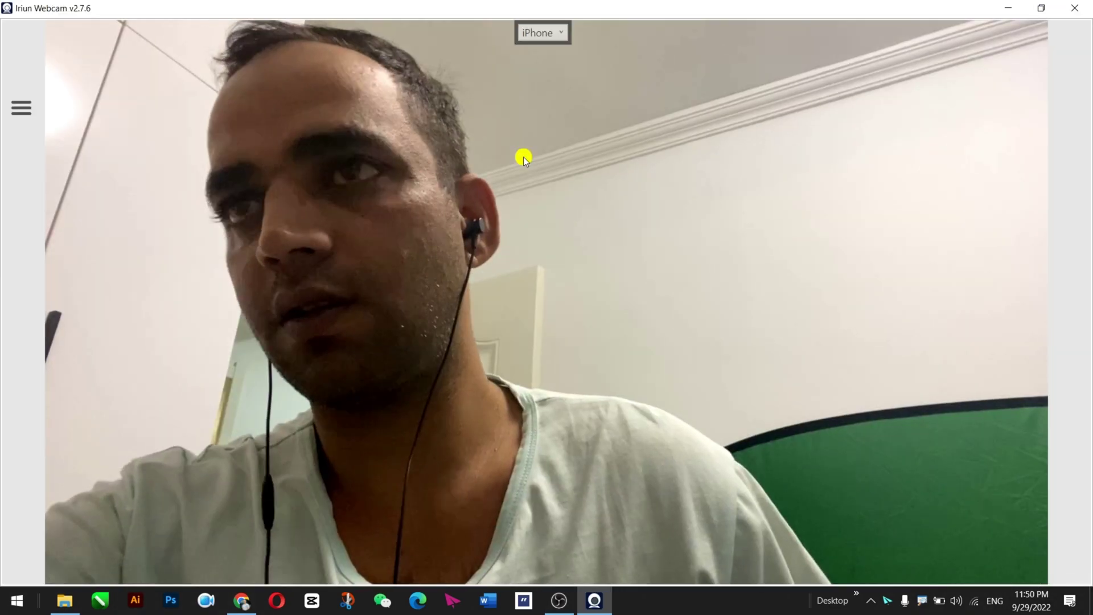